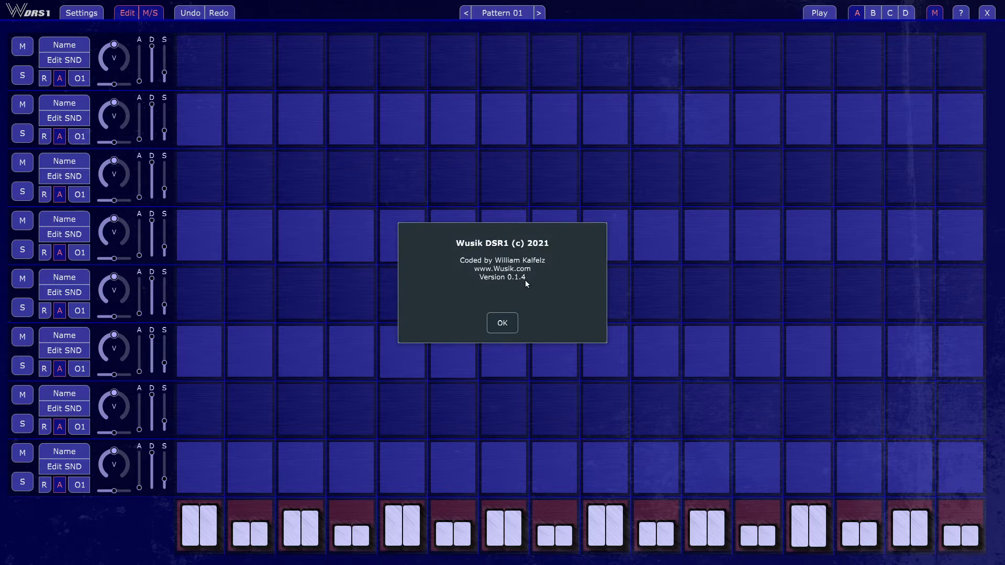
# - Start playback and fill all sixteen steps of the first track, giving the last two steps two hits each
pyautogui.click(496, 323)
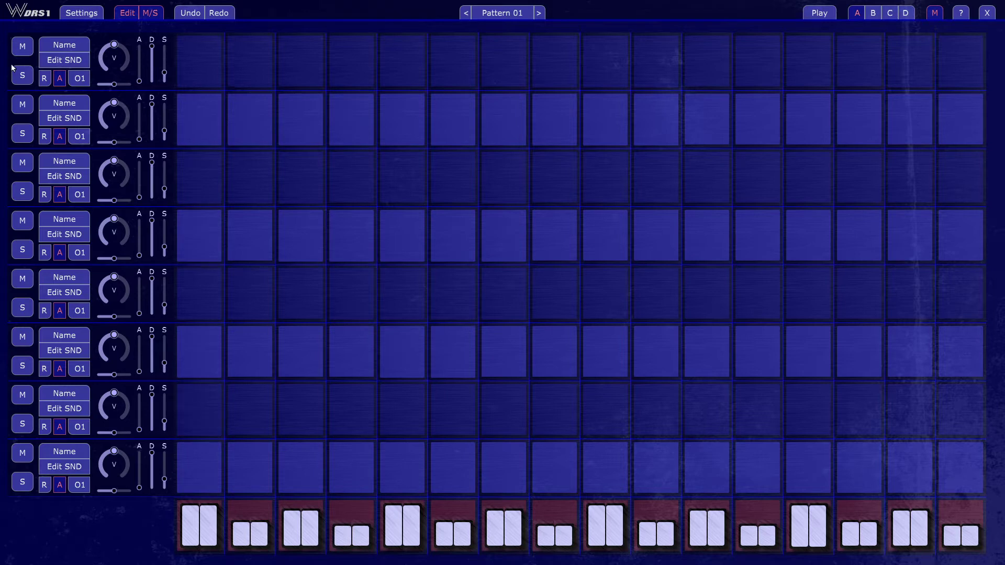
pyautogui.click(70, 61)
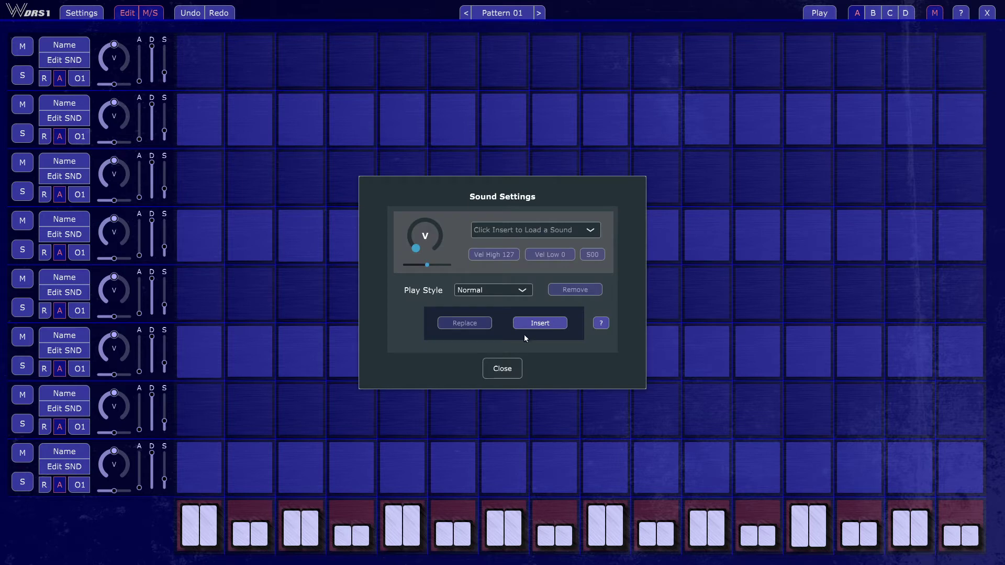
pyautogui.click(498, 369)
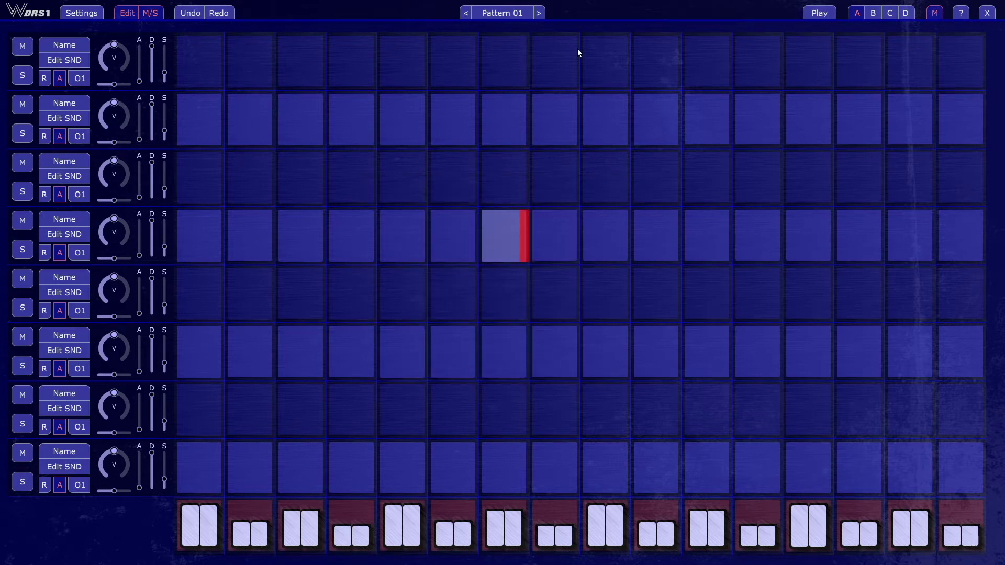
pyautogui.click(812, 13)
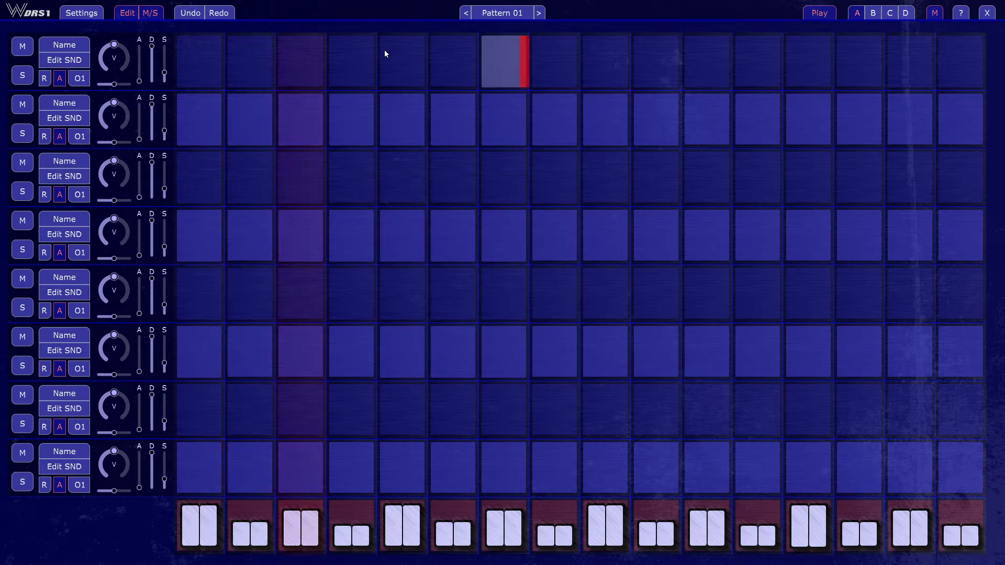
pyautogui.keyDown('shift'); pyautogui.click(203, 59); pyautogui.keyUp('shift')
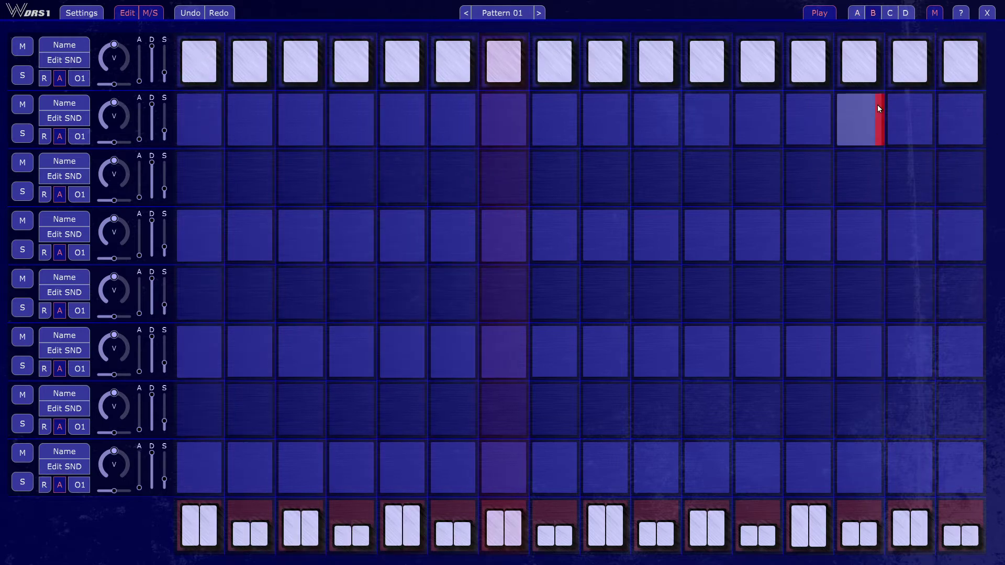
pyautogui.keyDown('ctrl'); pyautogui.click(902, 67); pyautogui.keyUp('ctrl')
pyautogui.keyDown('ctrl'); pyautogui.click(969, 69); pyautogui.keyUp('ctrl')
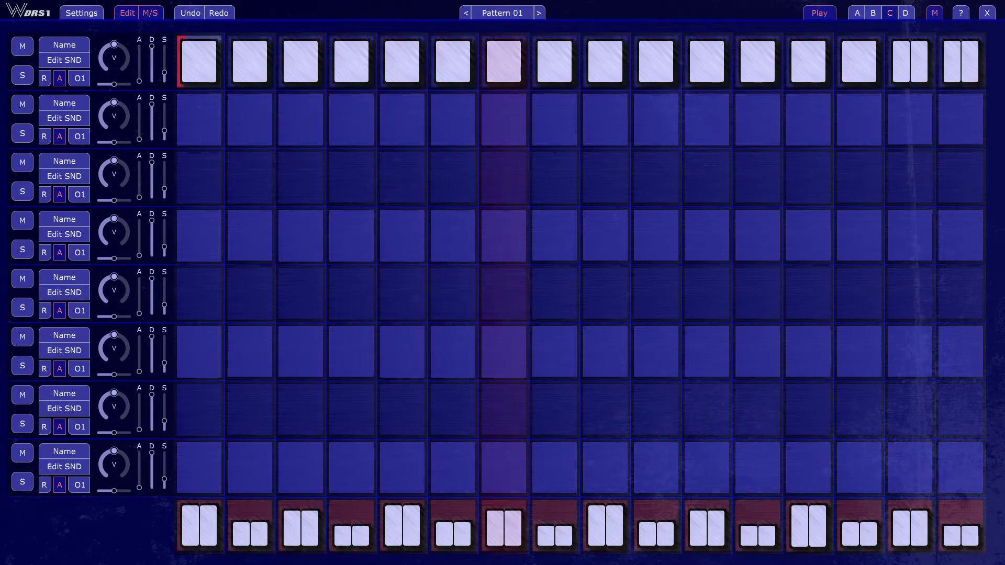
# - Insert the sound 3D (3).Flac from Drum Collection\HiHats into the first track and review its list of loaded sounds
pyautogui.click(75, 62)
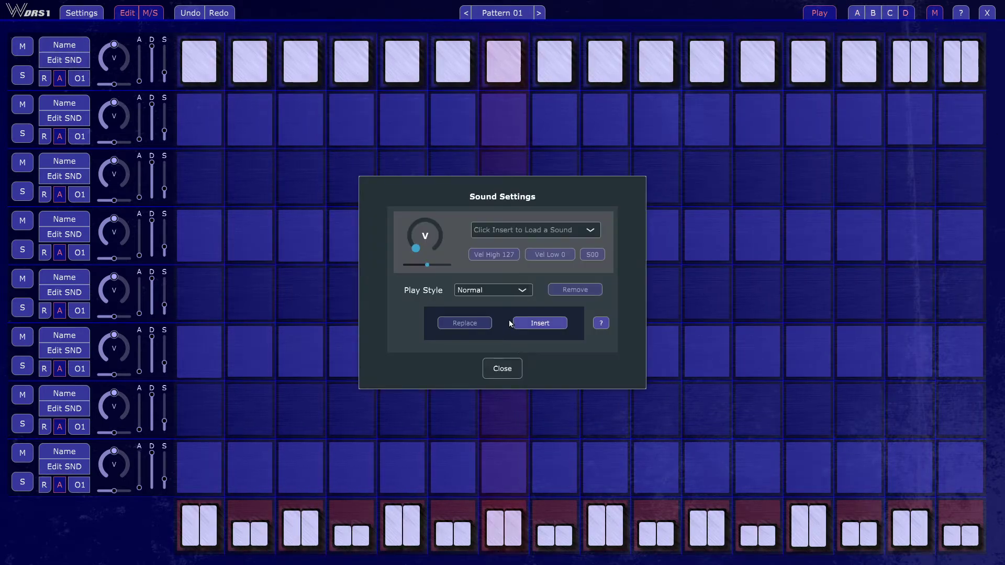
pyautogui.click(540, 323)
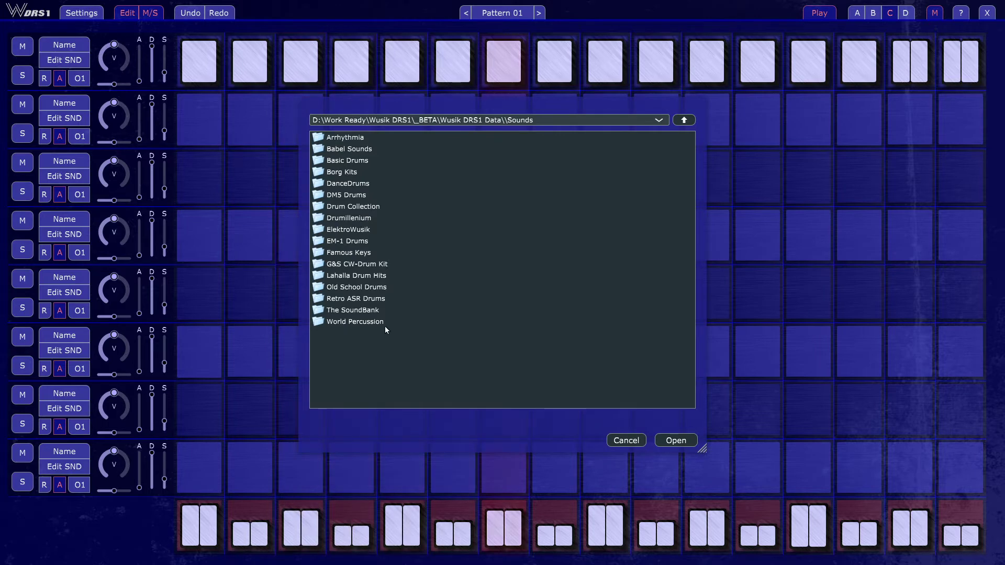
pyautogui.click(367, 172)
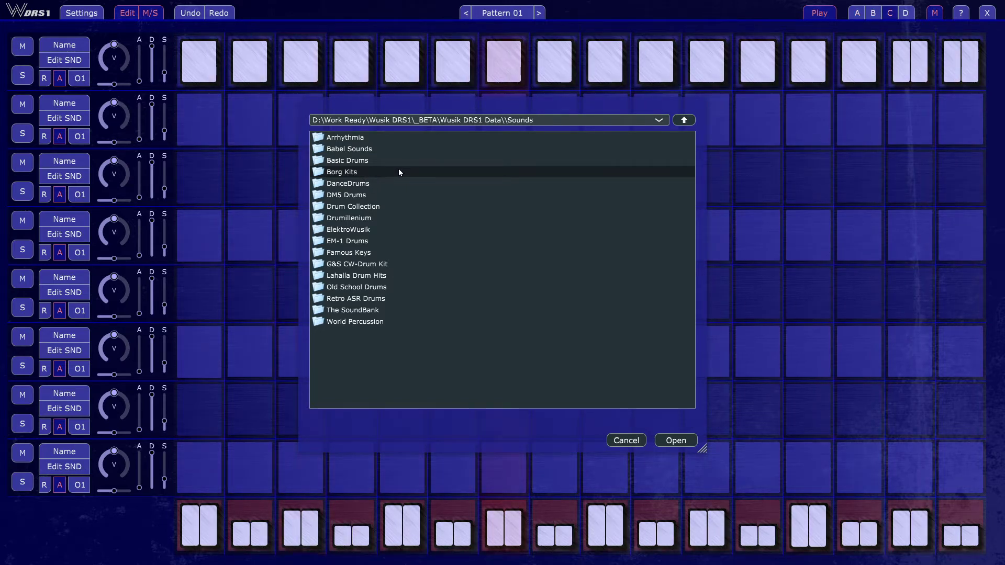
pyautogui.doubleClick(383, 206)
pyautogui.doubleClick(371, 184)
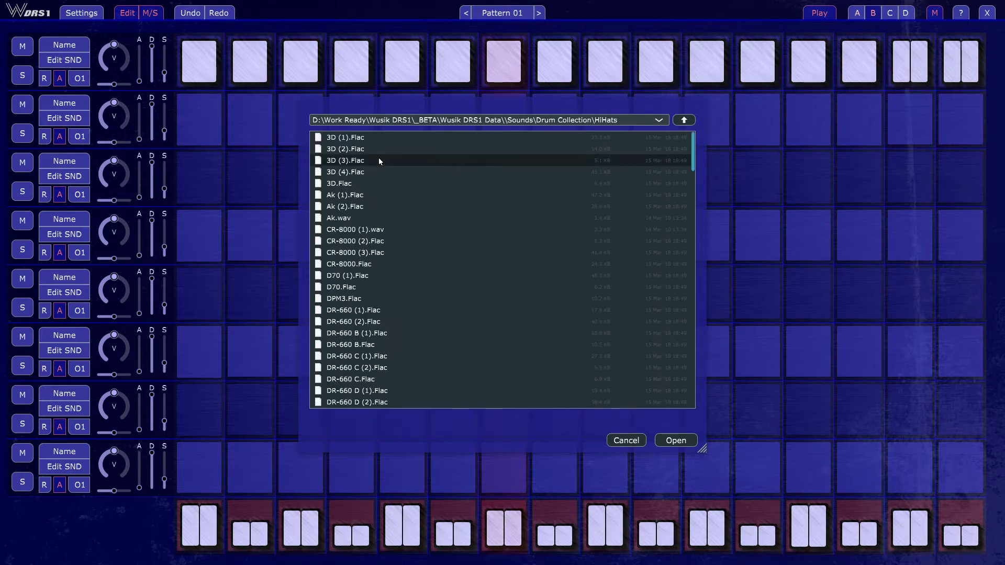
pyautogui.click(675, 440)
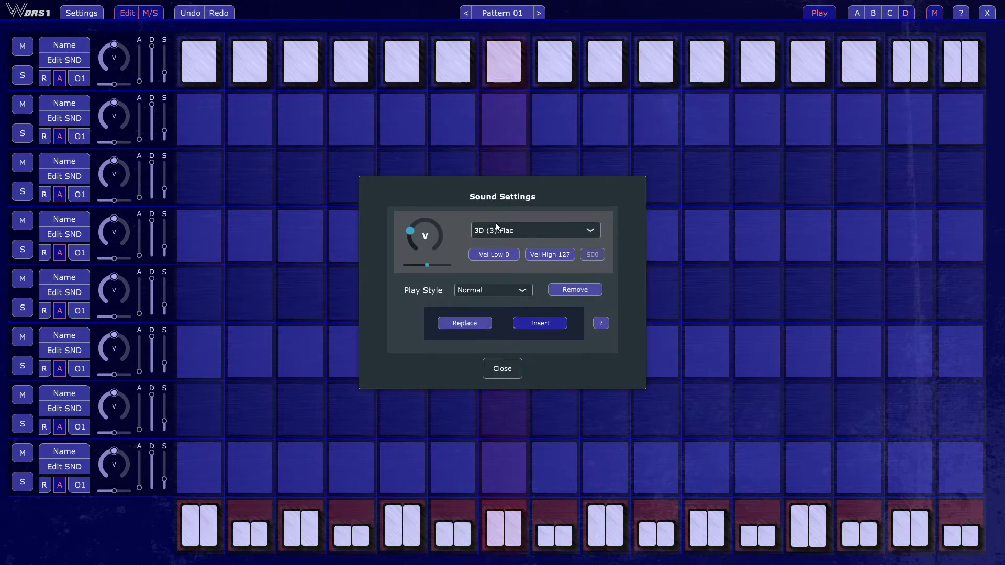
pyautogui.click(532, 231)
pyautogui.click(488, 215)
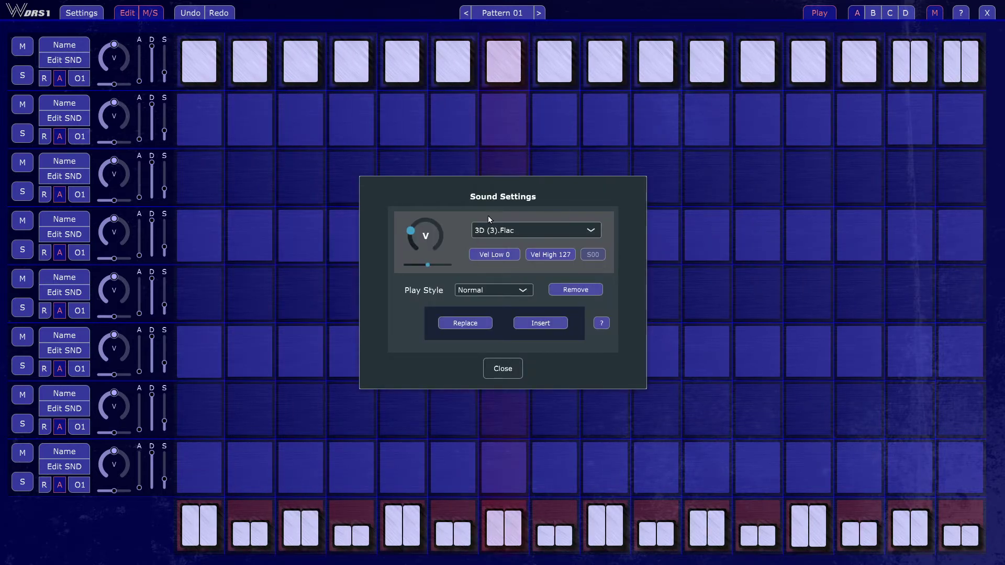
# - Turn the volume of the 3D (3).Flac sound down to minimum
pyautogui.moveTo(412, 237); pyautogui.dragTo(414, 248)
pyautogui.moveTo(417, 241); pyautogui.dragTo(419, 229)
pyautogui.moveTo(406, 237); pyautogui.dragTo(419, 280)
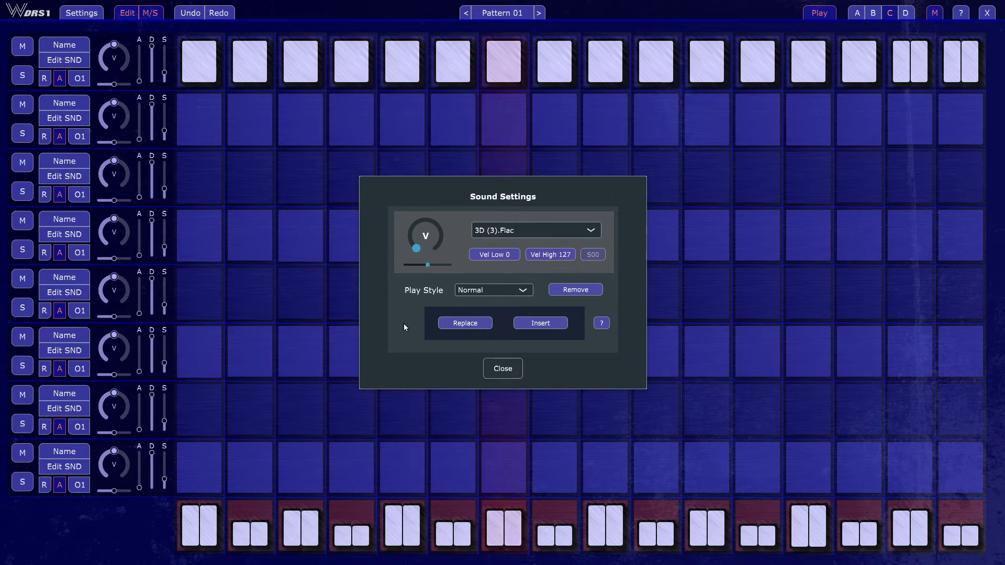
# - Set the first track's play style to Round Robin and insert Dry (3).Flac from the HiHats folder as an additional sound
pyautogui.click(521, 294)
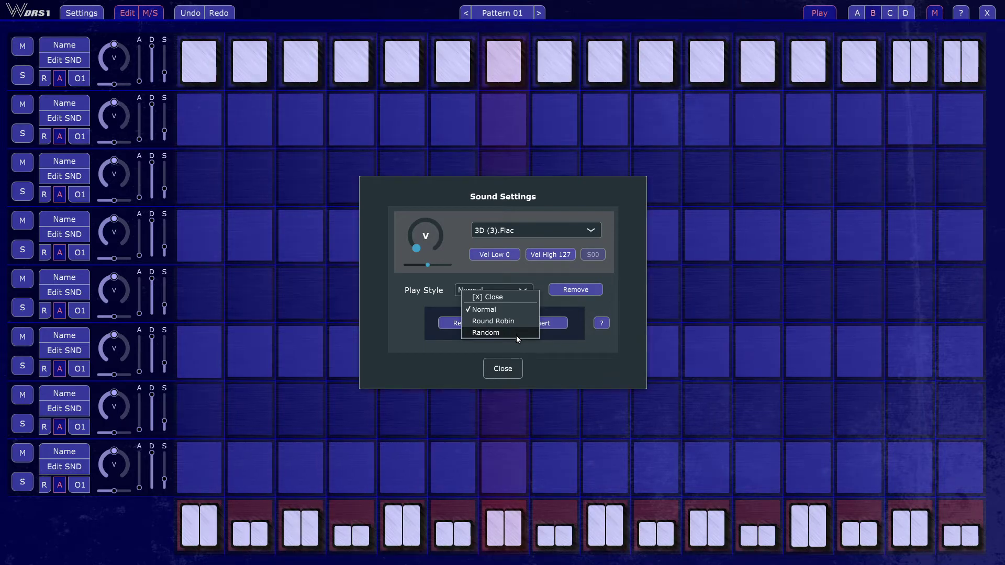
pyautogui.click(505, 322)
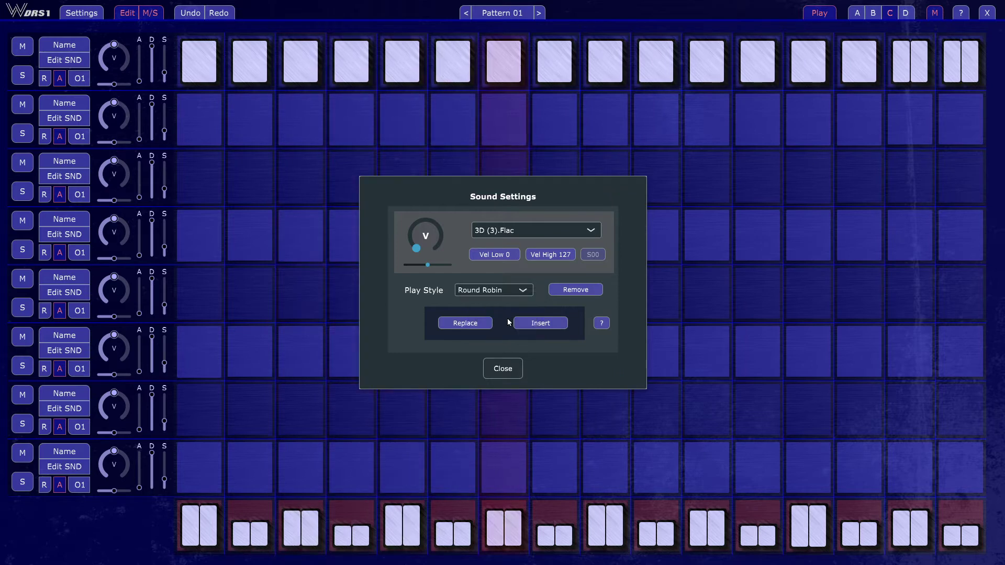
pyautogui.click(541, 323)
pyautogui.scroll(-8, 364, 253)
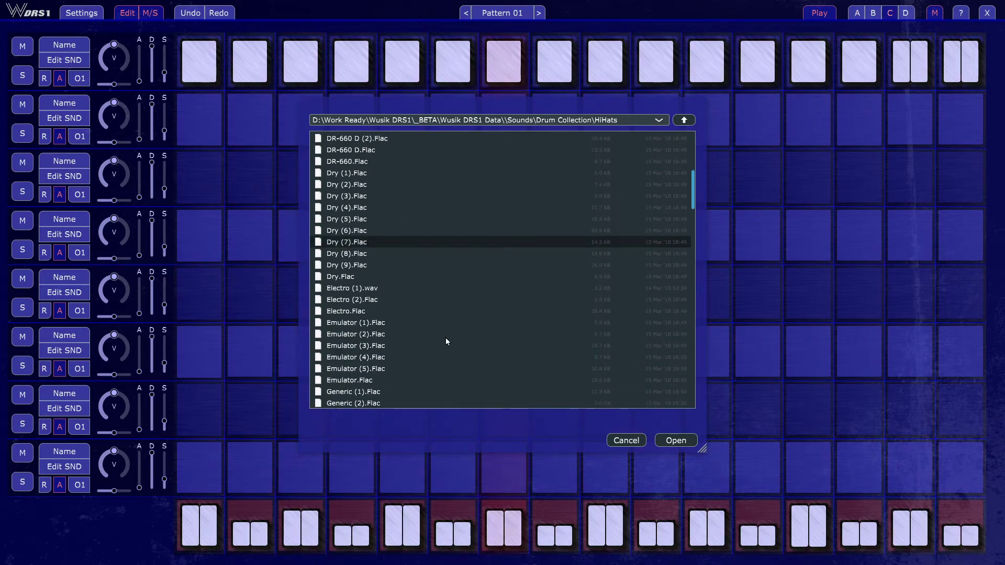
pyautogui.press('Up')
pyautogui.press('Up')
pyautogui.press('Up')
pyautogui.press('Up')
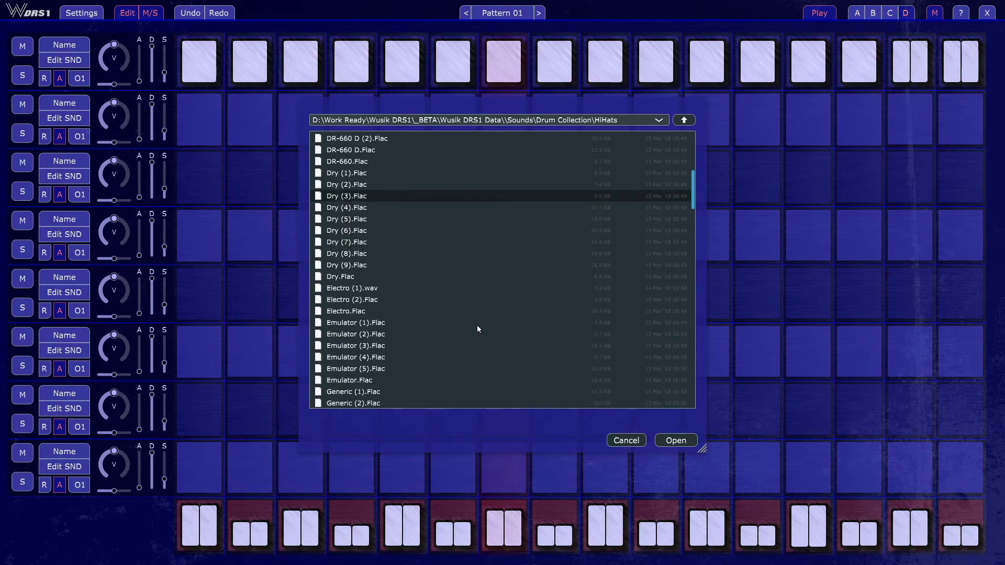
pyautogui.click(678, 441)
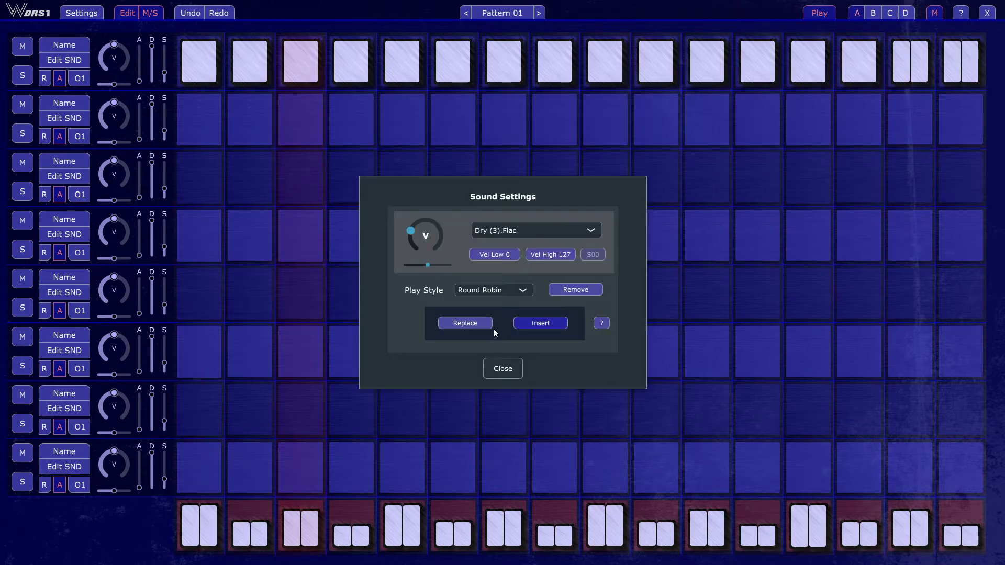
# - Switch to the 3D (3).Flac sound in the first track and raise its volume from minimum
pyautogui.click(529, 230)
pyautogui.click(532, 257)
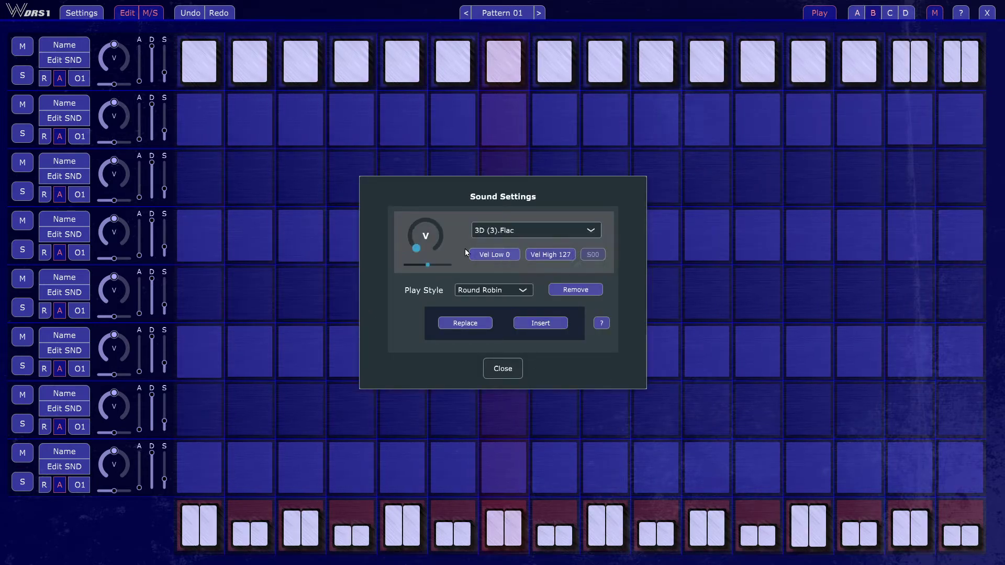
pyautogui.moveTo(417, 231); pyautogui.dragTo(420, 213)
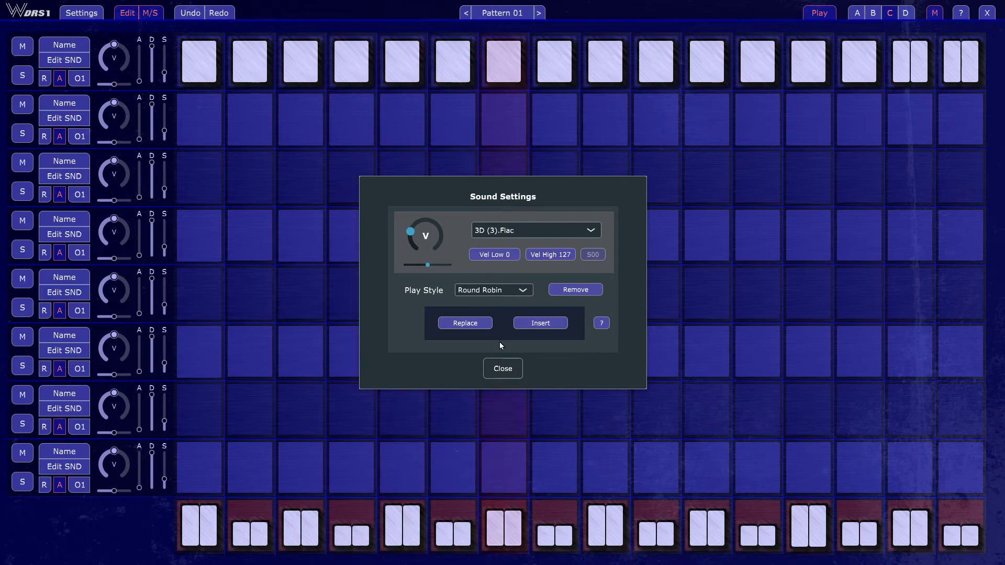
pyautogui.click(467, 323)
pyautogui.click(632, 441)
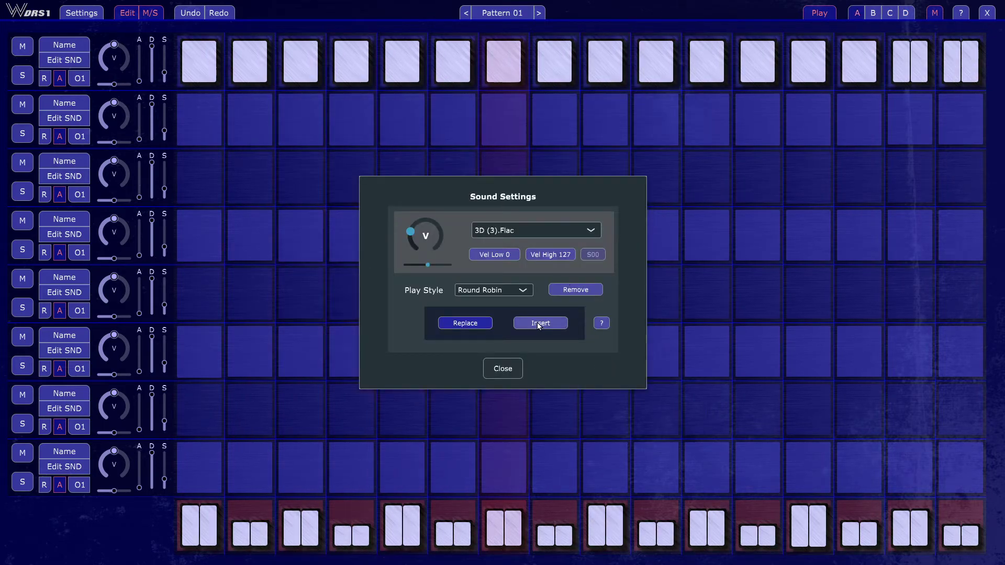
# - Insert RY-10.Flac from the HiHats folder as another sound of the first track
pyautogui.click(539, 324)
pyautogui.scroll(-20, 396, 272)
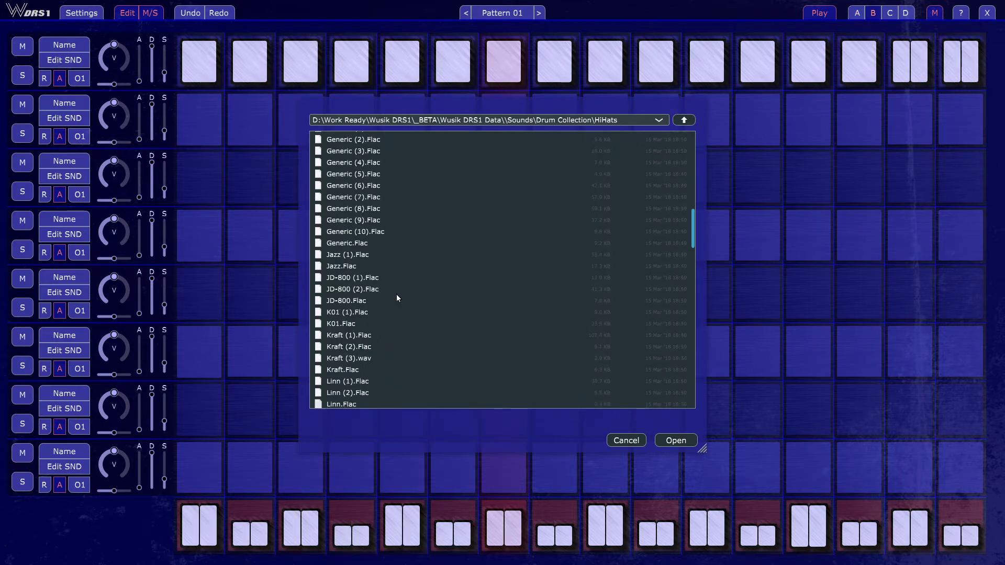
pyautogui.press('Down')
pyautogui.press('Down')
pyautogui.press('Down')
pyautogui.press('Down')
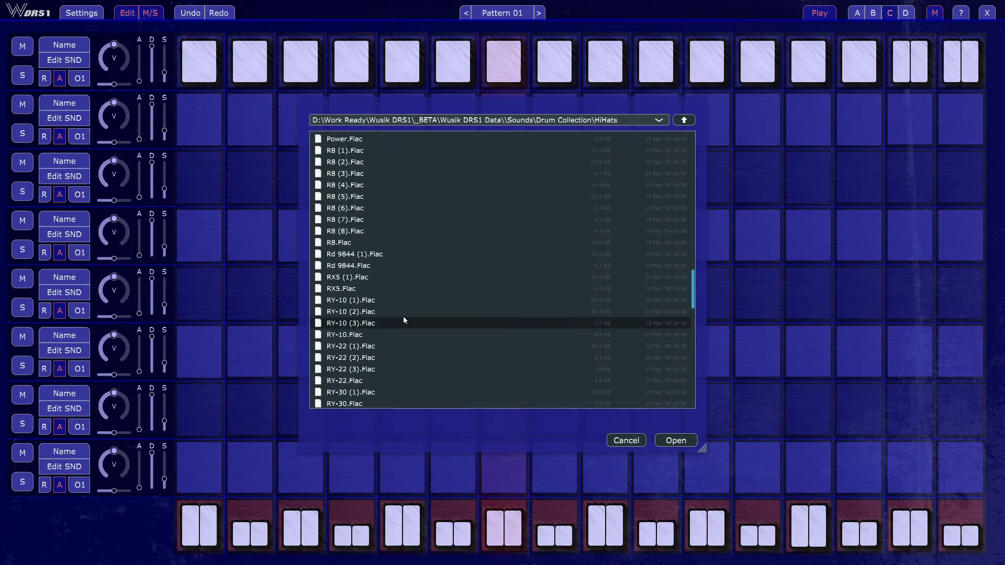
pyautogui.press('Up')
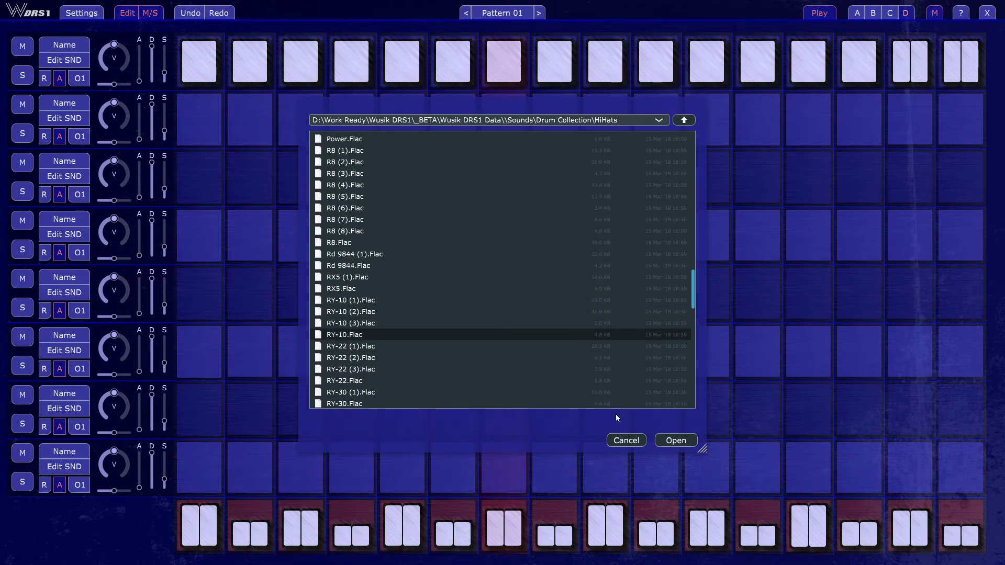
pyautogui.click(675, 440)
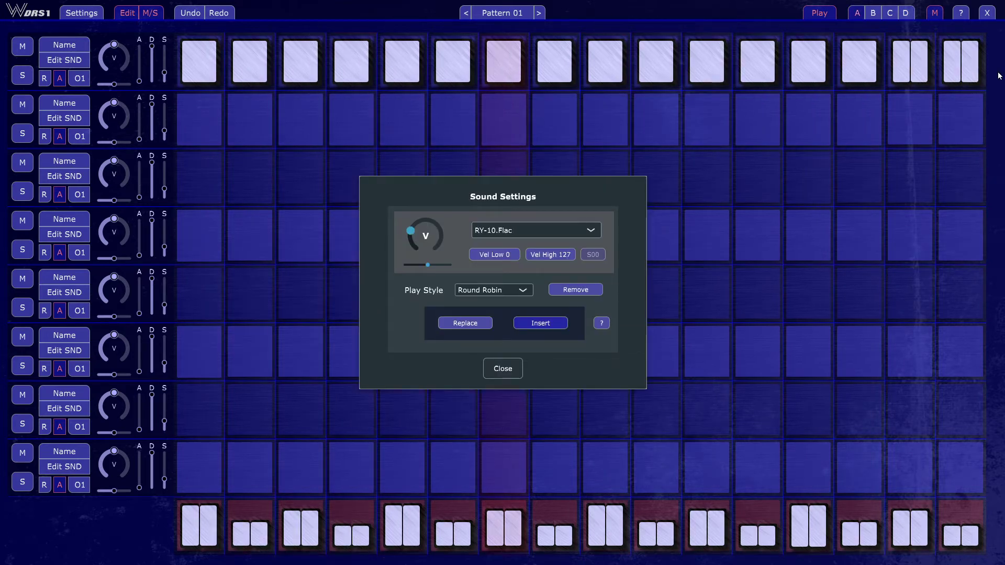
# - Insert CR-8000 (3).Flac from the HiHats folder and review the first track's list of loaded sounds
pyautogui.click(540, 323)
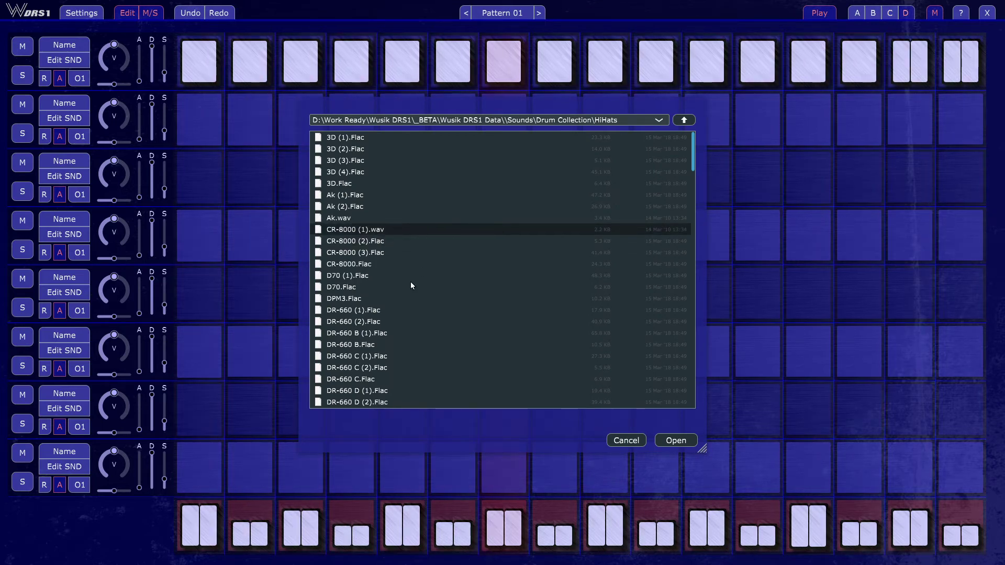
pyautogui.click(435, 252)
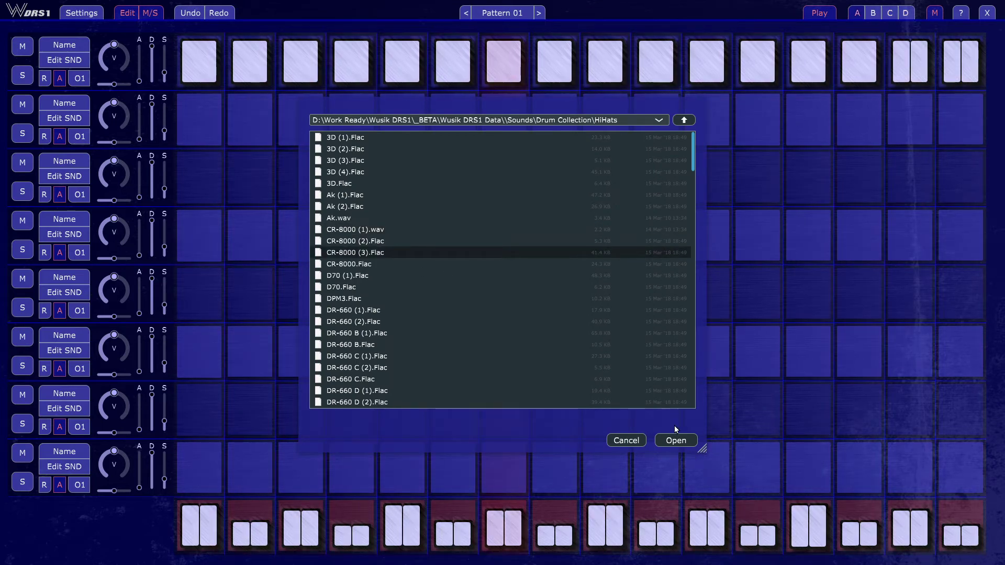
pyautogui.click(675, 439)
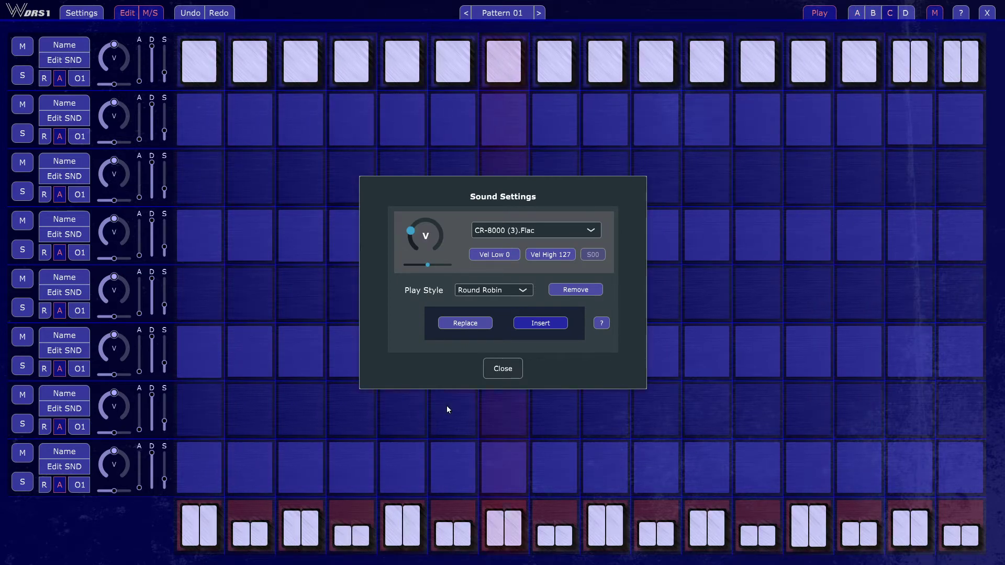
pyautogui.click(545, 237)
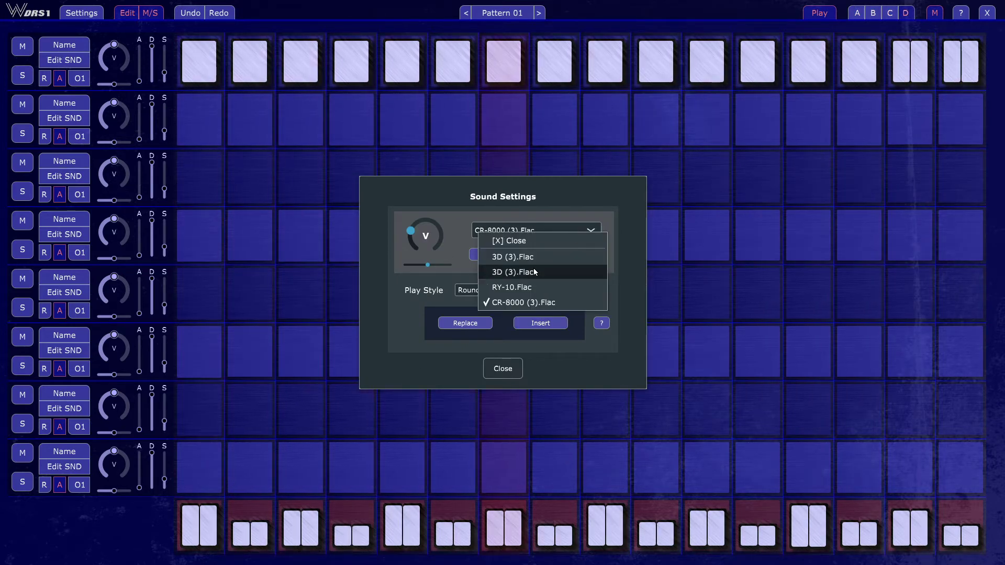
pyautogui.click(410, 296)
# - Set the first track's play style to Random and view the list of loaded sounds
pyautogui.click(511, 289)
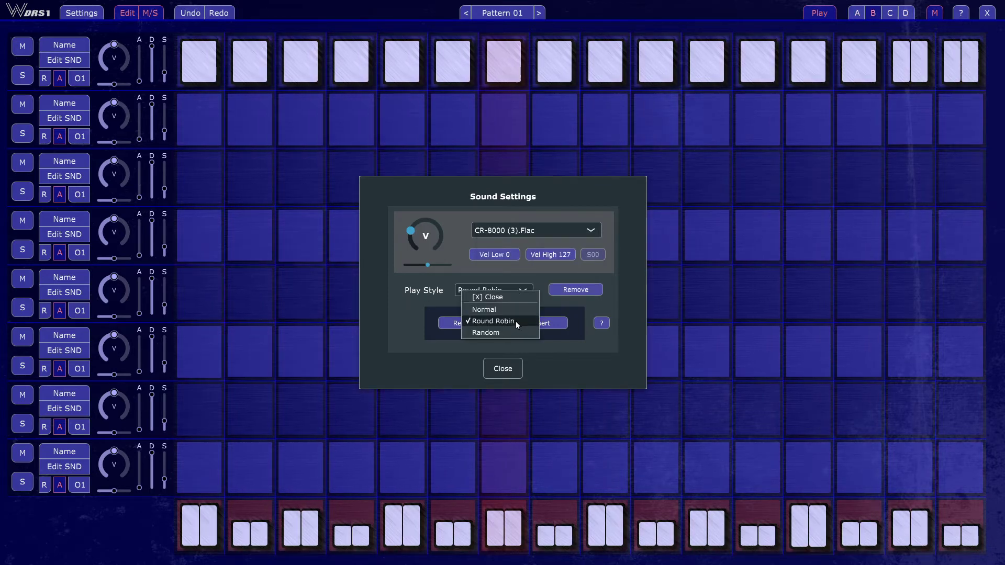
pyautogui.click(508, 335)
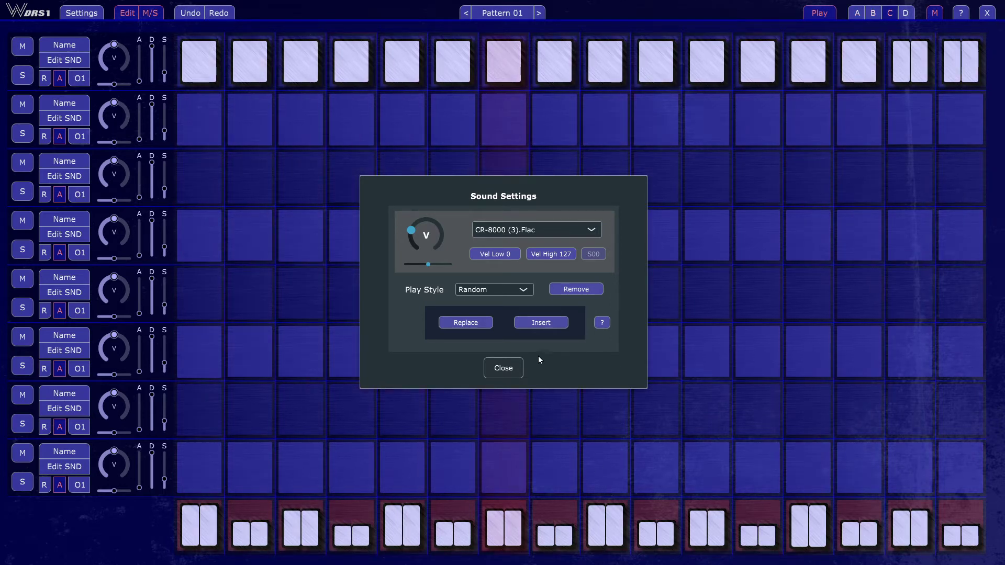
pyautogui.click(544, 228)
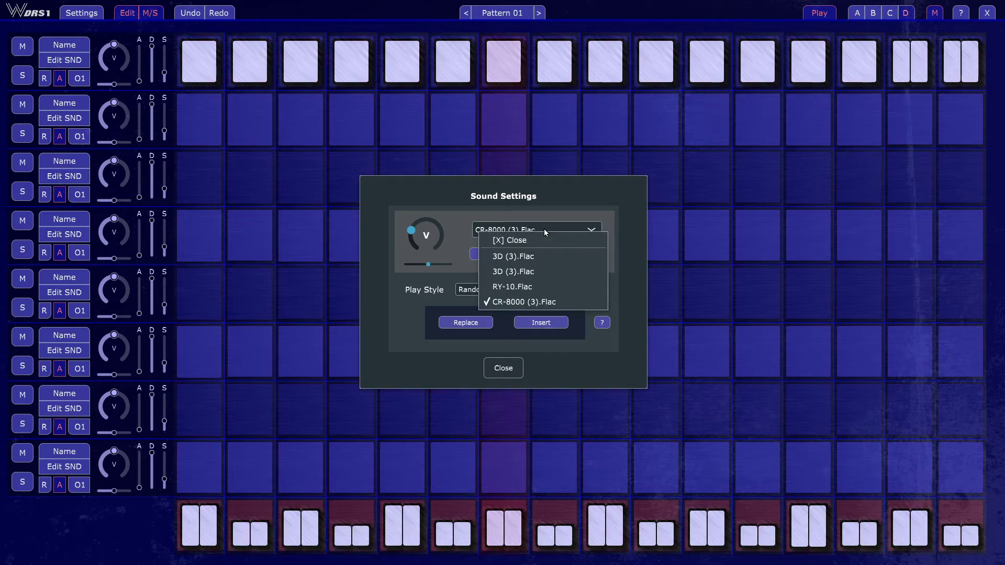
pyautogui.click(555, 195)
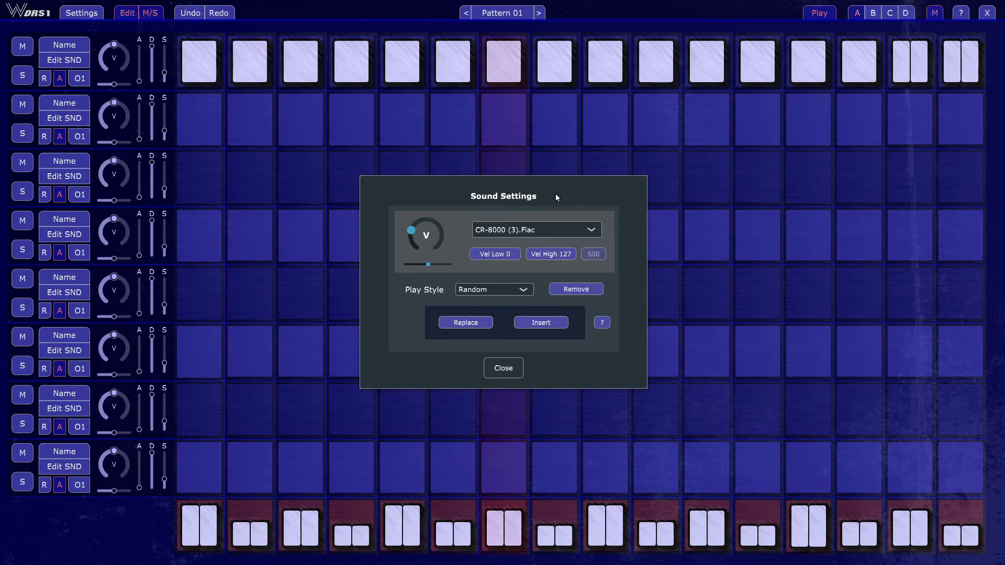
# - Set the first track's play style to Normal and review its list of loaded sounds
pyautogui.click(524, 288)
pyautogui.click(500, 308)
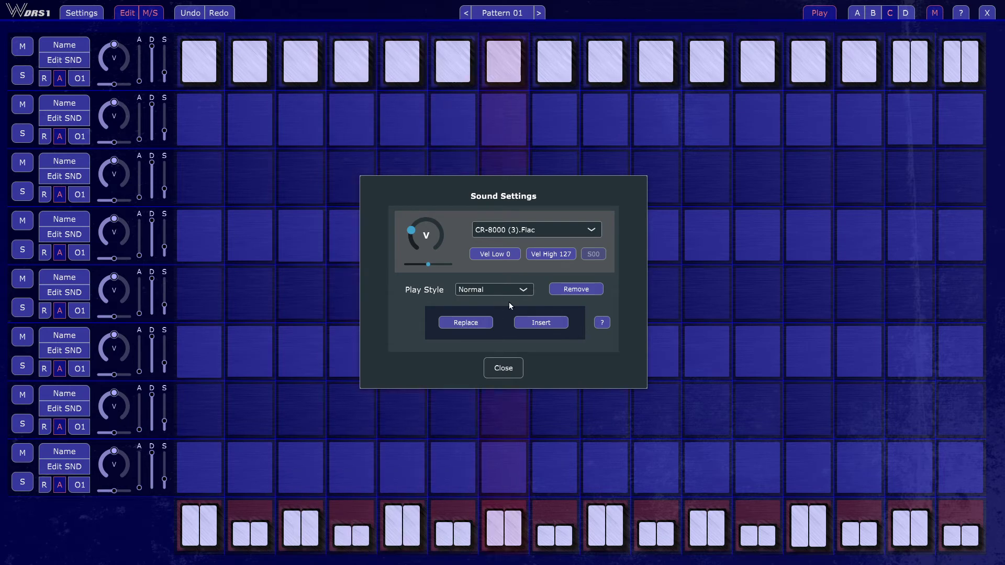
pyautogui.click(521, 232)
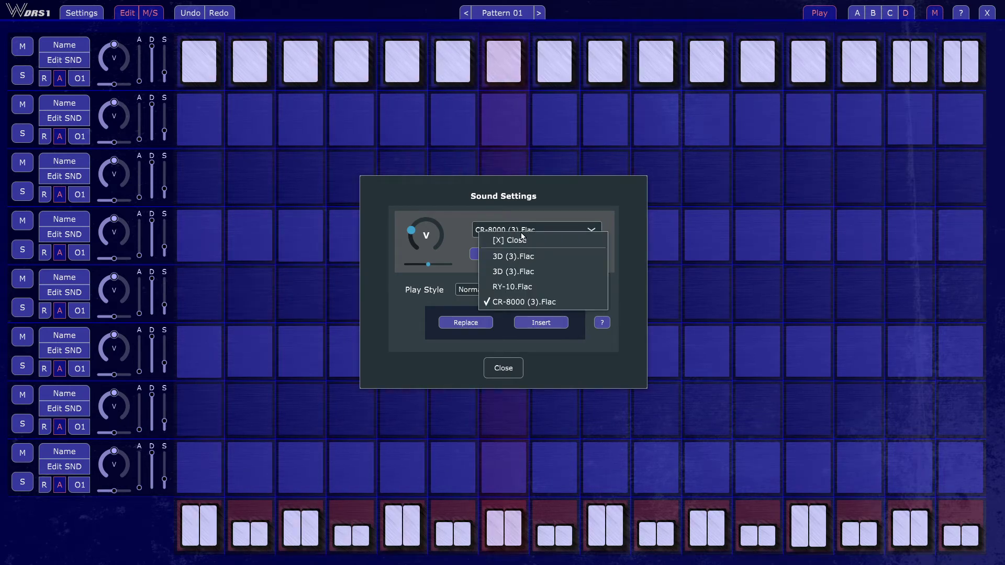
pyautogui.click(520, 240)
# - Set the low velocity limit of the first track's CR-8000 (3).Flac sound to 120
pyautogui.click(495, 254)
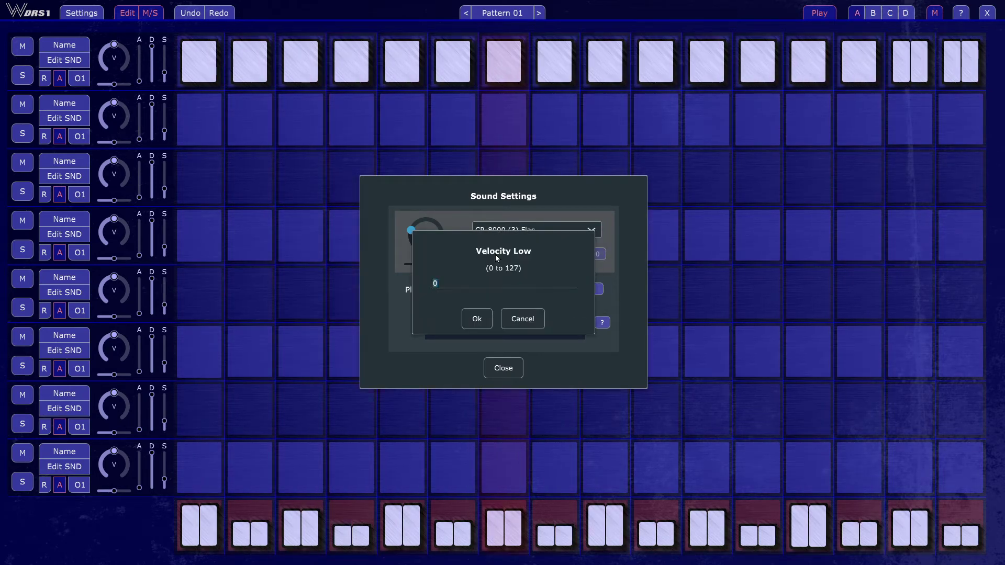
pyautogui.write('120')
pyautogui.press('Return')
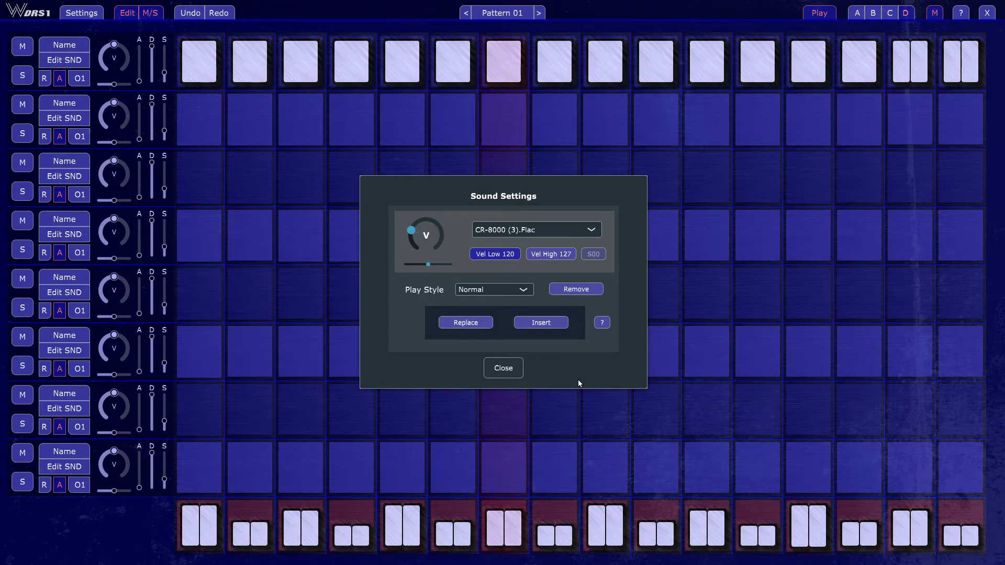
# - Pan the first track's two 3D (3).Flac sounds to opposite extremes, the first fully left and the second fully right
pyautogui.click(500, 230)
pyautogui.click(520, 257)
pyautogui.moveTo(428, 264); pyautogui.dragTo(478, 275)
pyautogui.click(498, 231)
pyautogui.click(511, 271)
# - Set the low velocity limit of the first track's RY-10.Flac sound to 90 and close the sound settings
pyautogui.click(522, 230)
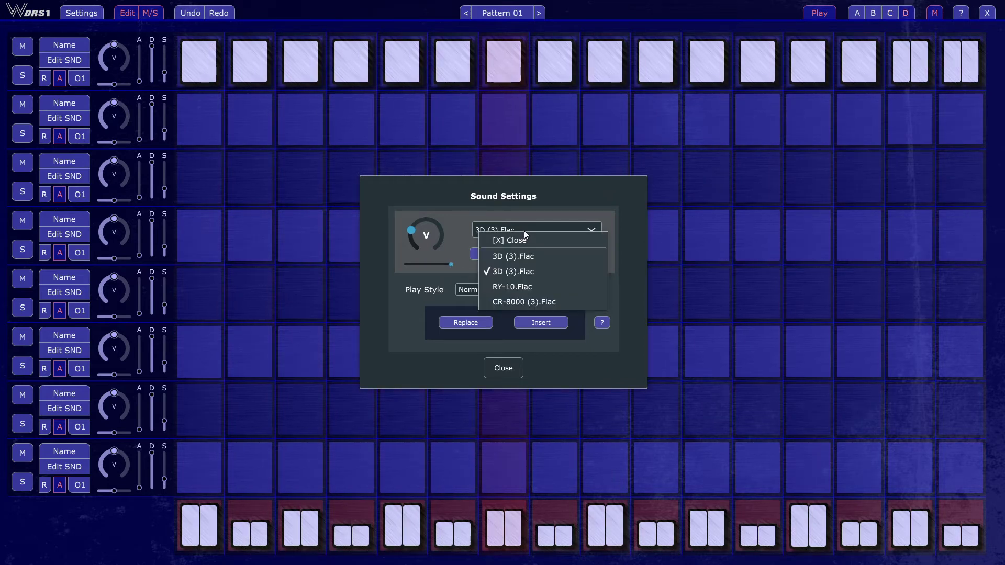
pyautogui.click(546, 286)
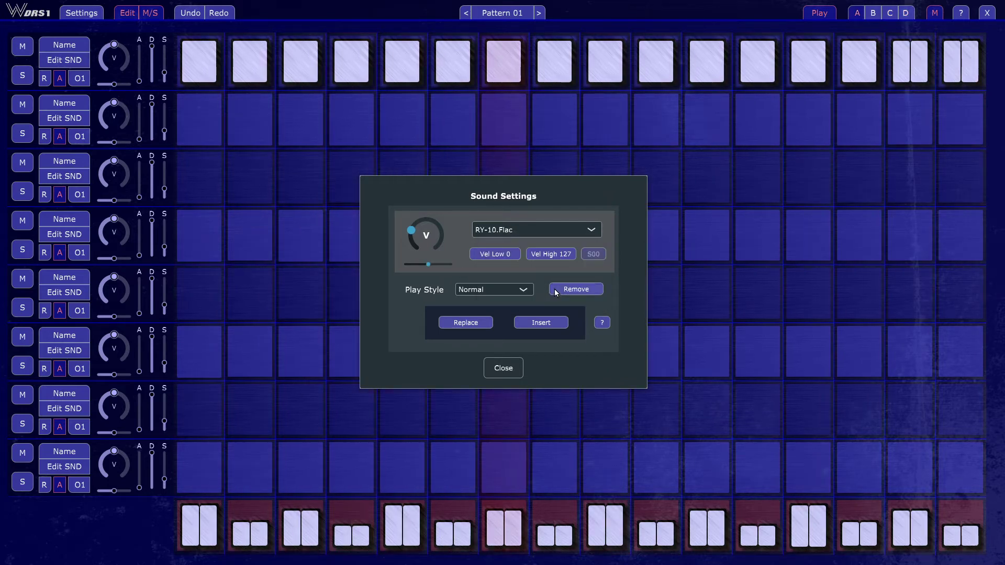
pyautogui.click(493, 254)
pyautogui.press('Escape')
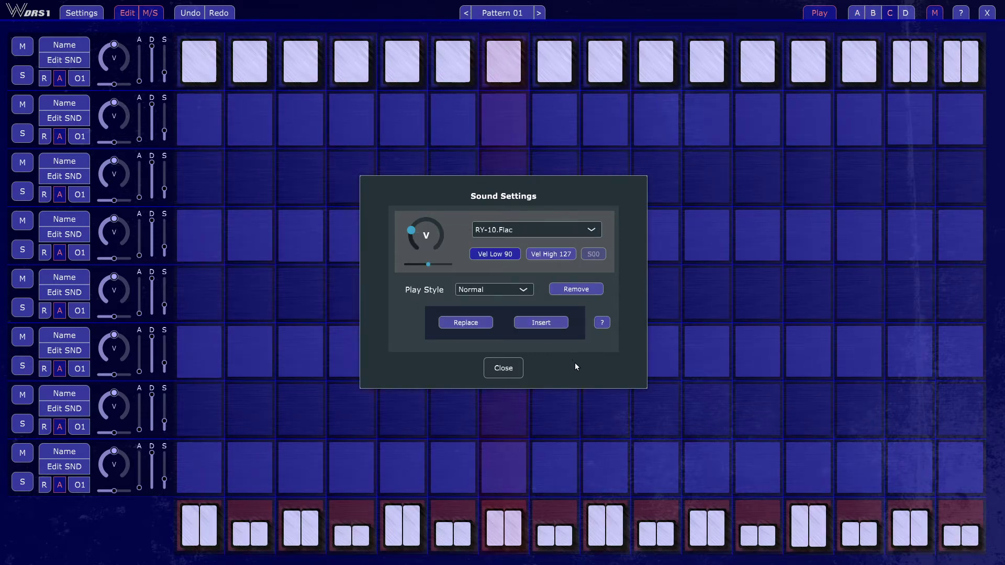
pyautogui.click(573, 361)
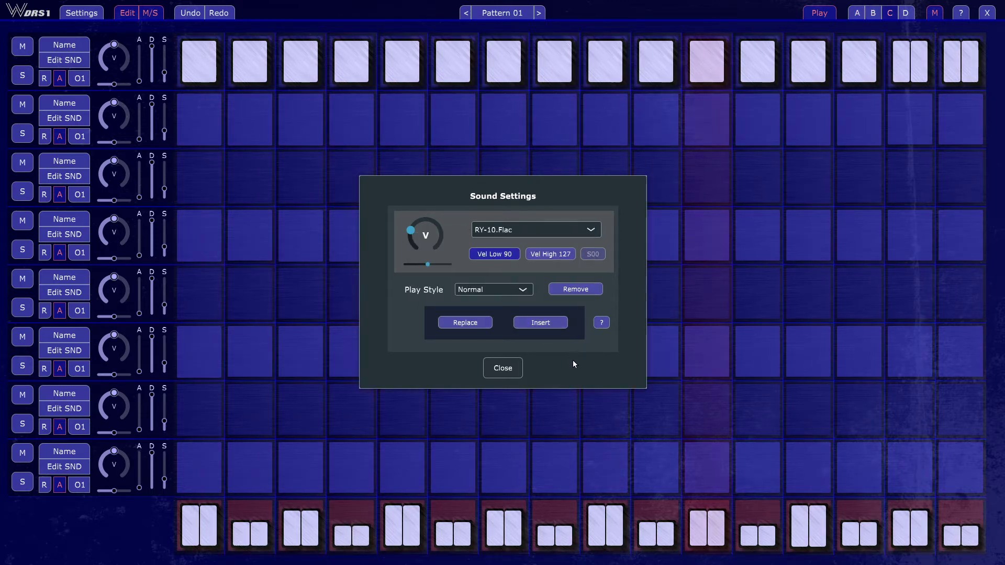
pyautogui.click(506, 370)
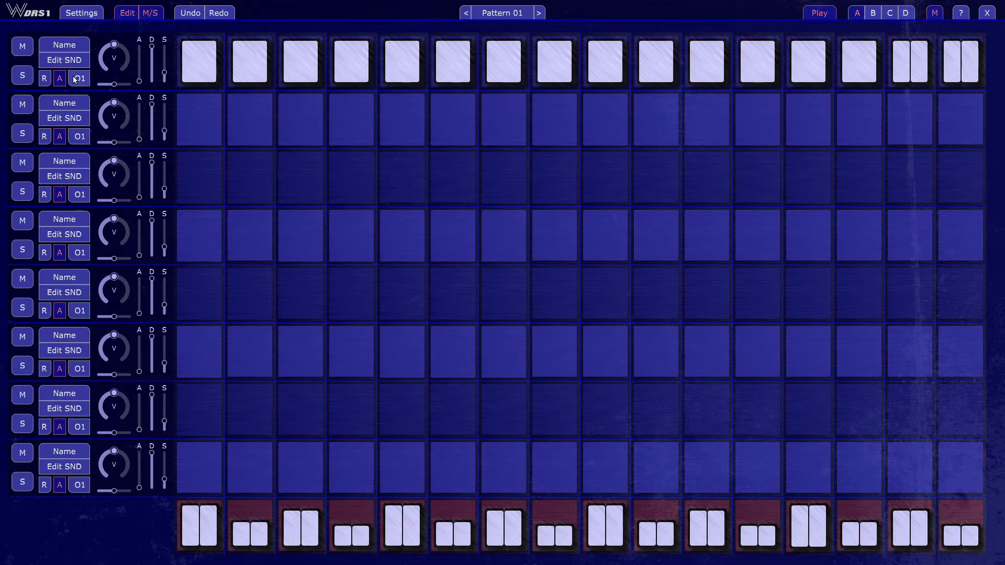
# - Read the sound settings help on play styles and per-sound options through to its end, and close the dialog
pyautogui.click(65, 61)
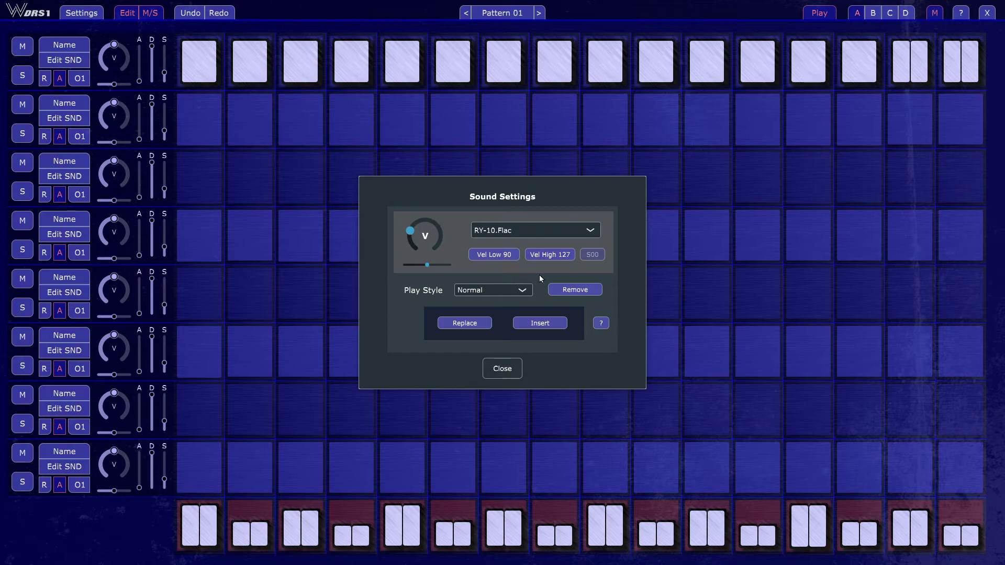
pyautogui.click(601, 324)
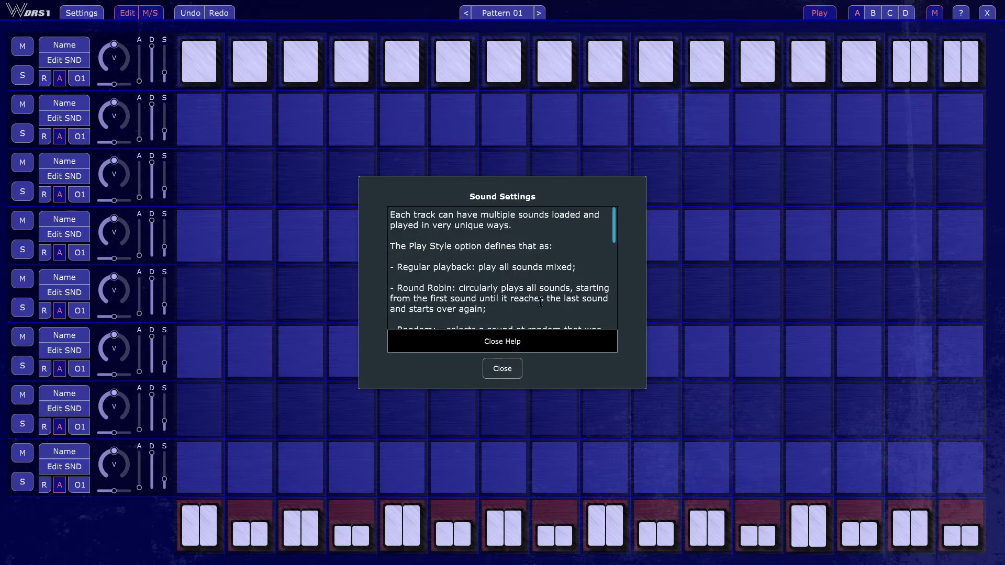
pyautogui.scroll(-10, 579, 243)
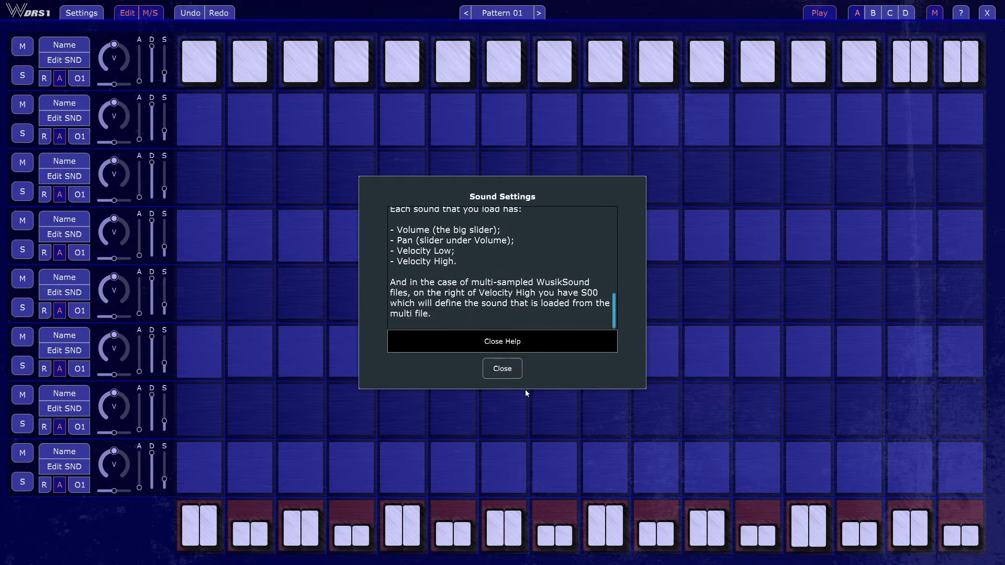
pyautogui.click(512, 370)
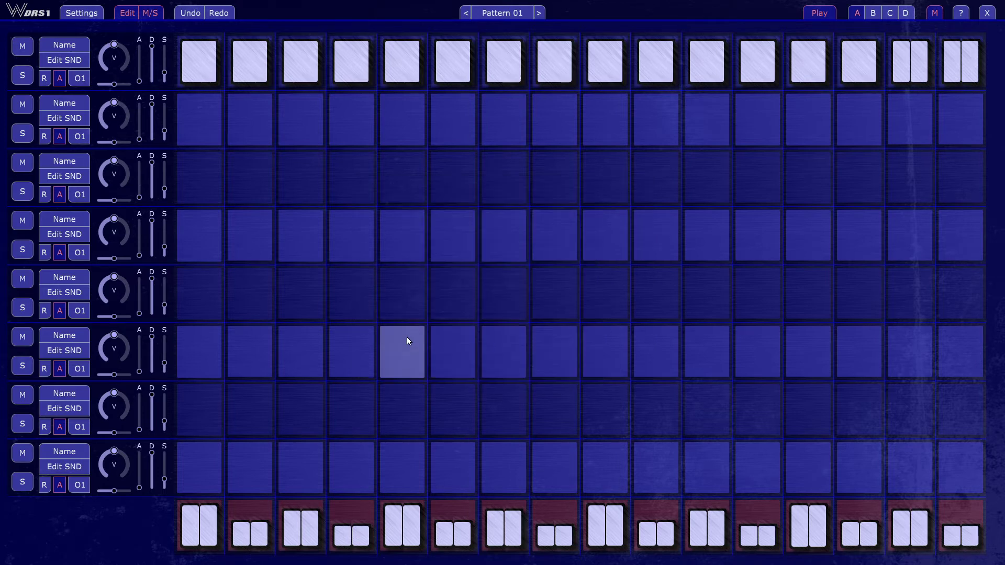
# - Open the global settings, and bring up the Wusik DRS1 MIDI CC.xml file in Notepad++
pyautogui.click(76, 15)
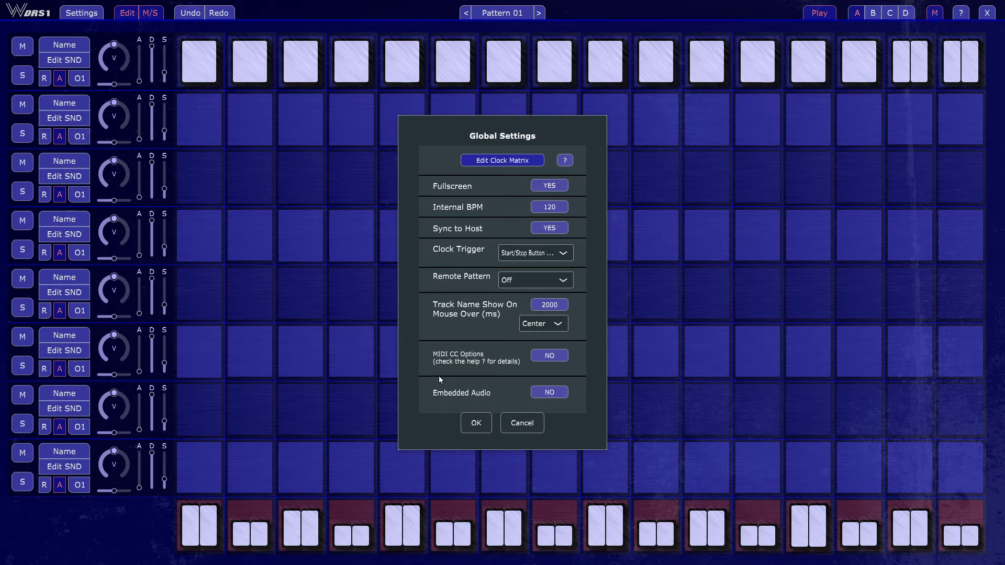
pyautogui.press('super')
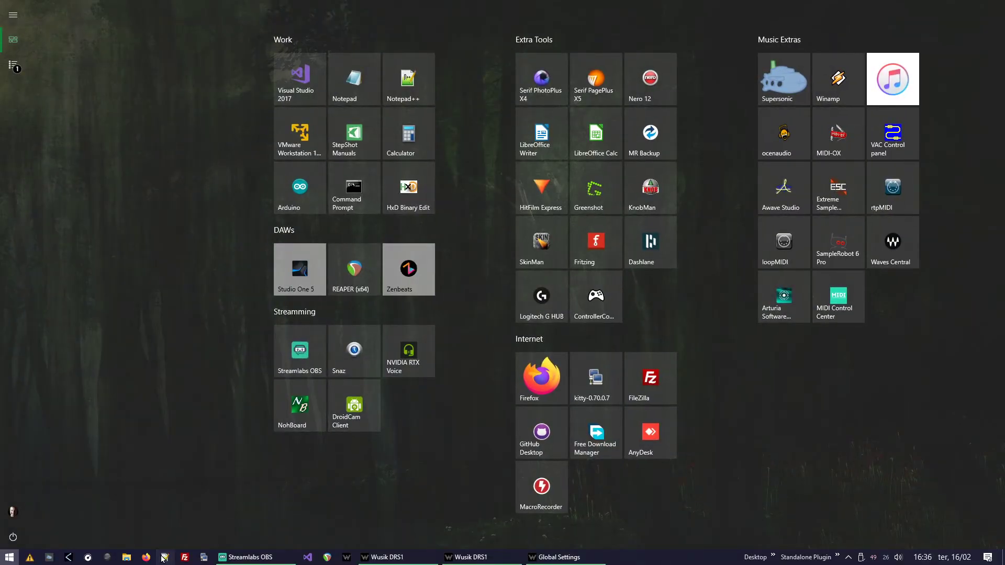
pyautogui.click(164, 558)
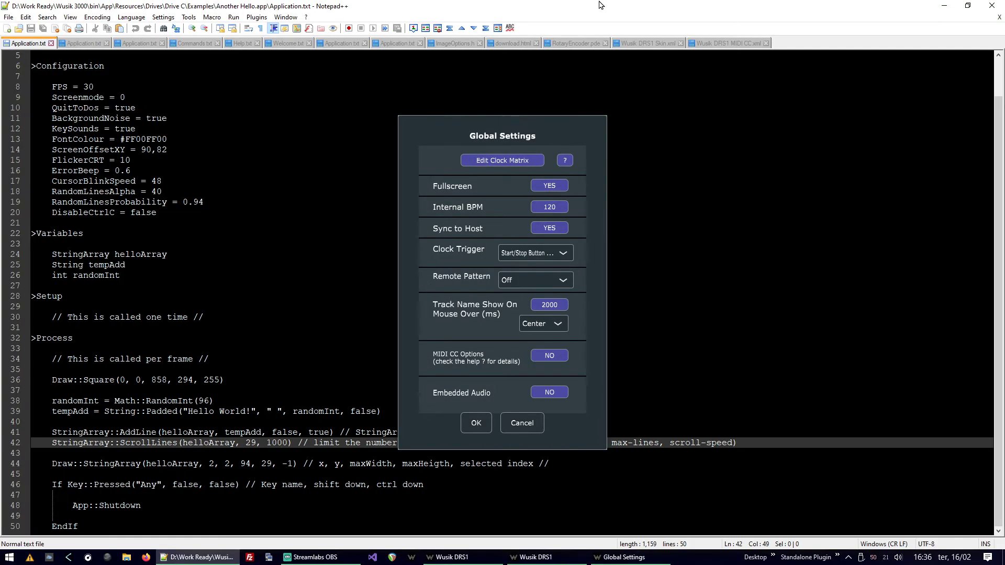
pyautogui.click(733, 43)
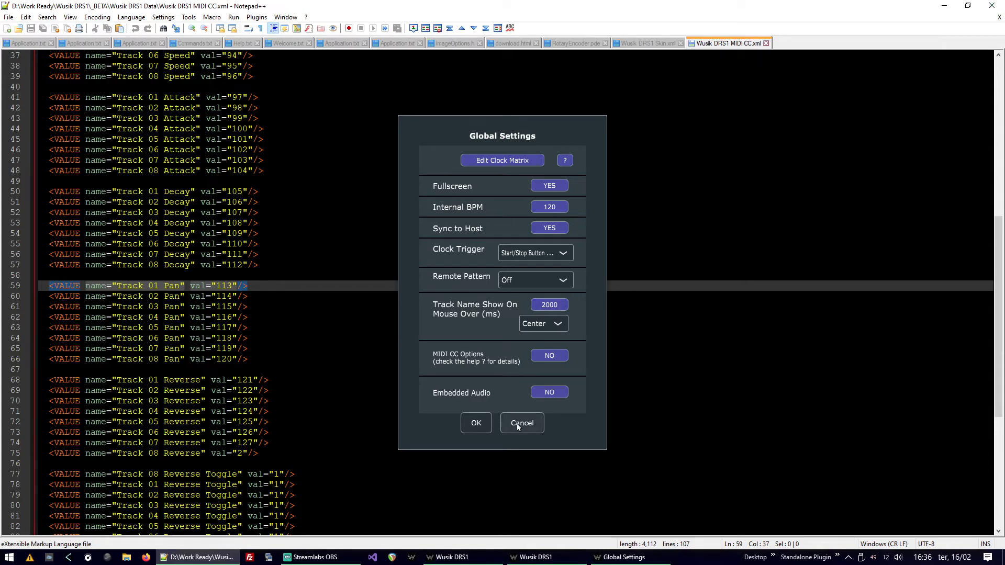
# - Try switching MIDI CC Options to YES in the global settings, and discard the change
pyautogui.click(549, 357)
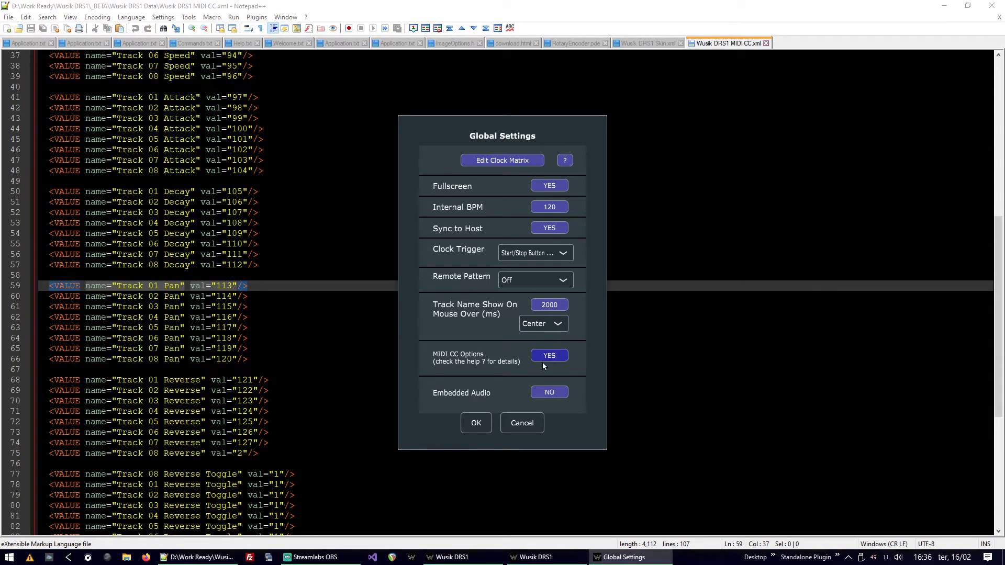
pyautogui.click(522, 423)
# - Examine the track volume, mute, solo, speed, attack, decay, pan, reverse and toggle assignments in Wusik DRS1 MIDI CC.xml
pyautogui.scroll(12, 395, 380)
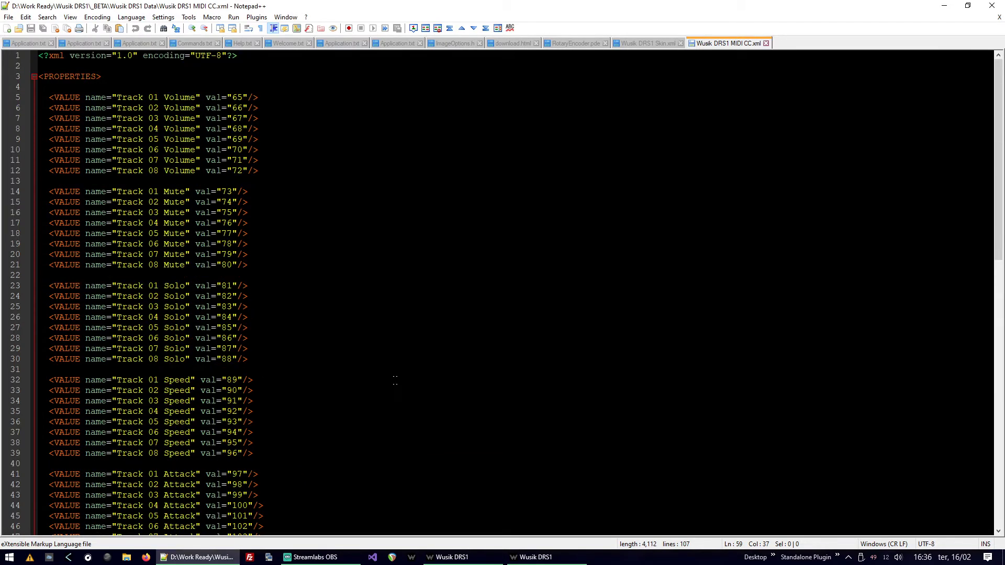
pyautogui.scroll(-4, 202, 193)
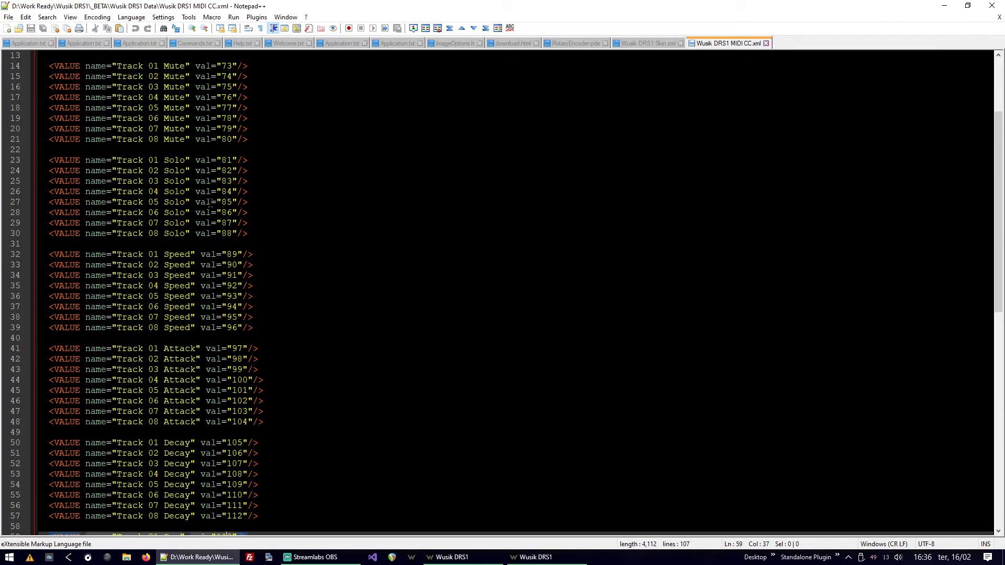
pyautogui.scroll(-16, 209, 203)
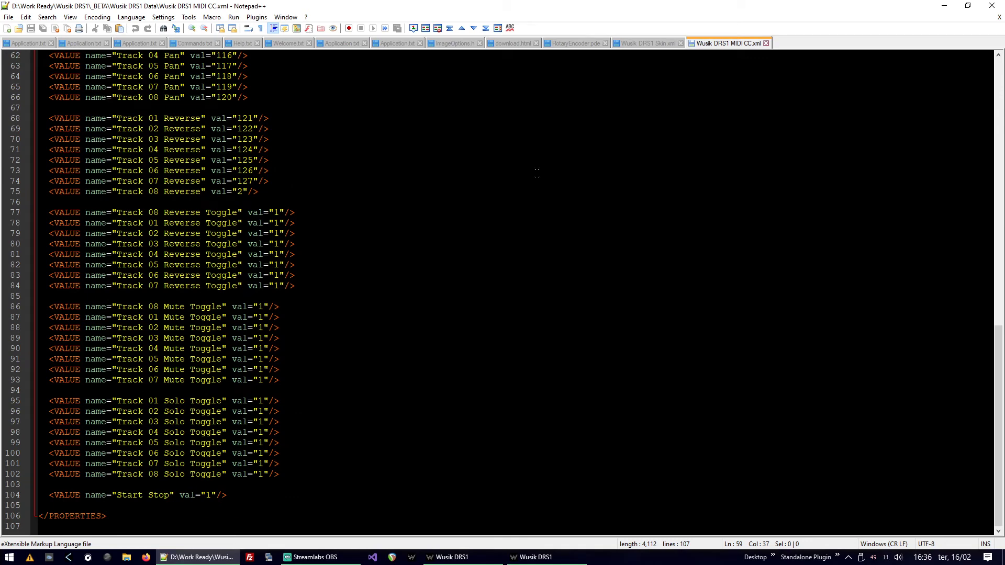
pyautogui.scroll(10, 234, 286)
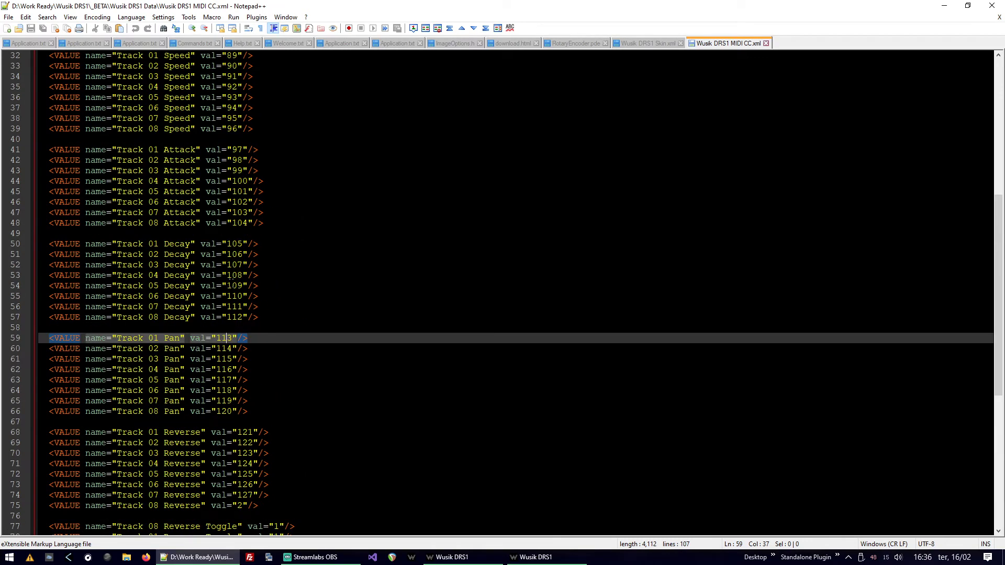
pyautogui.scroll(10, 229, 276)
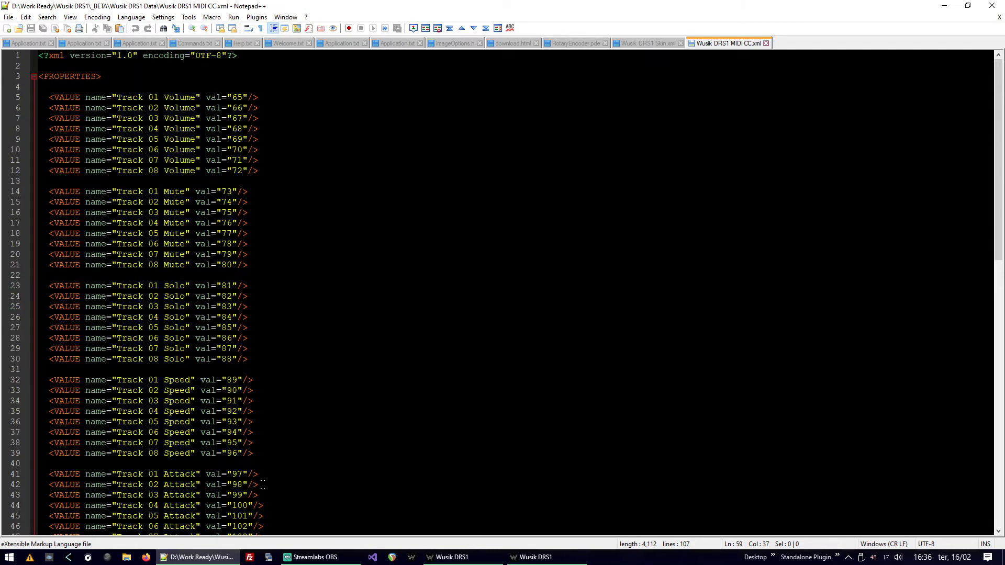
pyautogui.scroll(-20, 263, 485)
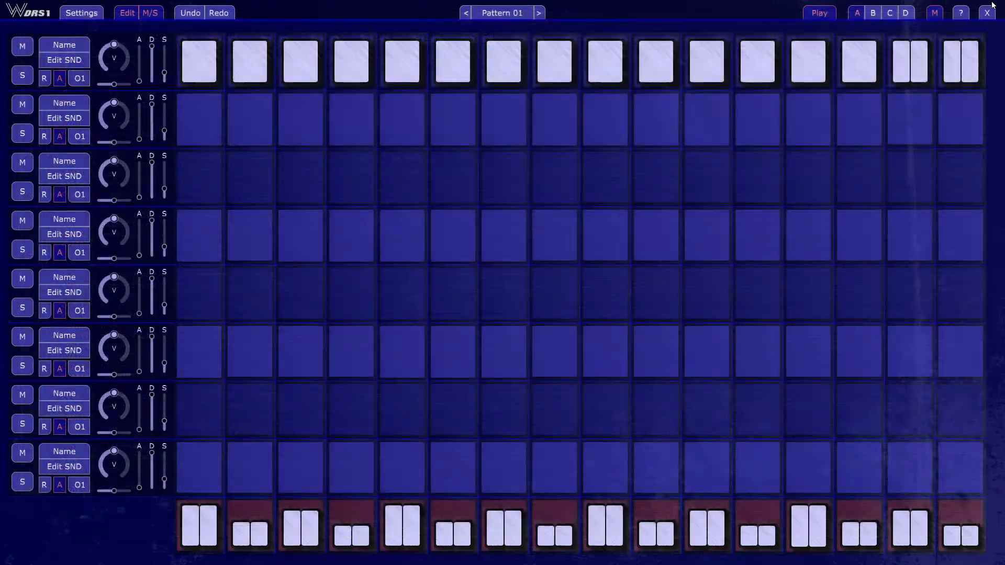
# - View the first track's sound settings back in Wusik DRS1, and close them
pyautogui.click(78, 62)
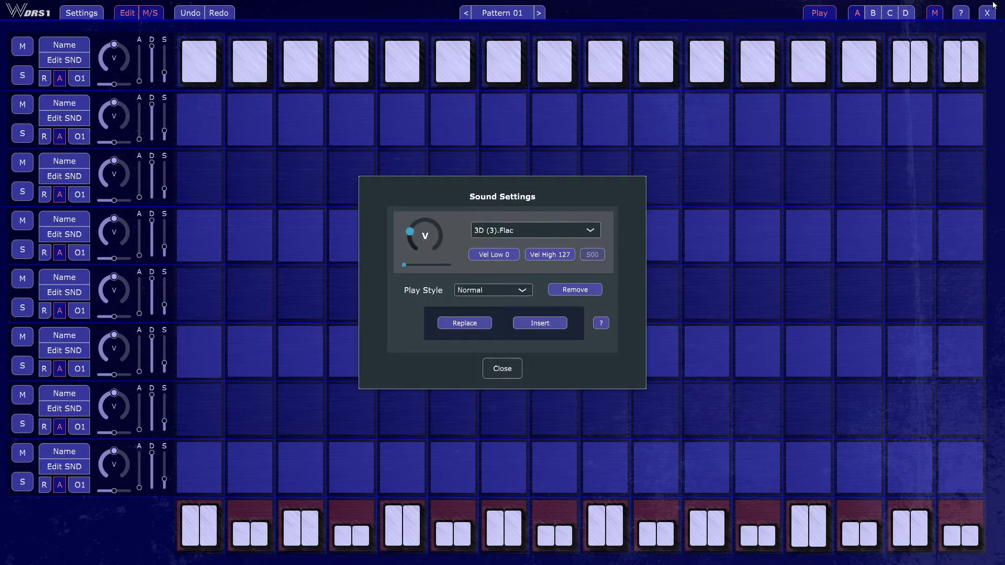
pyautogui.click(503, 369)
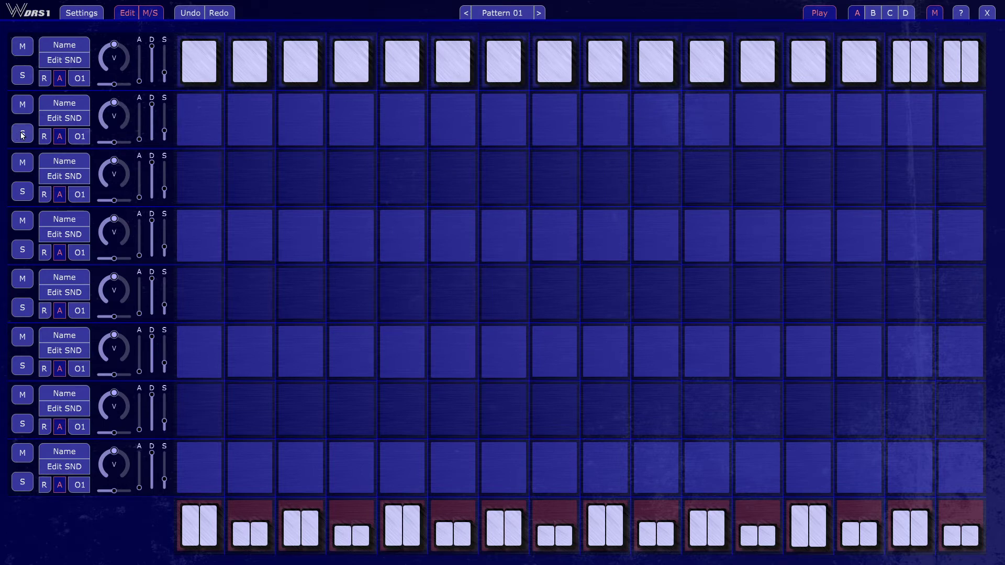
# - Activate every other step of the second track, starting with the first step, and solo that track
pyautogui.moveTo(190, 144); pyautogui.dragTo(190, 201)
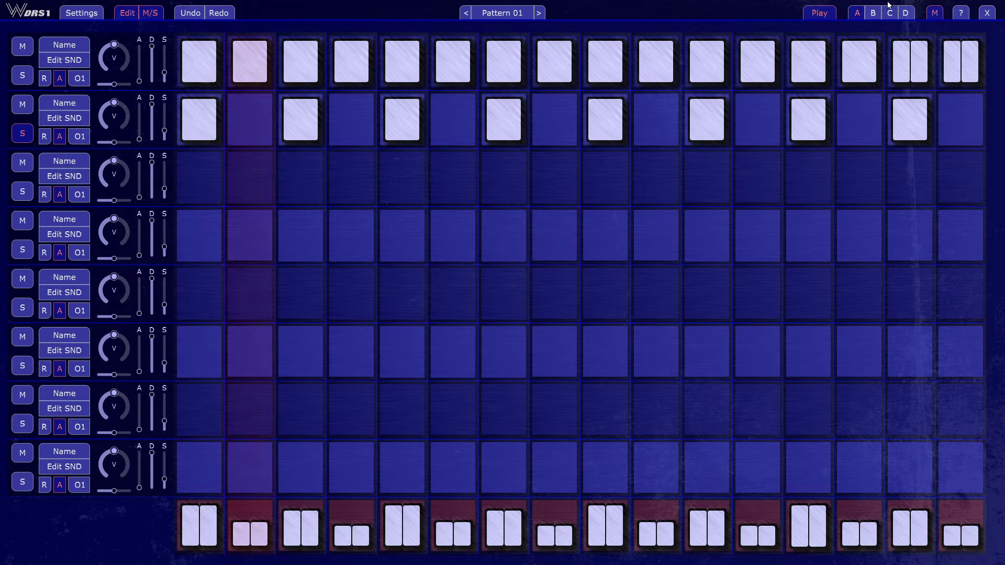
# - Insert BeatBak.WusikSound from the Drumillenium sounds folder as the second track's sound
pyautogui.click(67, 126)
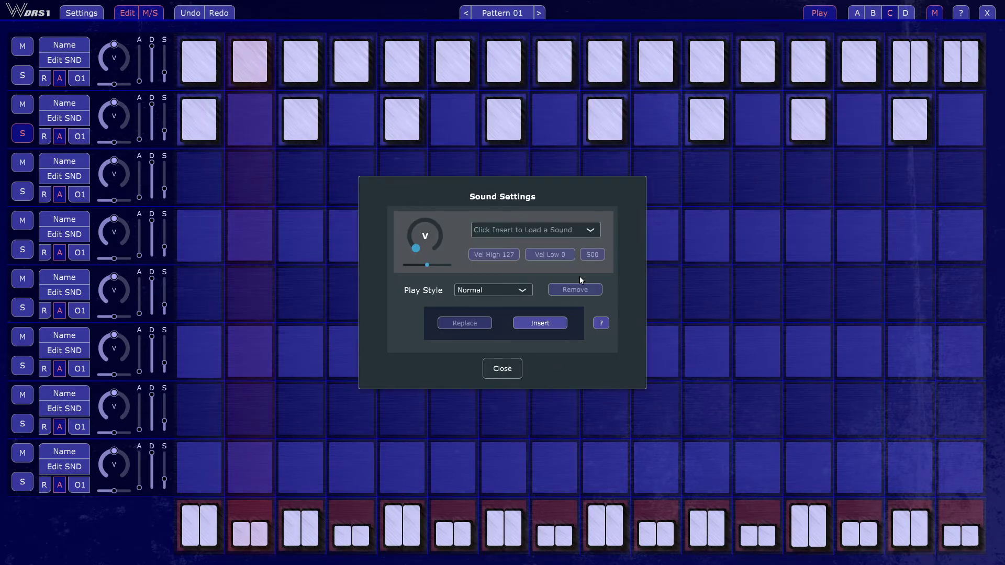
pyautogui.click(555, 324)
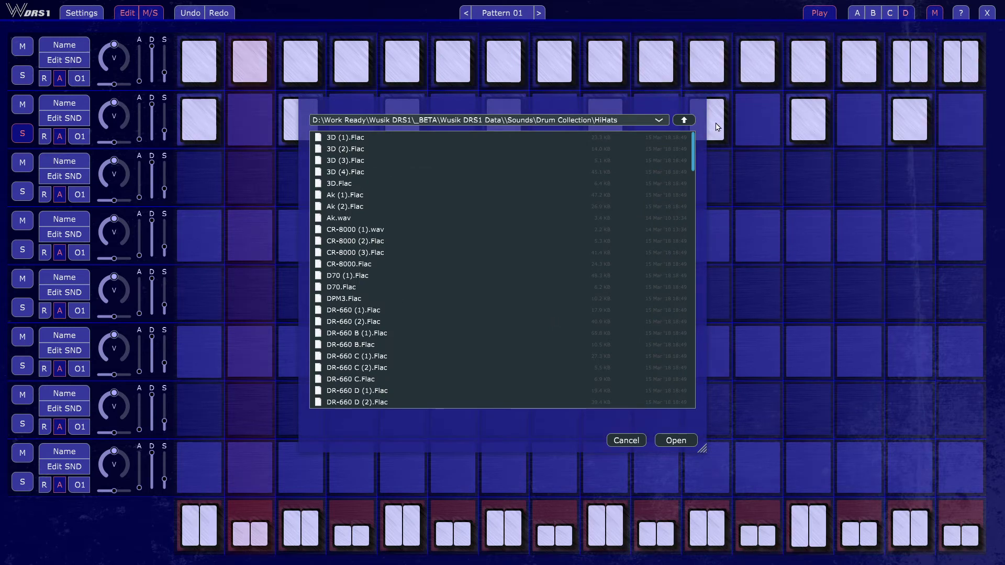
pyautogui.click(688, 121)
pyautogui.click(684, 120)
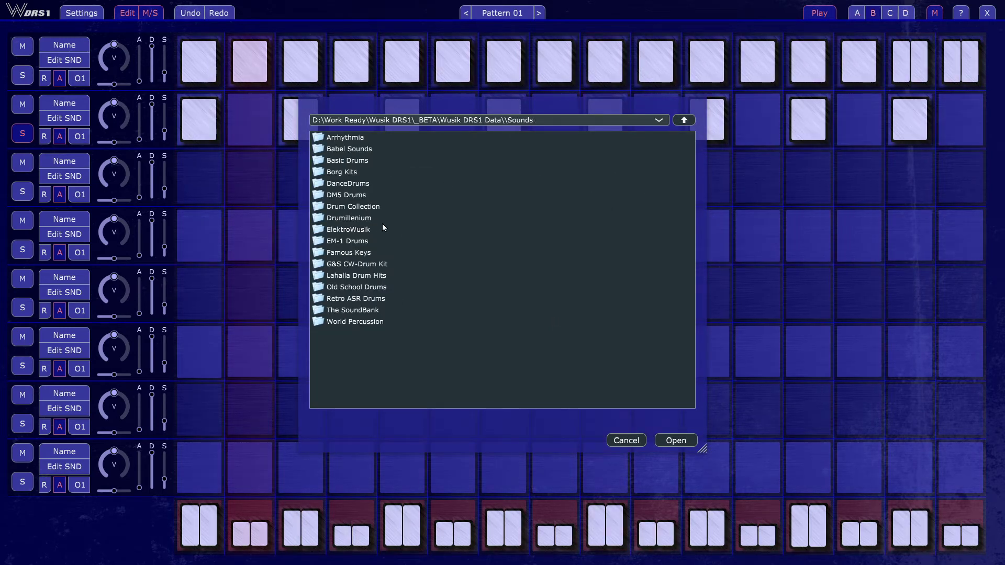
pyautogui.doubleClick(377, 207)
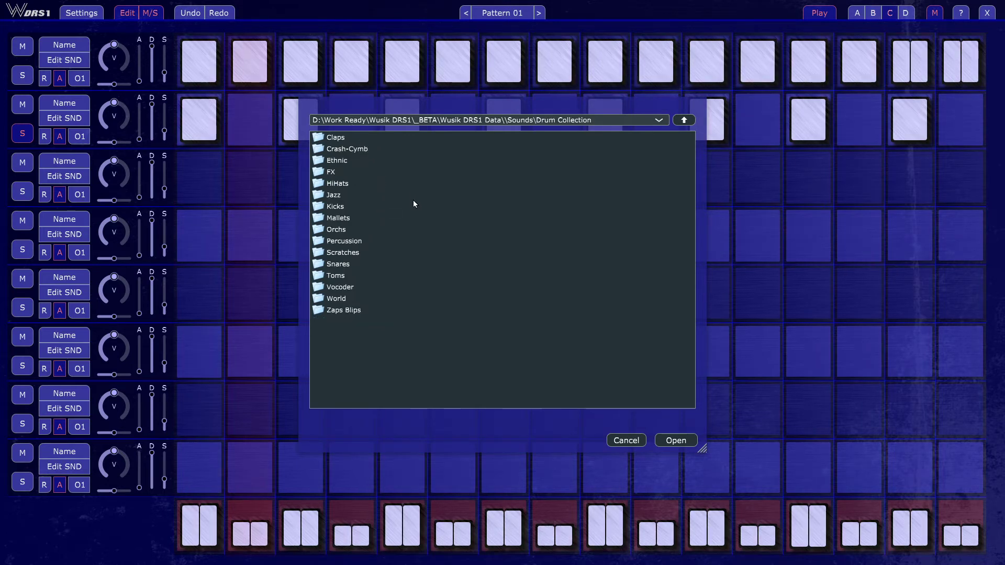
pyautogui.rightClick(413, 201)
pyautogui.click(387, 222)
pyautogui.doubleClick(387, 221)
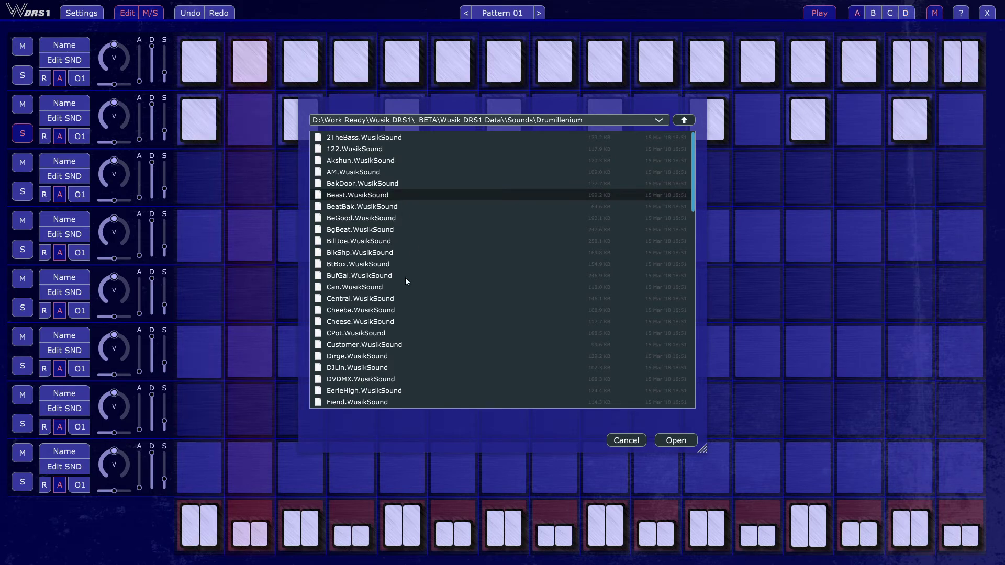
pyautogui.press('Down')
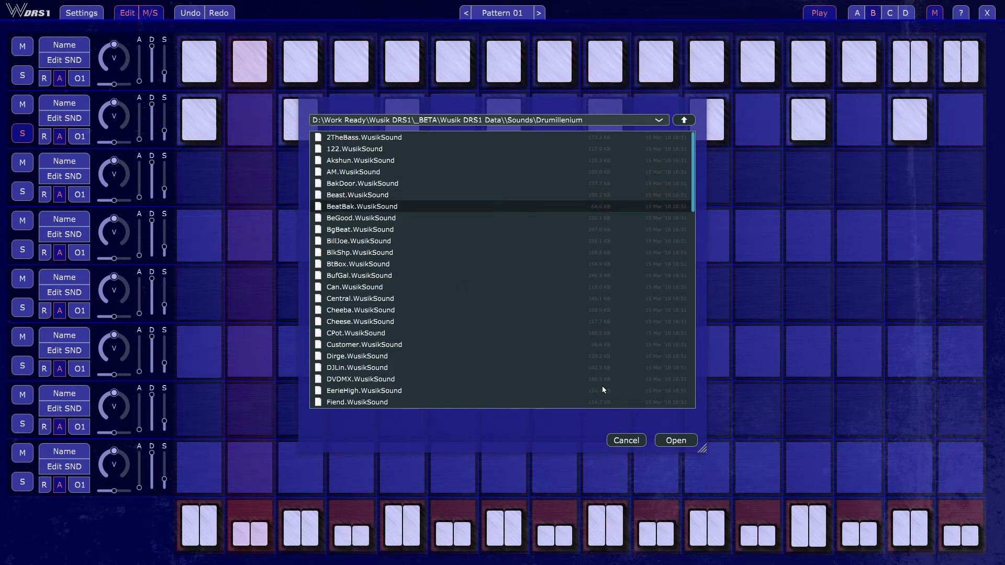
pyautogui.click(675, 441)
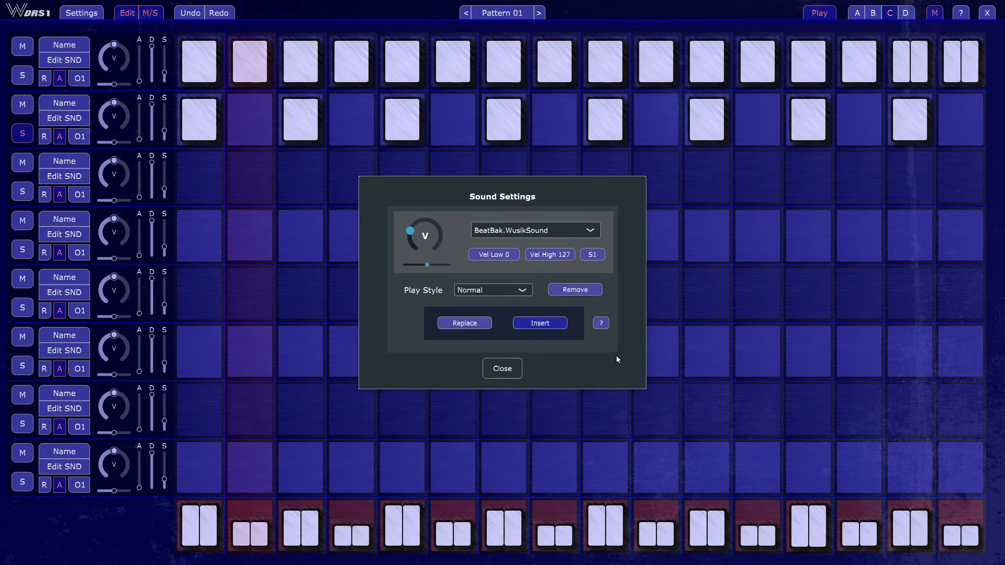
# - Audition multi sounds 2 through 8 of BeatBak.WusikSound on the second track, one after another
pyautogui.click(593, 258)
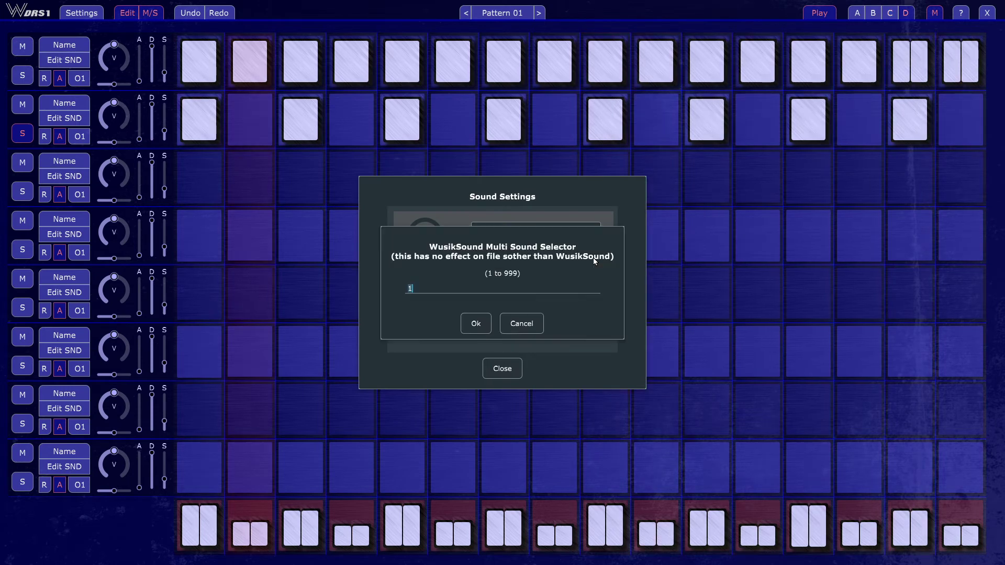
pyautogui.write('2')
pyautogui.press('Return')
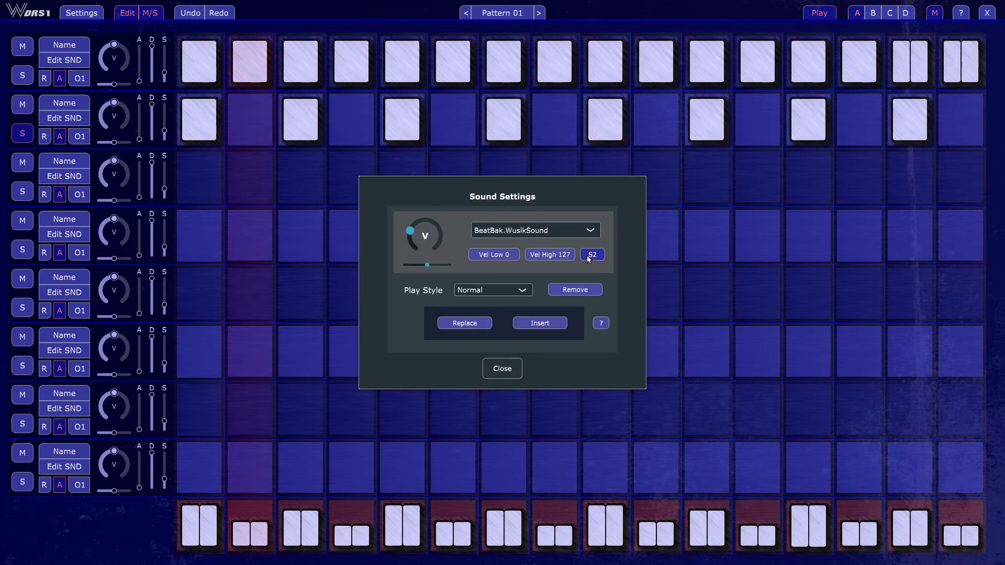
pyautogui.click(588, 255)
pyautogui.write('3')
pyautogui.press('Return')
pyautogui.click(588, 255)
pyautogui.write('4')
pyautogui.press('Return')
pyautogui.click(590, 258)
pyautogui.write('5')
pyautogui.press('Return')
pyautogui.click(593, 256)
pyautogui.write('6')
pyautogui.press('Return')
pyautogui.click(593, 256)
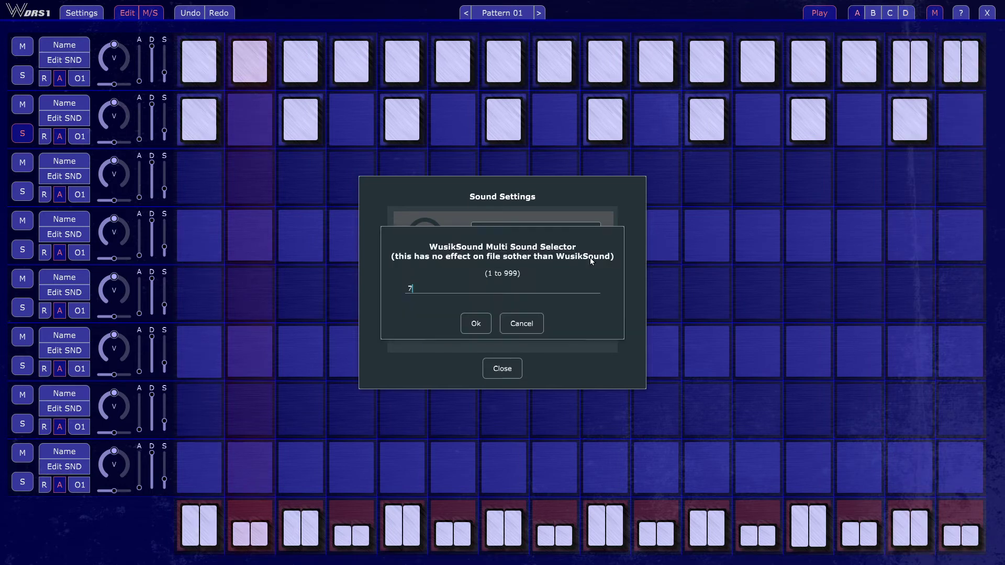
pyautogui.write('7')
pyautogui.press('Return')
pyautogui.click(589, 258)
pyautogui.write('8')
pyautogui.press('Return')
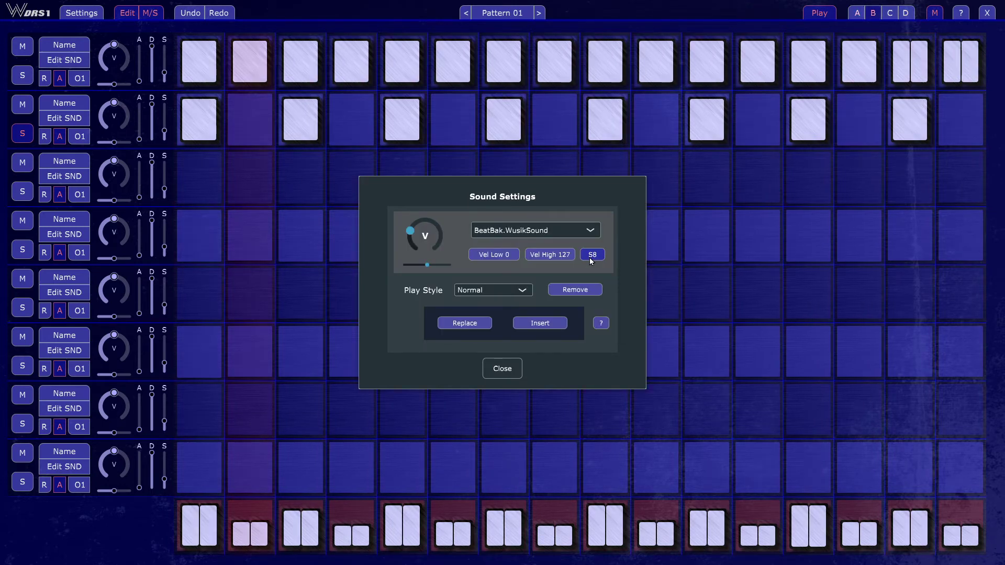
# - Continue auditioning other multi sound numbers of the second track's BeatBak.WusikSound, including 19, 3 and 4
pyautogui.click(589, 258)
pyautogui.press('Return')
pyautogui.click(597, 257)
pyautogui.write('19')
pyautogui.press('Return')
pyautogui.click(596, 256)
pyautogui.press('BackSpace')
pyautogui.write('0')
pyautogui.press('Return')
pyautogui.click(595, 256)
pyautogui.press('BackSpace')
pyautogui.press('BackSpace')
pyautogui.write('3')
pyautogui.press('Return')
pyautogui.click(593, 256)
pyautogui.press('BackSpace')
pyautogui.write('4')
pyautogui.press('Return')
# - Set the multi sound of the second track's BeatBak.WusikSound to 3 and close the sound settings
pyautogui.click(597, 256)
pyautogui.write('3')
pyautogui.press('Return')
pyautogui.click(508, 368)
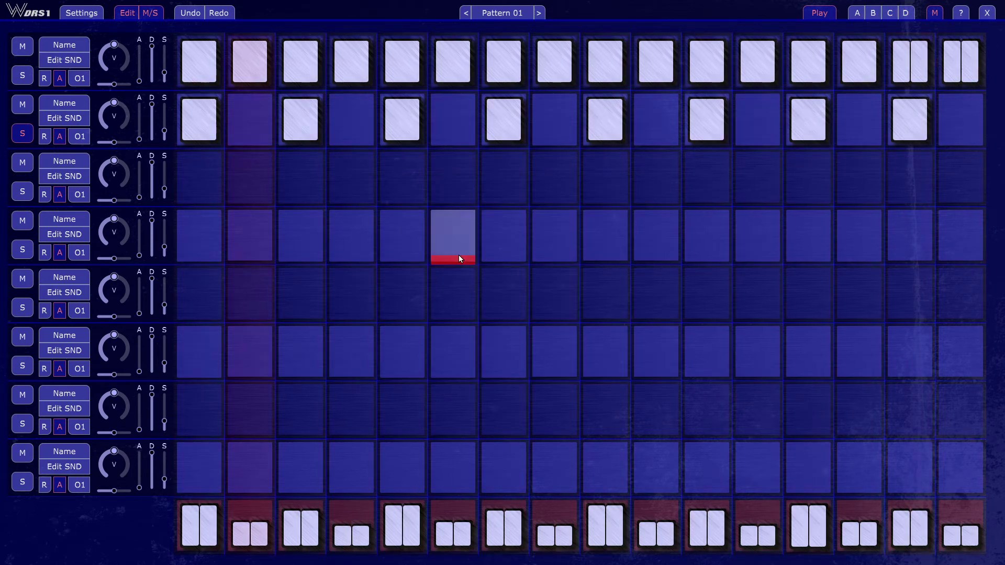
# - Activate steps 1, 5, 9 and 13 of the third track, and clear steps 1, 3, 7 and 15 of the second track and unsolo it
pyautogui.click(211, 177)
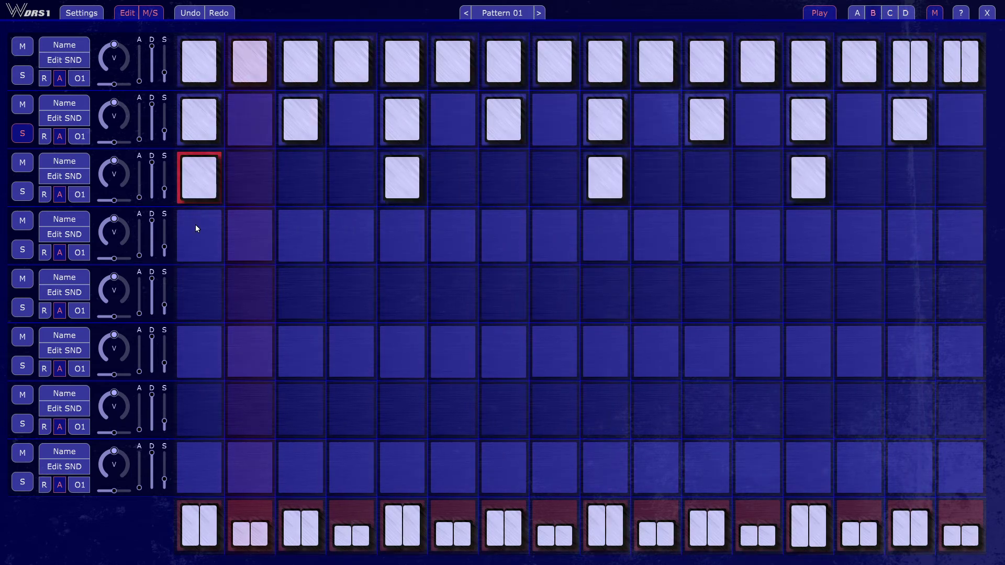
pyautogui.click(197, 123)
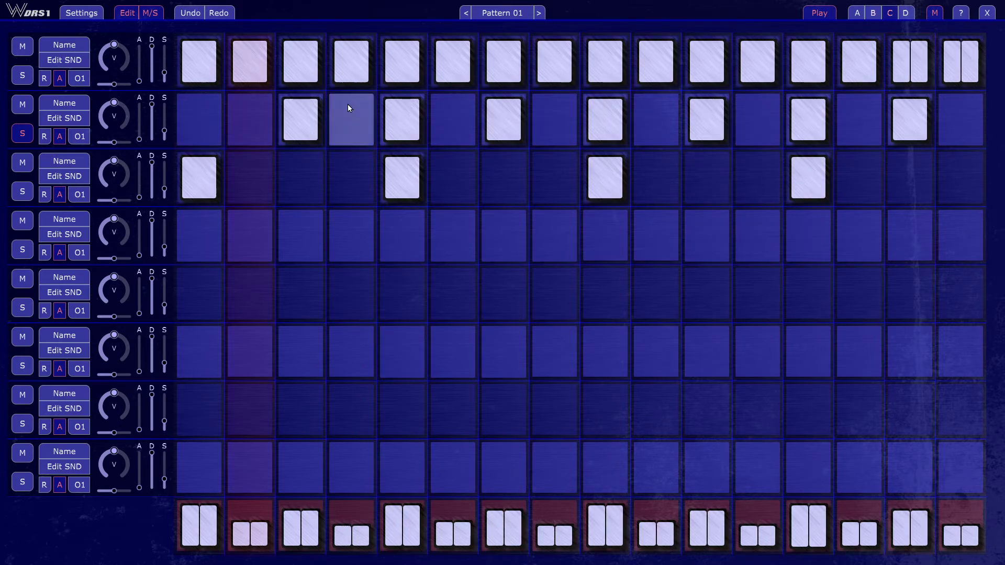
pyautogui.click(307, 121)
pyautogui.click(508, 137)
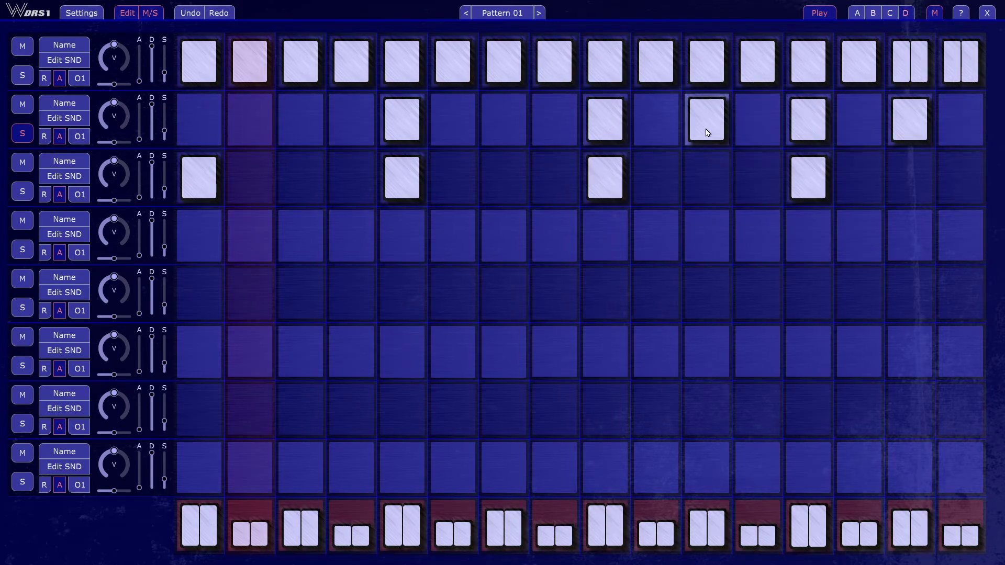
pyautogui.click(905, 115)
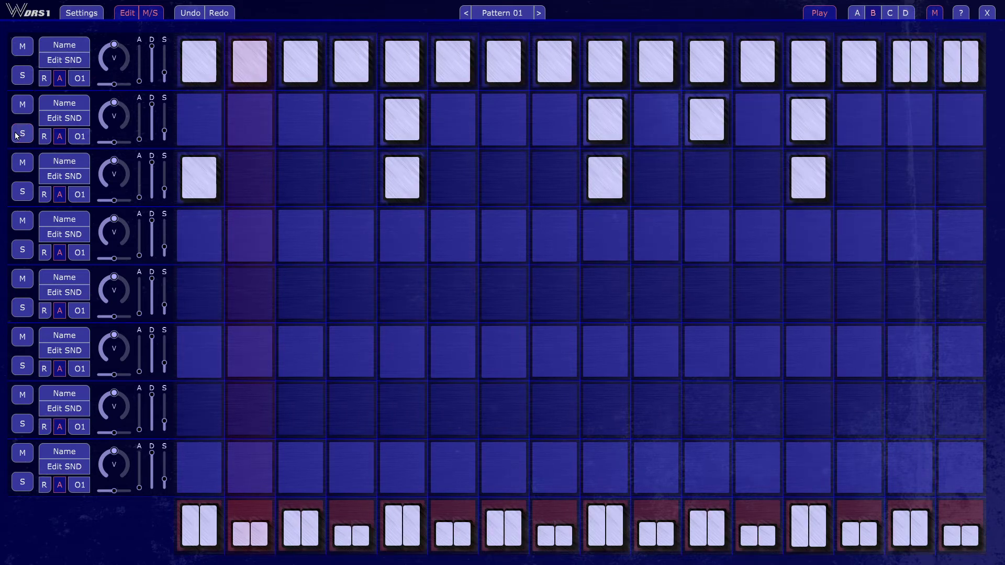
# - Insert BufGal.WusikSound from the Drumillenium folder as the third track's sound
pyautogui.click(70, 181)
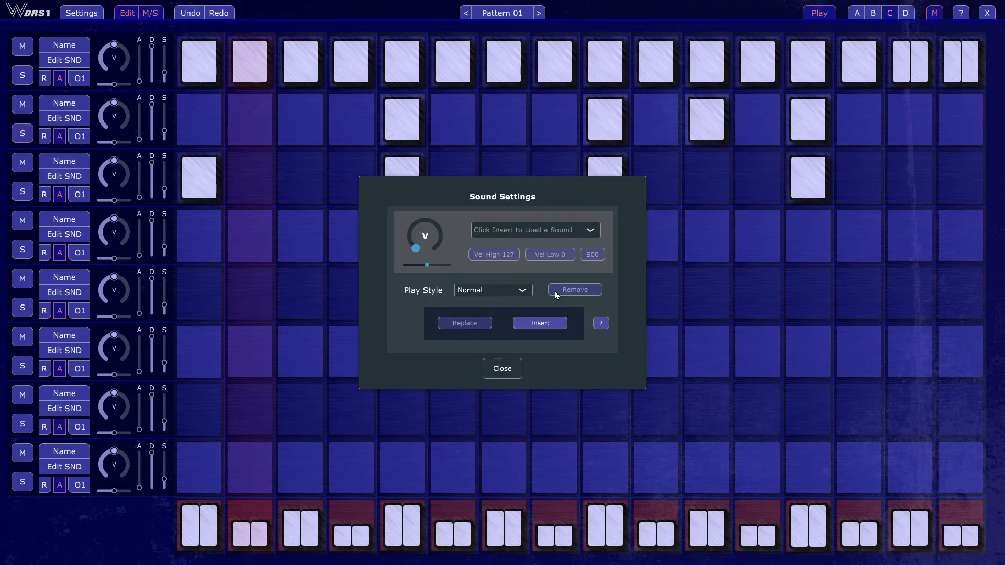
pyautogui.click(545, 323)
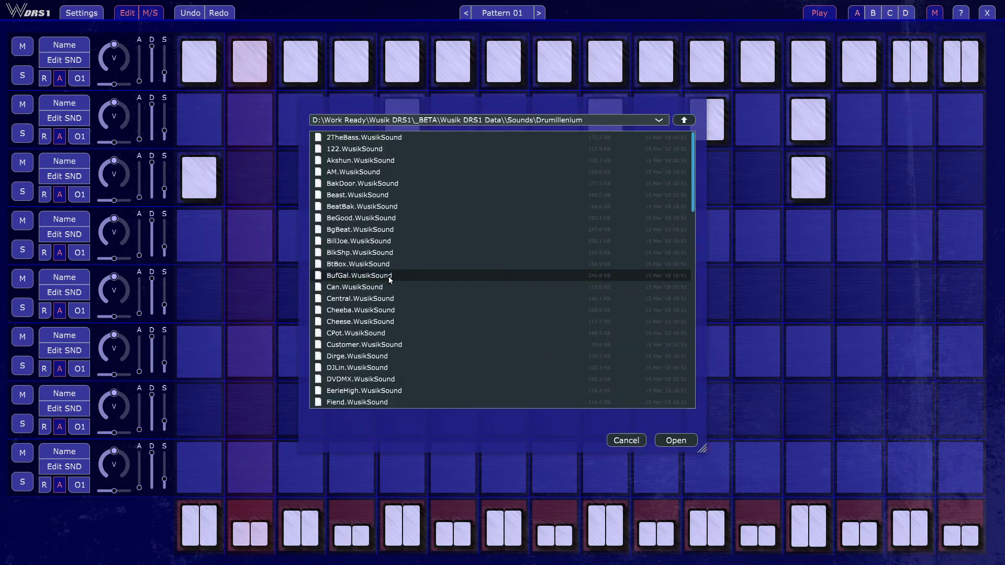
pyautogui.click(676, 439)
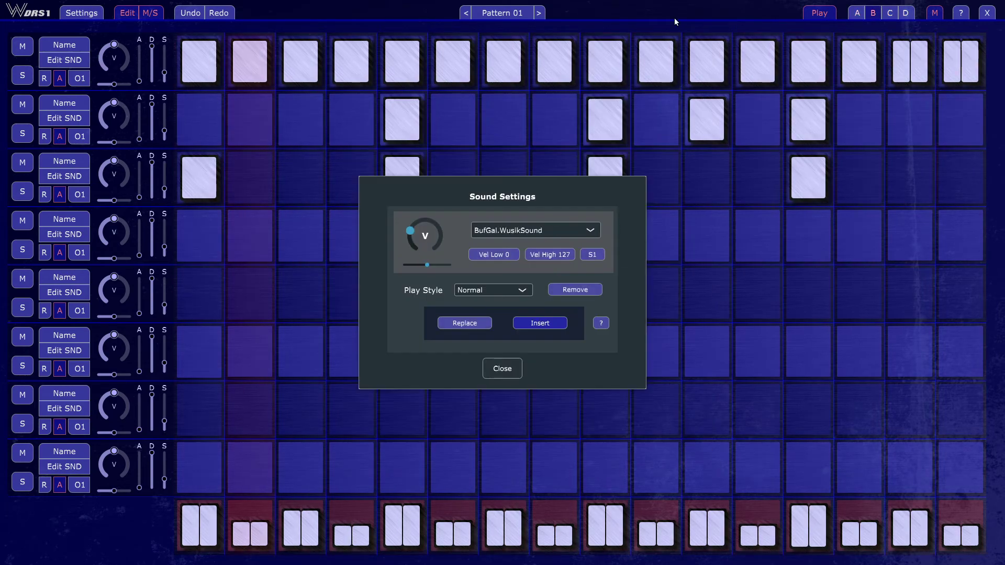
# - Audition multi sounds 2 through 6 of BufGal.WusikSound on the third track, one after another
pyautogui.click(594, 255)
pyautogui.write('2')
pyautogui.press('Return')
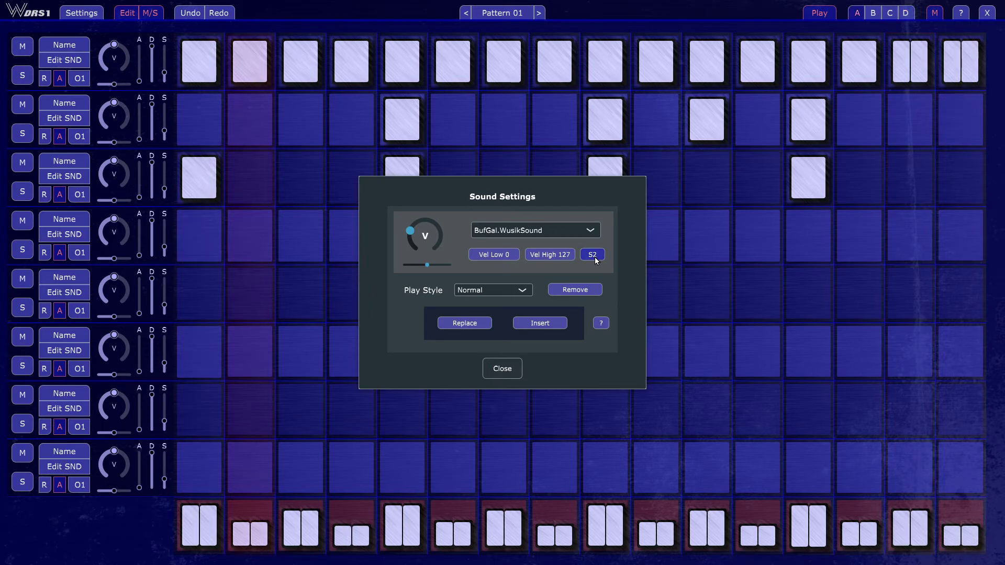
pyautogui.click(595, 257)
pyautogui.write('3')
pyautogui.press('Return')
pyautogui.click(594, 257)
pyautogui.write('4')
pyautogui.press('Return')
pyautogui.click(595, 256)
pyautogui.write('5')
pyautogui.press('Return')
pyautogui.click(594, 255)
pyautogui.write('6')
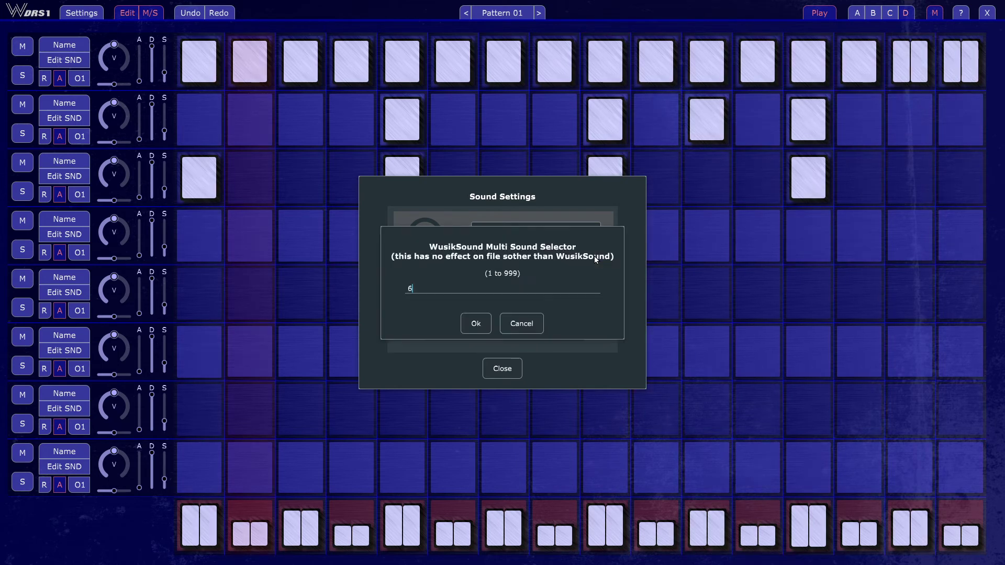
pyautogui.press('Return')
# - Set the multi sound of BufGal.WusikSound back to 1 and activate steps 15 and 16 of the third track
pyautogui.click(594, 255)
pyautogui.press('Return')
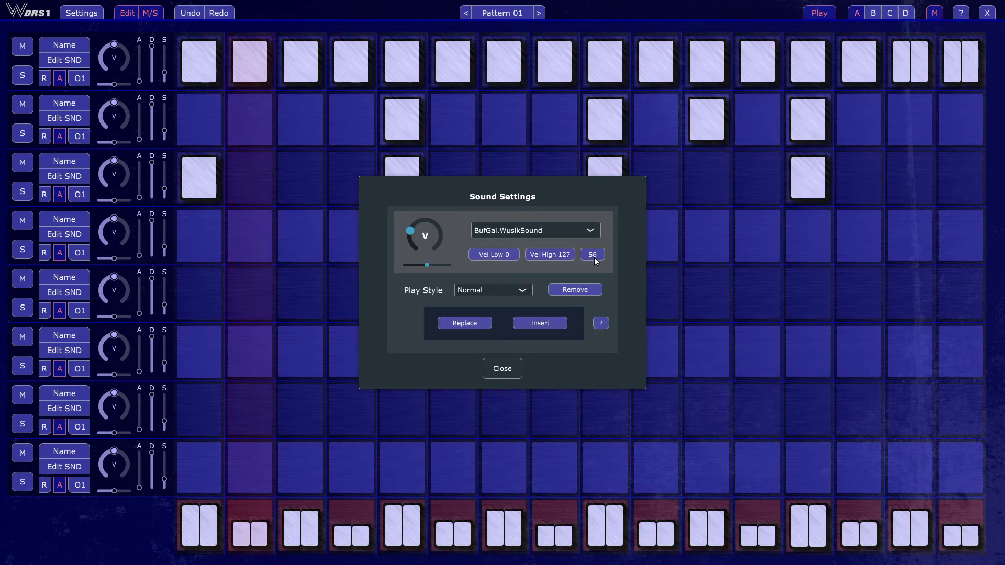
pyautogui.click(502, 369)
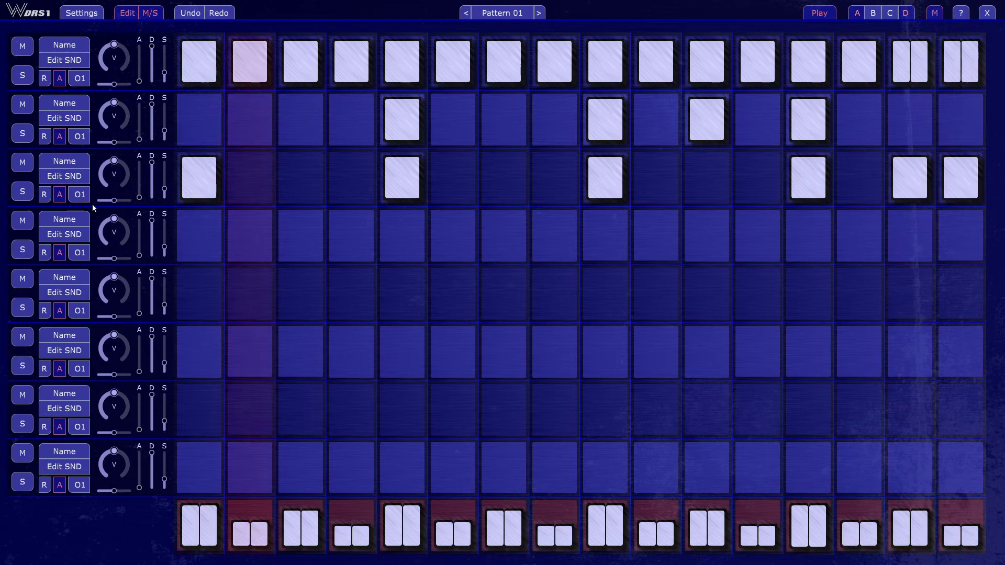
# - Add Dirge.WusikSound as a second sound on the third track, with its Velocity Low set to 120
pyautogui.click(67, 178)
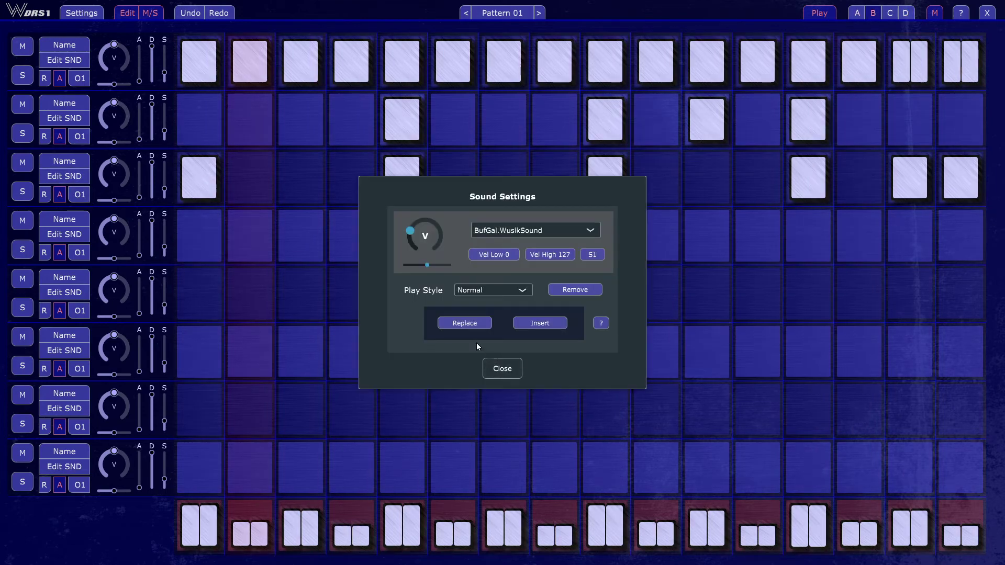
pyautogui.click(549, 322)
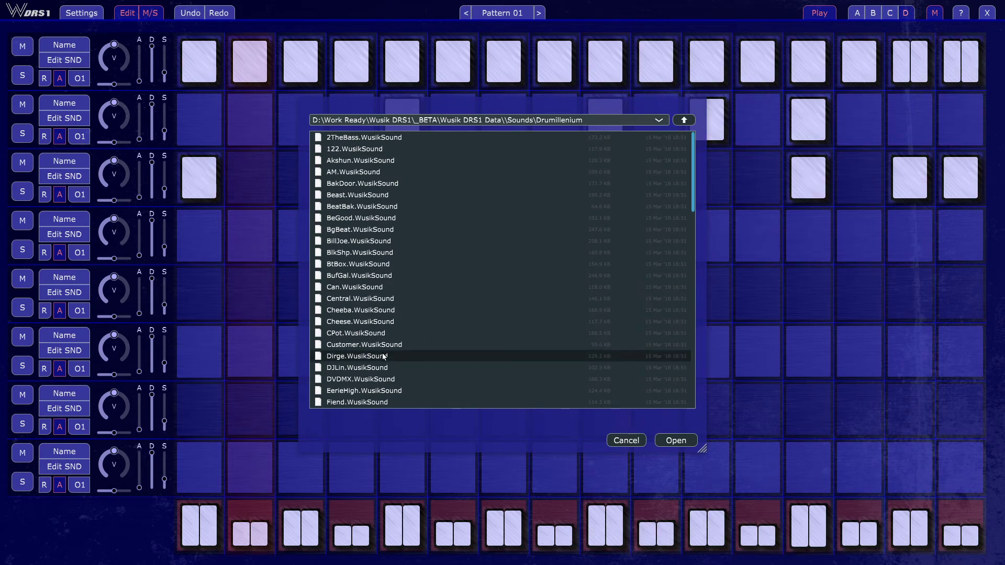
pyautogui.click(685, 441)
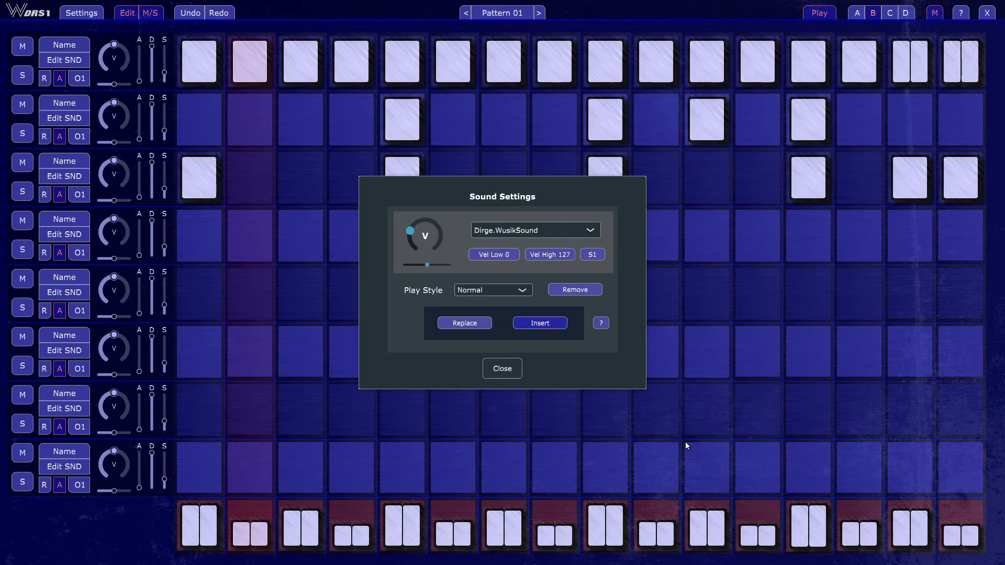
pyautogui.click(490, 253)
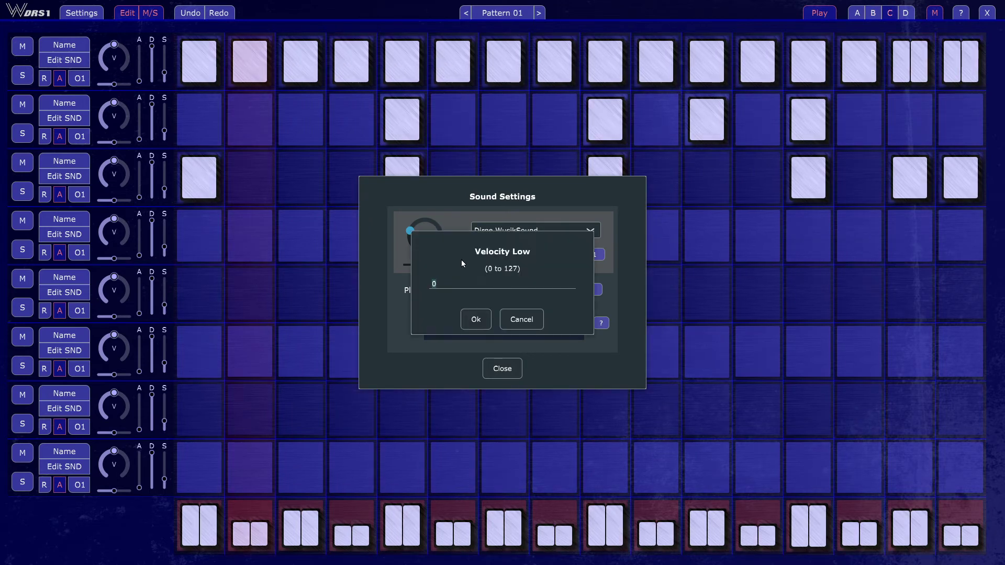
pyautogui.write('120')
pyautogui.press('Return')
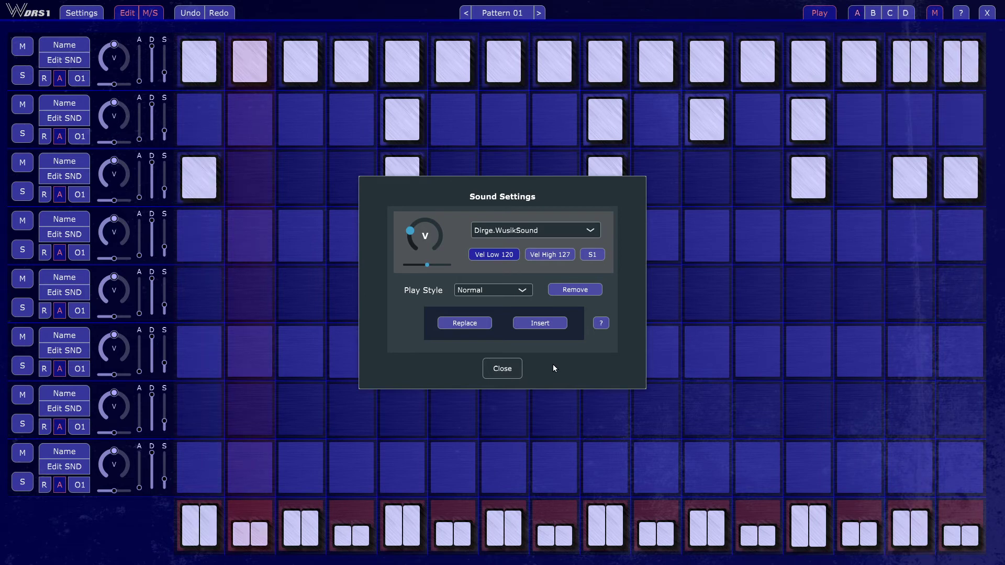
pyautogui.click(502, 369)
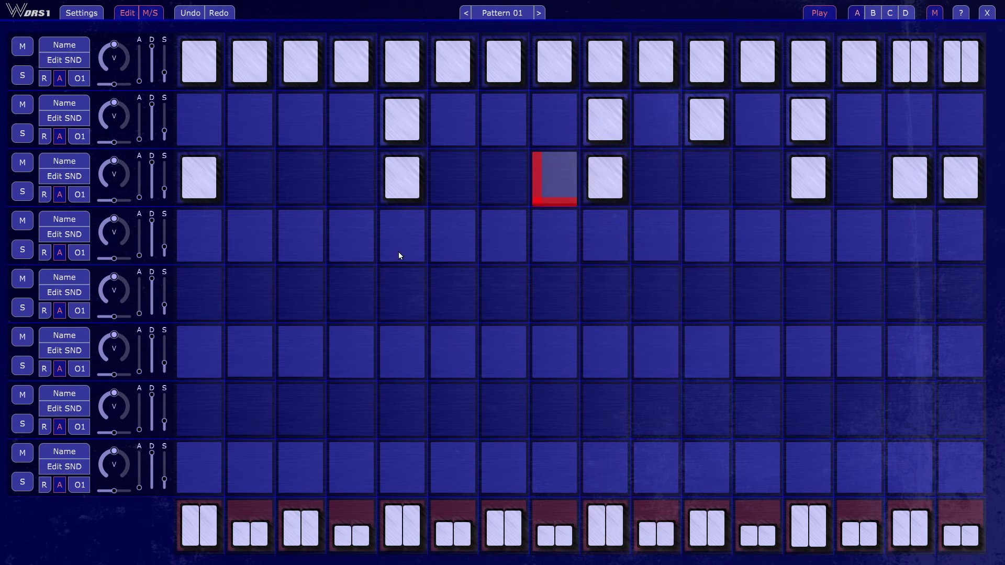
# - Solo the fourth track and activate all 16 of its steps
pyautogui.click(71, 237)
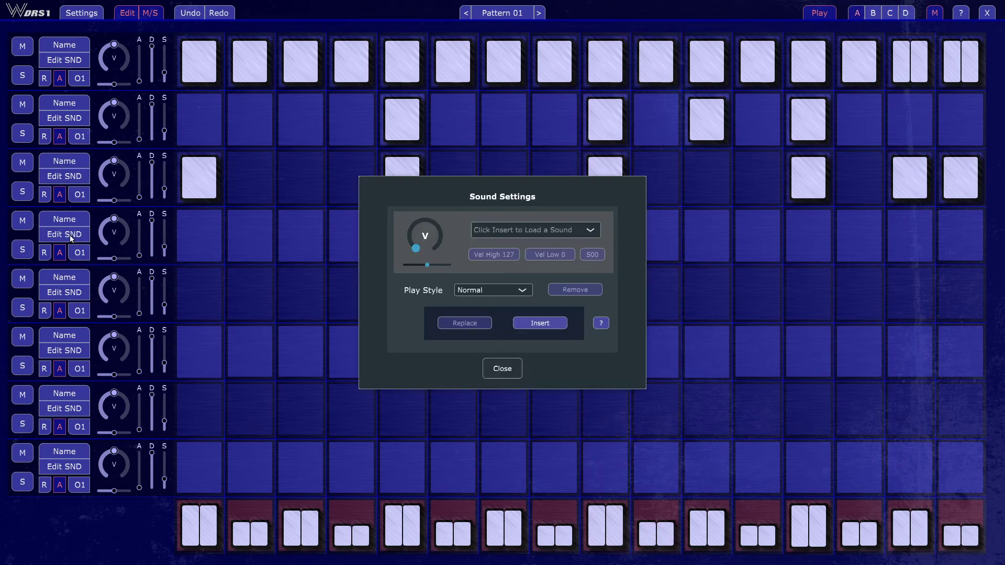
pyautogui.click(504, 370)
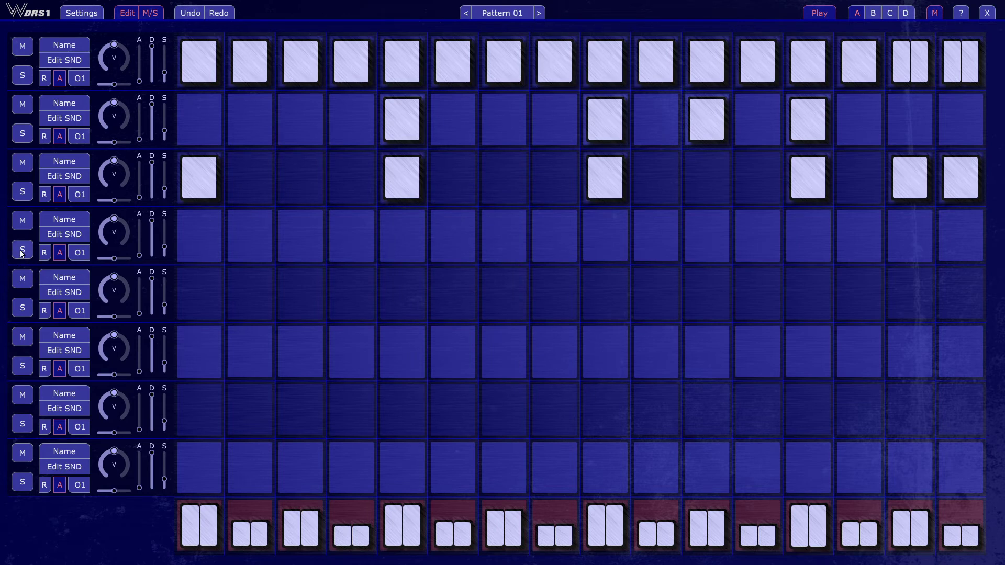
pyautogui.doubleClick(192, 241)
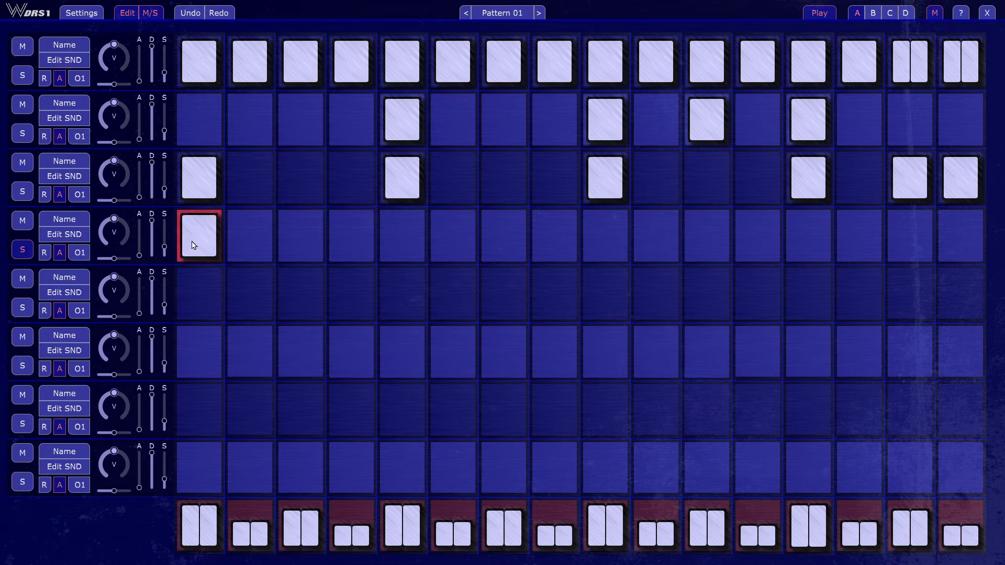
# - Start inserting a sound on the fourth track and browse to the Kit 01 Gate folder inside Borg Kits
pyautogui.click(67, 237)
pyautogui.click(535, 324)
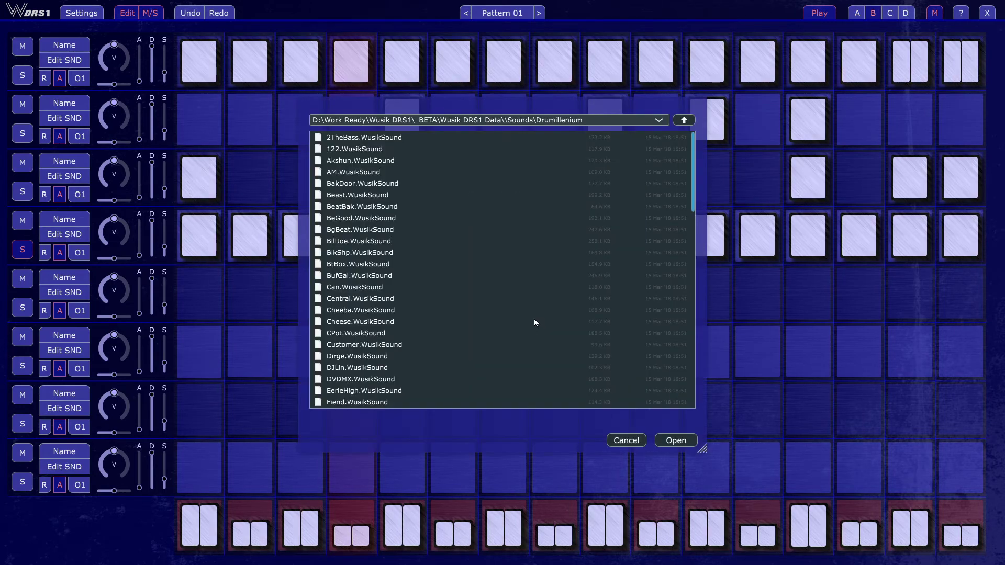
pyautogui.click(683, 121)
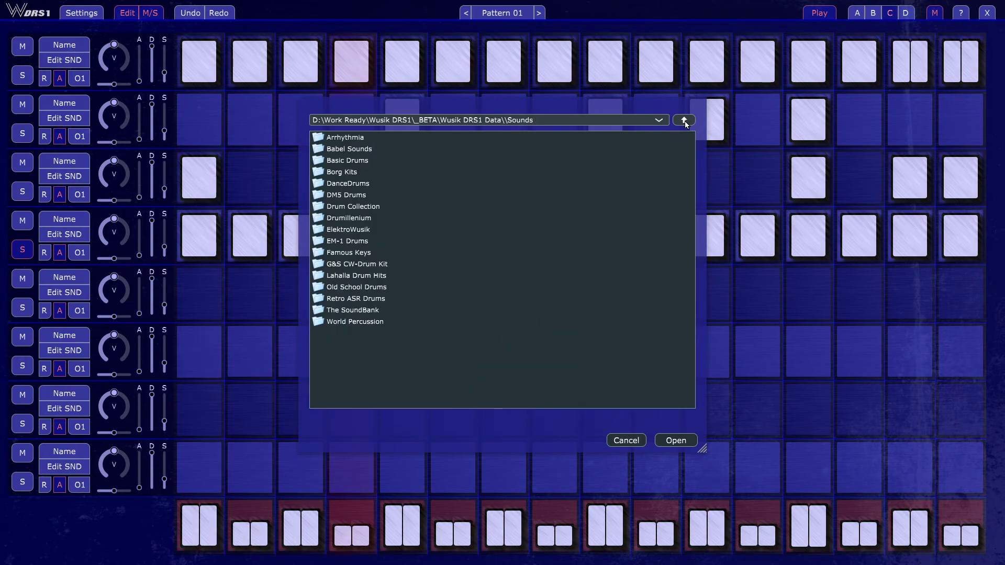
pyautogui.doubleClick(351, 172)
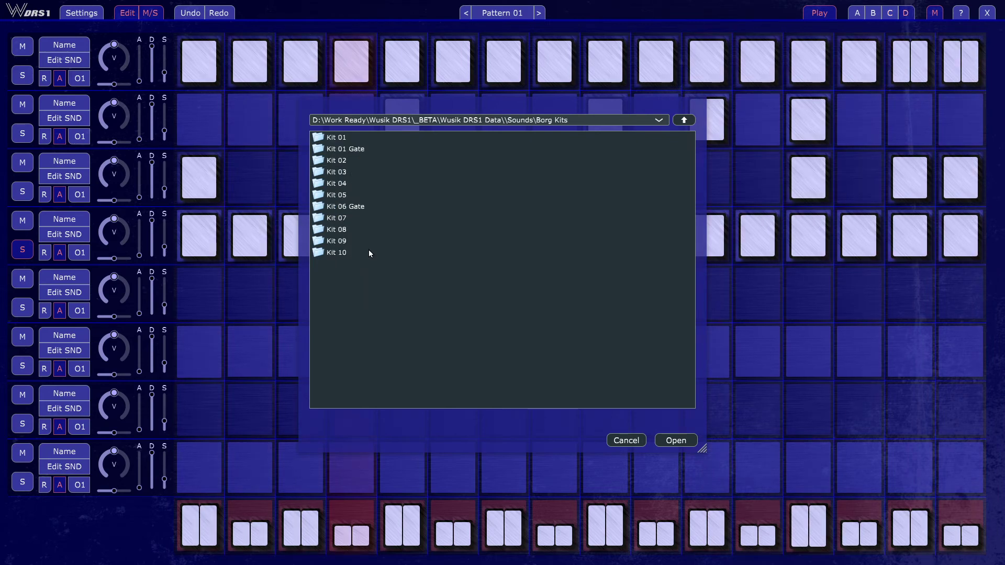
pyautogui.click(371, 151)
pyautogui.doubleClick(371, 149)
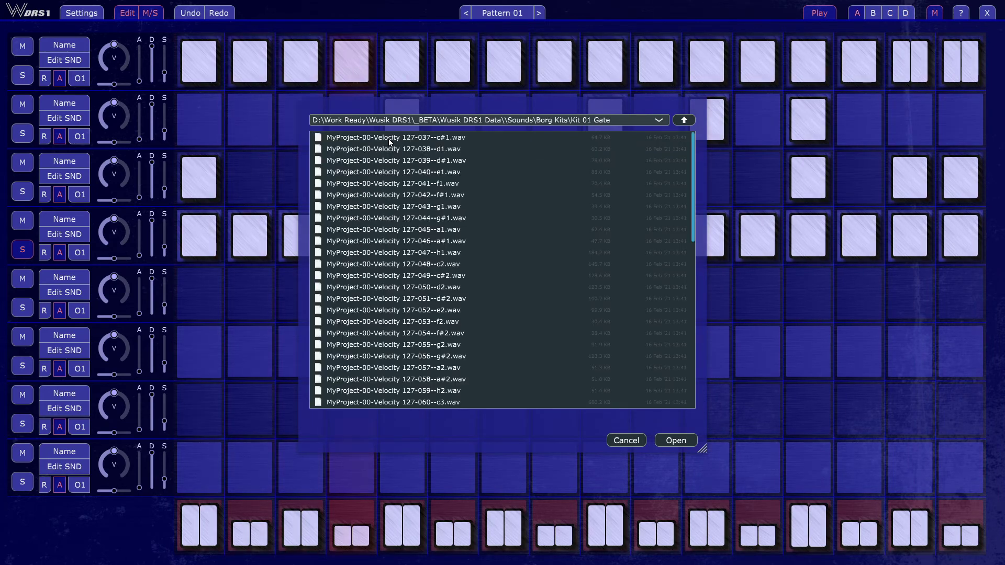
# - Audition the folder's samples and insert MyProject-00-Velocity 127-053--f2.wav as the fourth track's sound
pyautogui.press('Down')
pyautogui.press('Down')
pyautogui.press('Down')
pyautogui.press('Down')
pyautogui.press('Down')
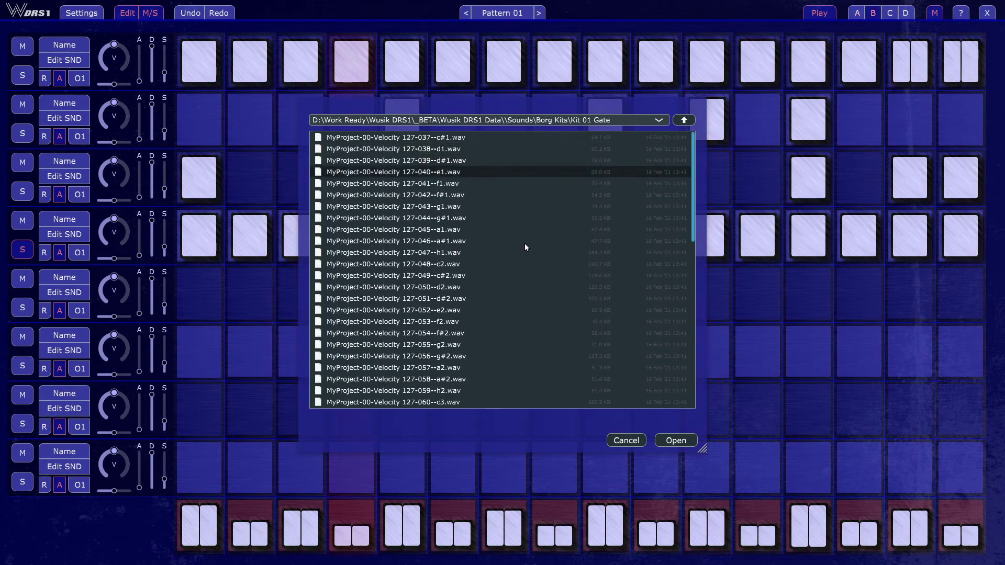
pyautogui.press('Down')
pyautogui.press('Down')
pyautogui.press('Down')
pyautogui.press('Down')
pyautogui.press('Down')
pyautogui.press('Down')
pyautogui.press('Down')
pyautogui.press('Down')
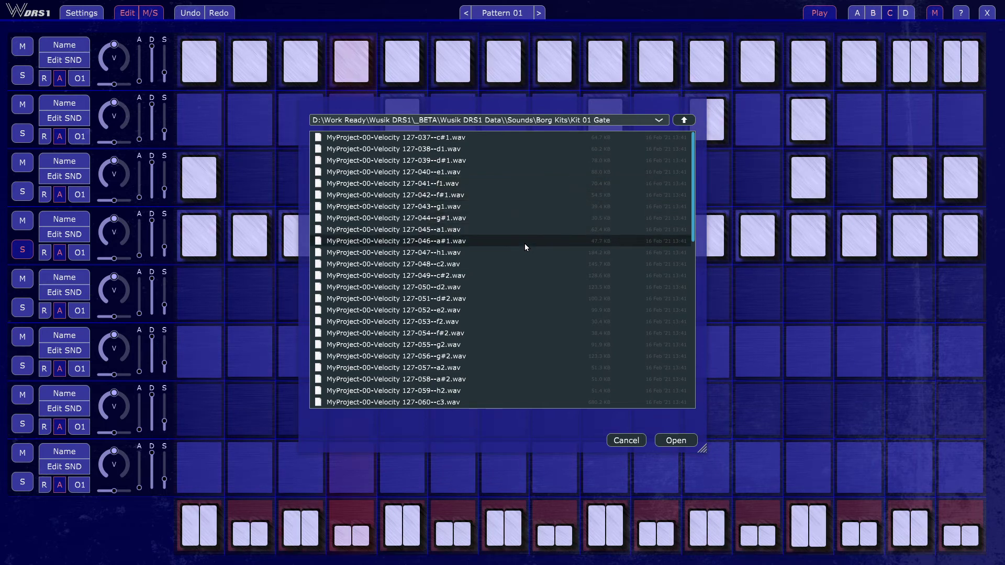
pyautogui.press('Down')
pyautogui.press('Down')
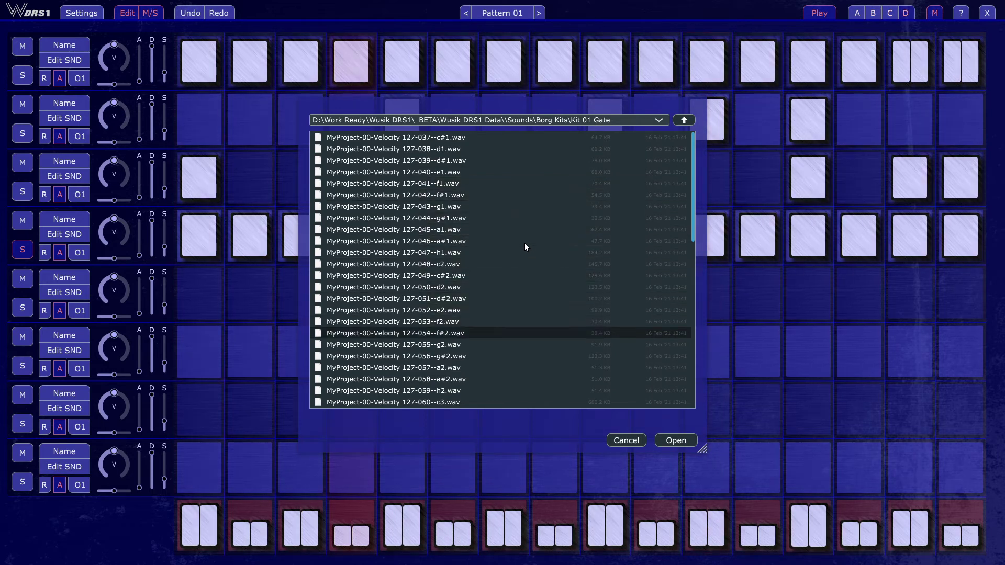
pyautogui.press('Up')
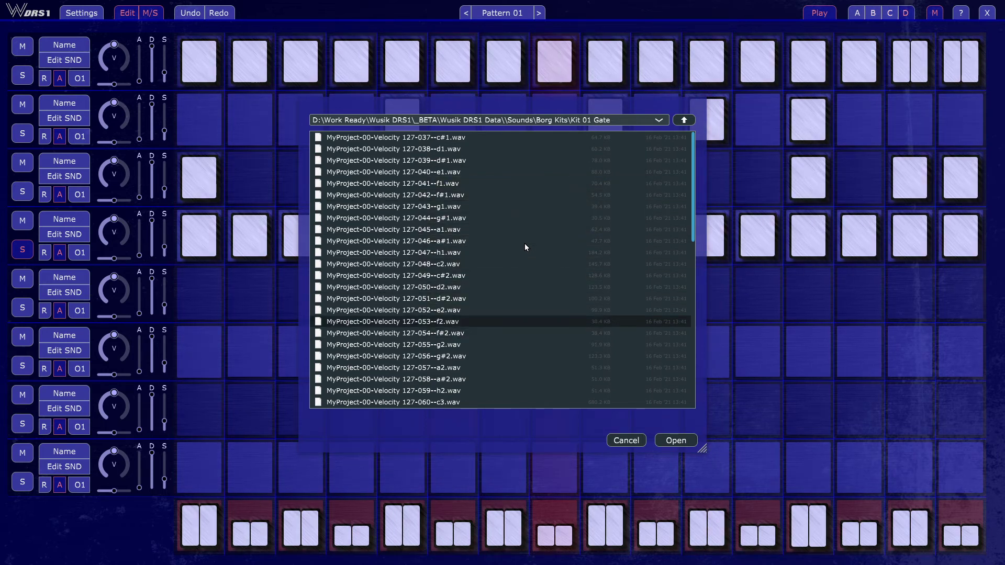
pyautogui.click(675, 440)
pyautogui.click(501, 365)
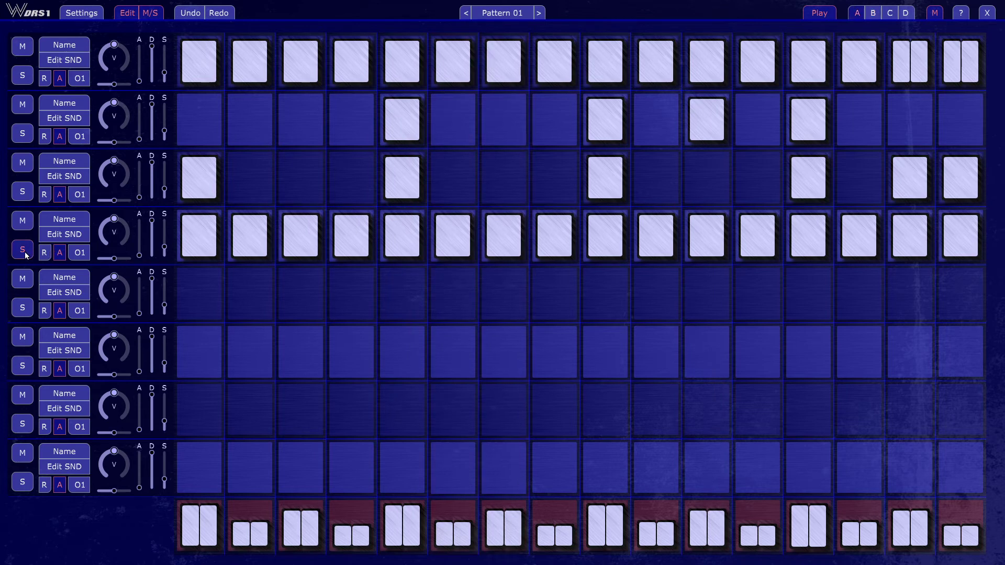
# - Pan the fourth track's existing sound left and insert a second copy of MyProject-00-Velocity 127-053--f2.wav panned right
pyautogui.click(70, 234)
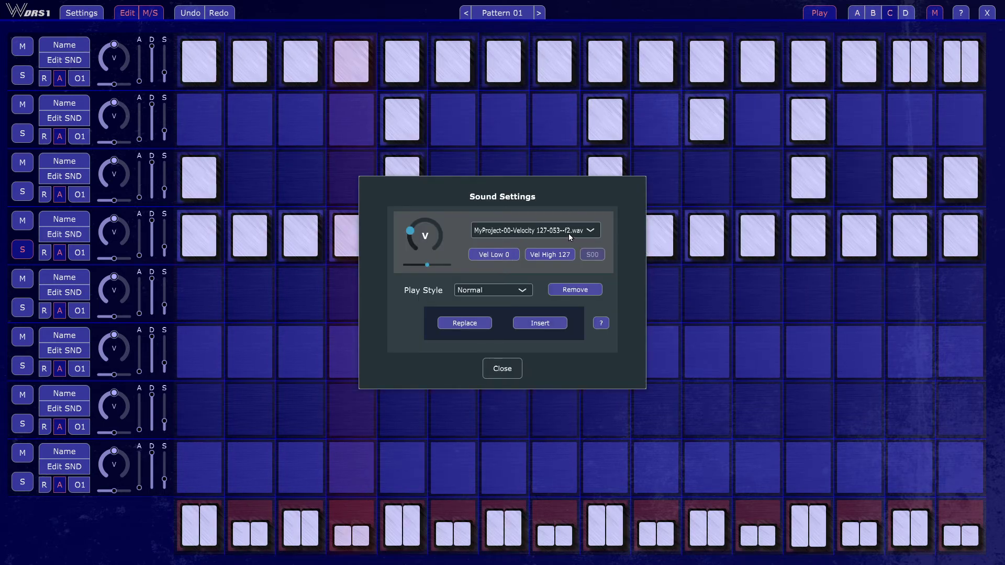
pyautogui.moveTo(428, 265); pyautogui.dragTo(411, 268)
pyautogui.click(540, 322)
pyautogui.click(450, 321)
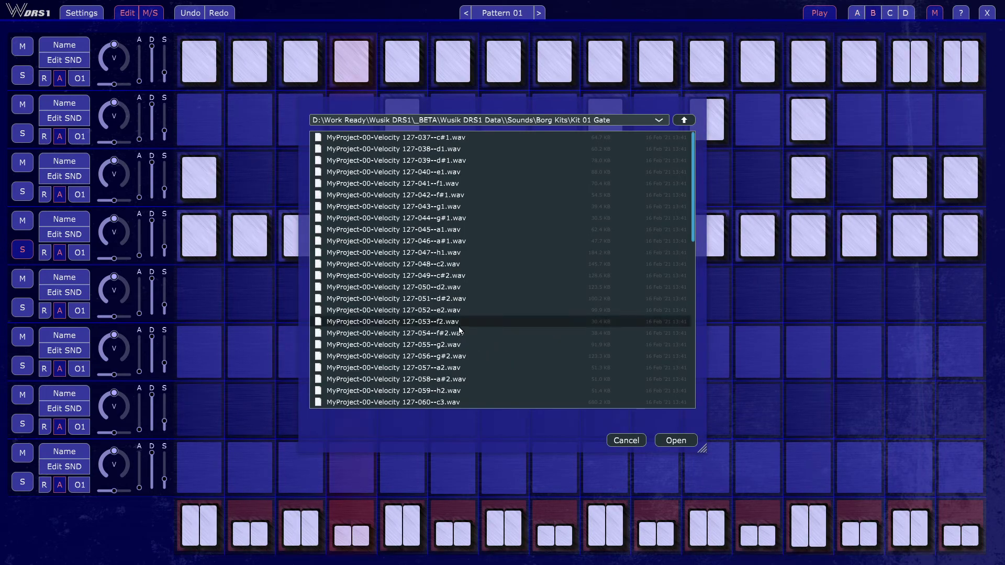
pyautogui.doubleClick(450, 321)
pyautogui.moveTo(398, 239); pyautogui.dragTo(445, 264)
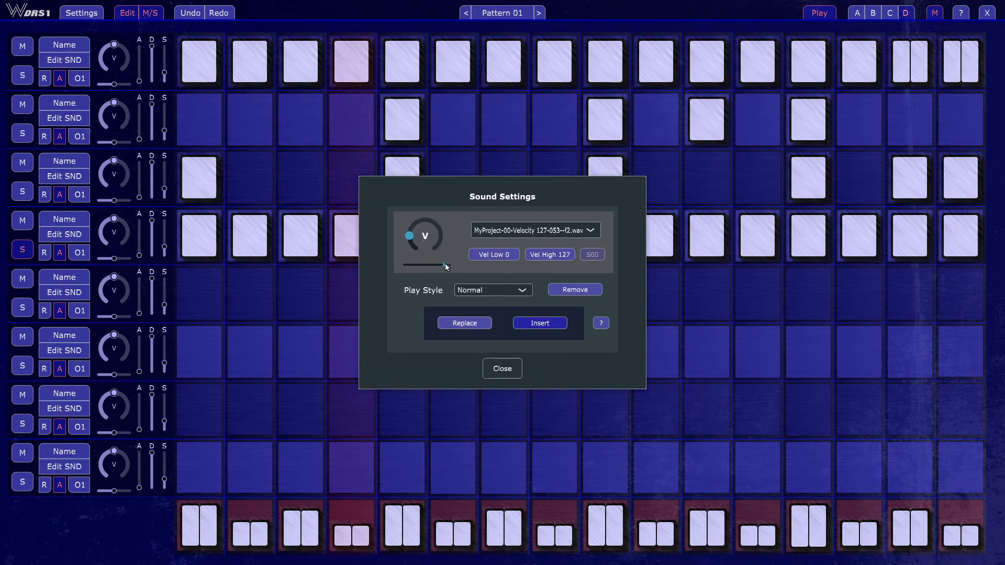
# - Set the fourth track's Play Style to Random and insert a third copy of MyProject-00-Velocity 127-053--f2.wav
pyautogui.click(510, 290)
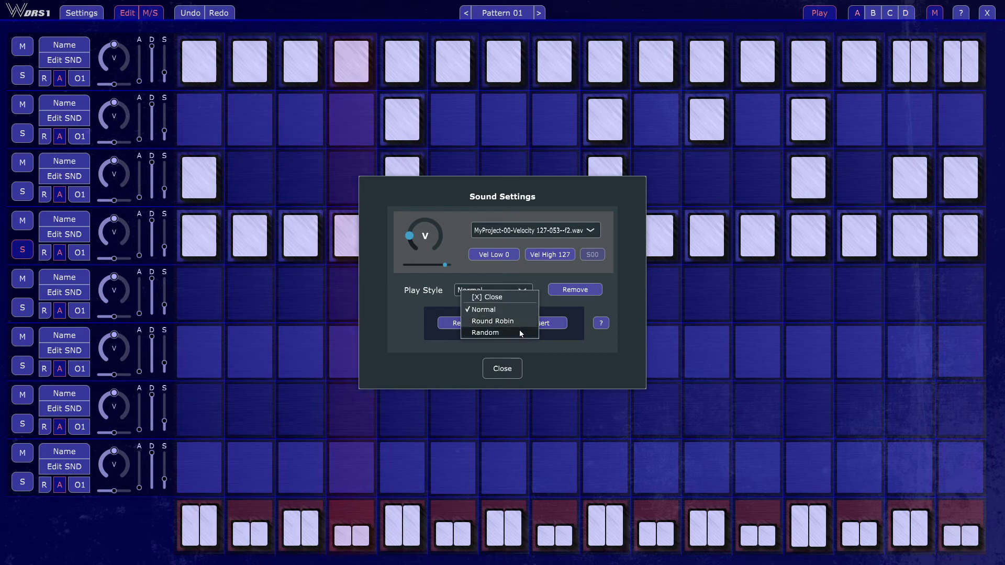
pyautogui.click(517, 332)
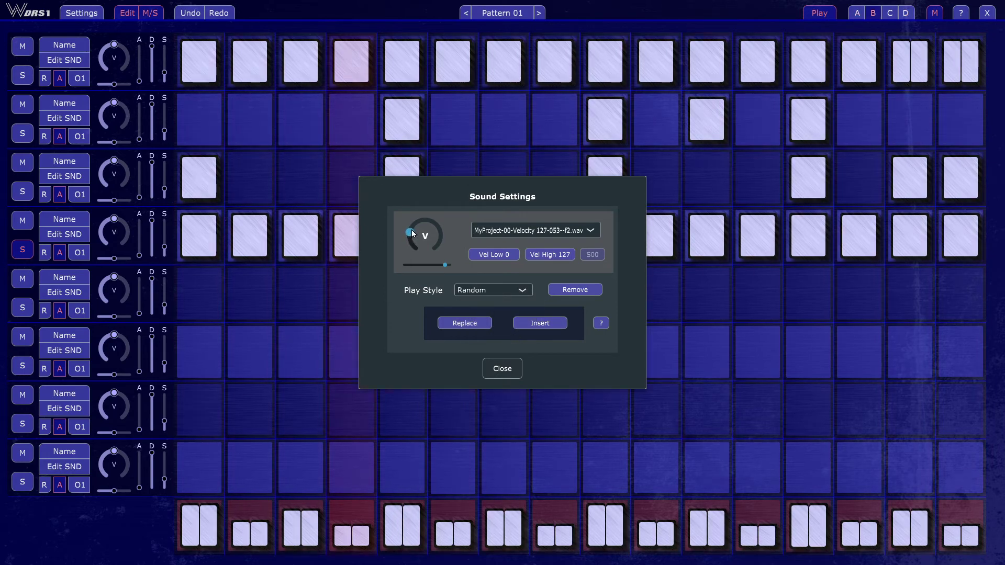
pyautogui.click(548, 324)
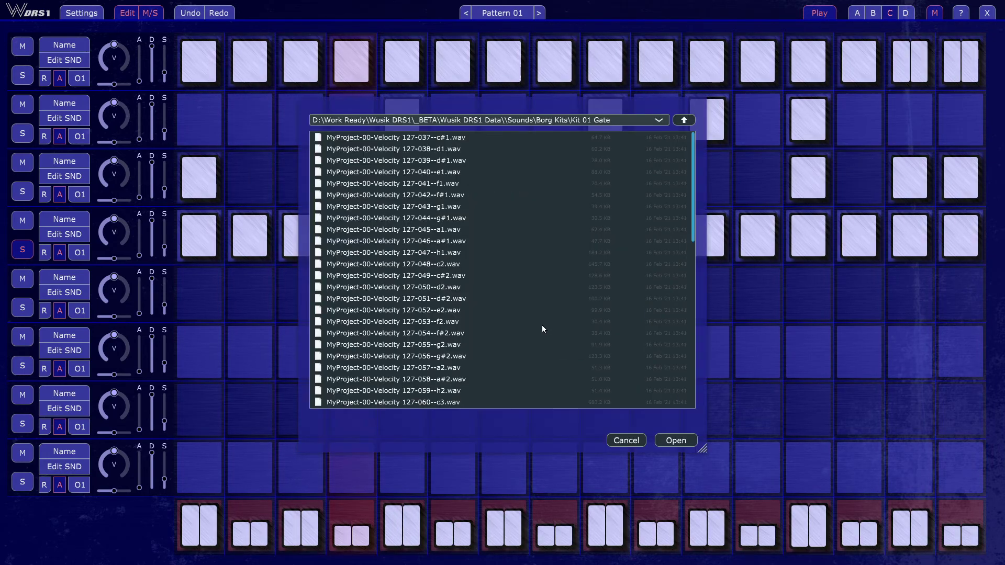
pyautogui.click(463, 321)
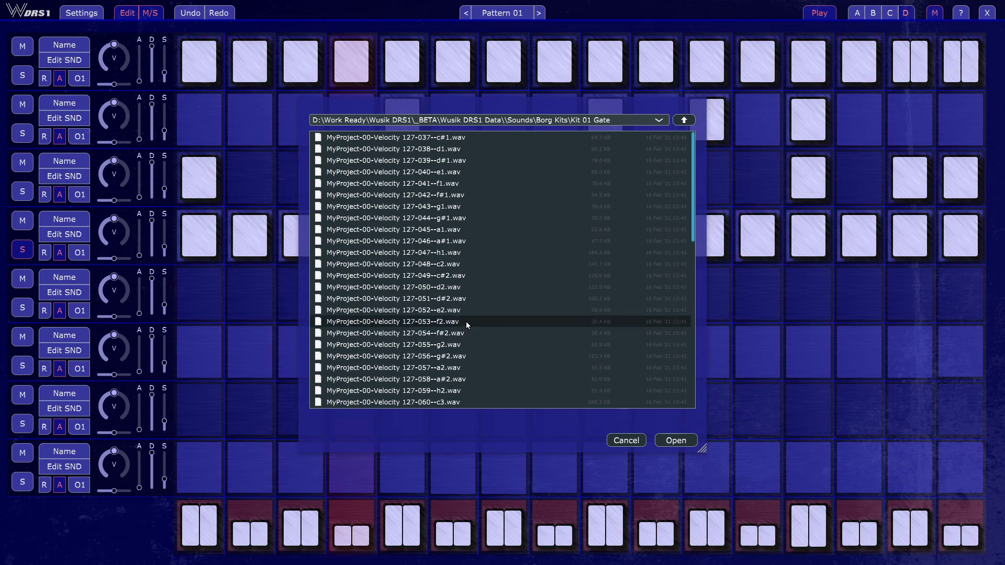
pyautogui.doubleClick(466, 321)
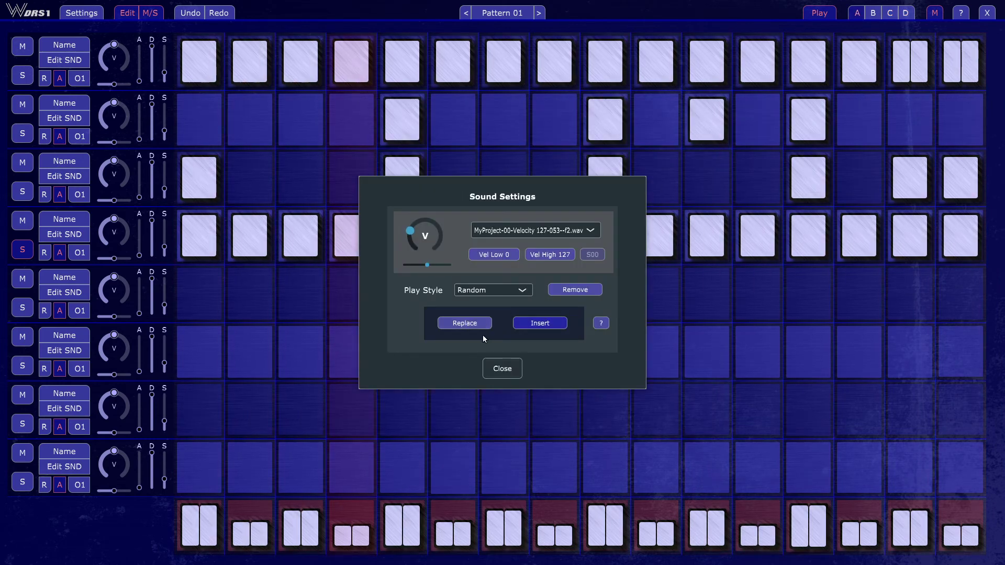
# - Insert MyProject-00-Velocity 127-054--f#2.wav and MyProject-00-Velocity 127-056--g#2.wav as further sounds on the fourth track
pyautogui.click(537, 323)
pyautogui.click(469, 333)
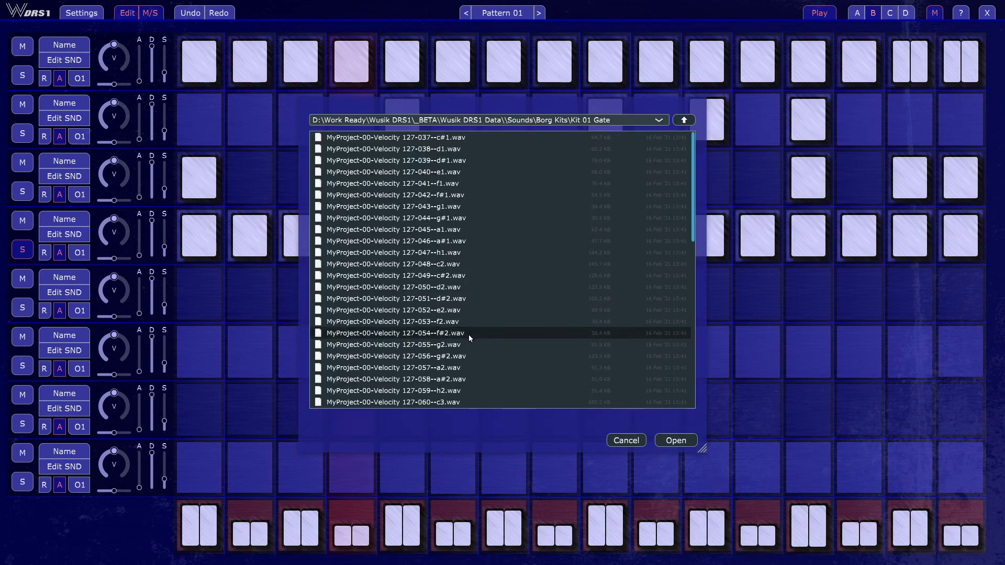
pyautogui.doubleClick(469, 333)
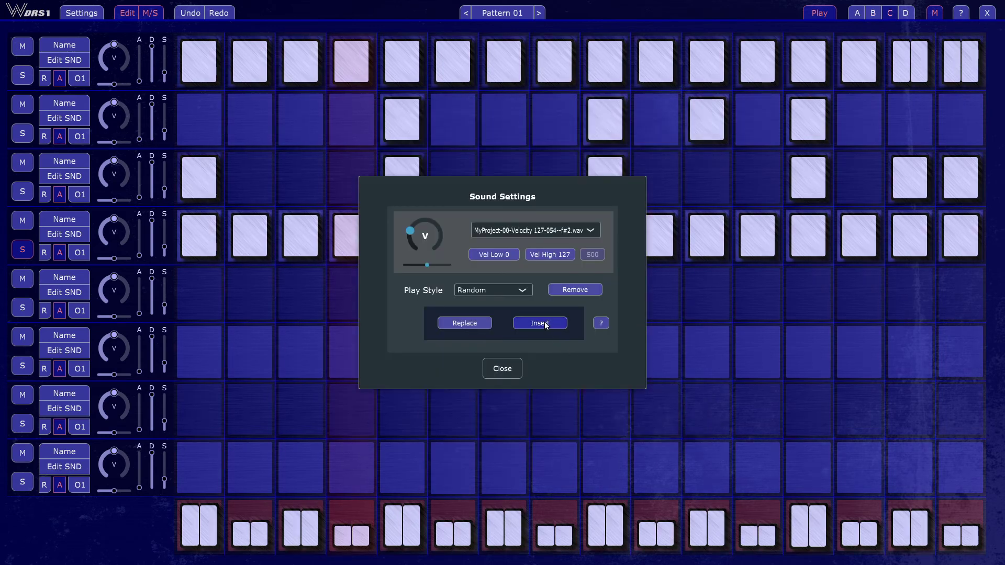
pyautogui.click(542, 326)
pyautogui.click(485, 352)
pyautogui.doubleClick(486, 352)
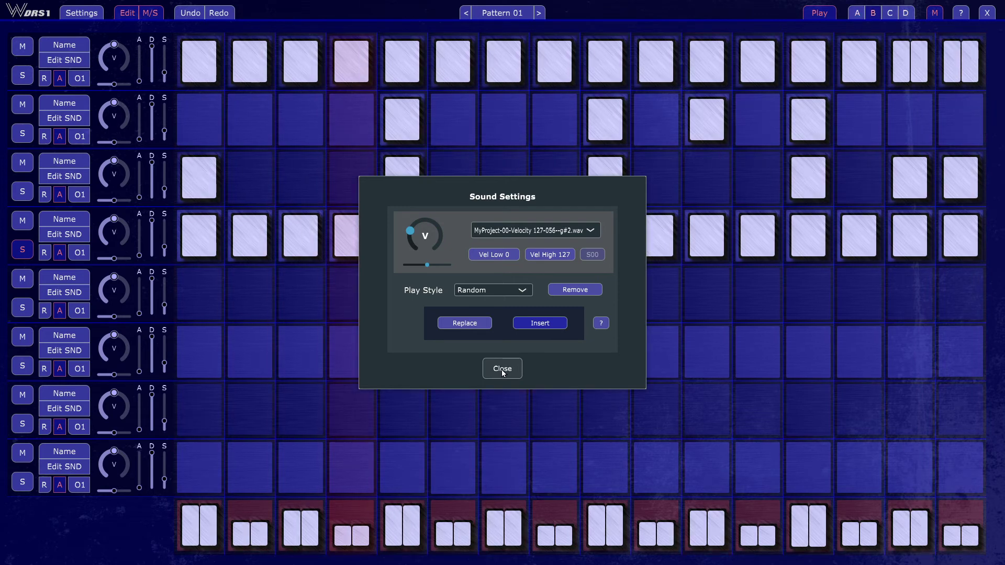
pyautogui.click(502, 368)
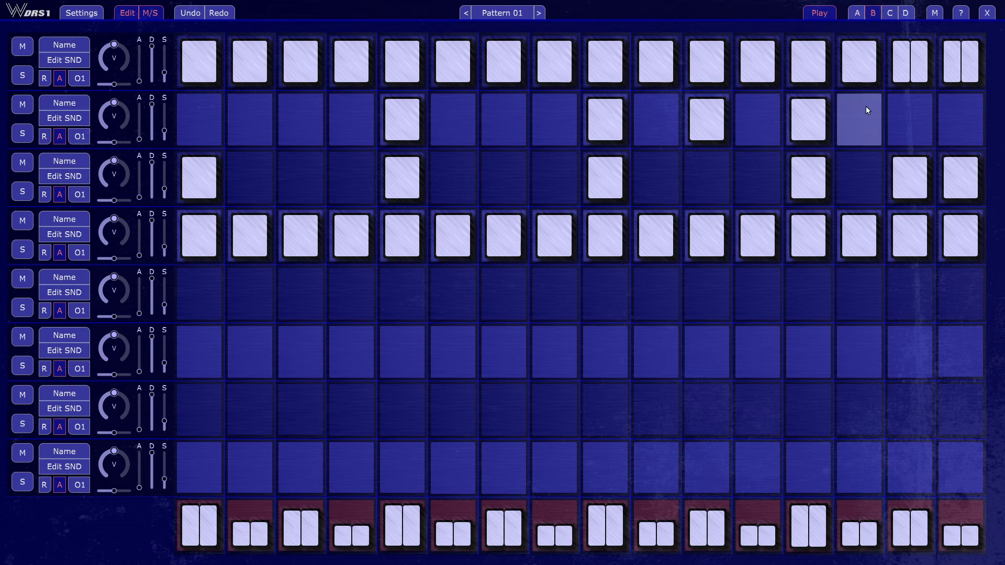
# - On variation B, activate steps 14 to 16 on the second track and 14 on the third, and split the first track's steps 13 and 14
pyautogui.moveTo(865, 110)
pyautogui.mouseDown()
pyautogui.moveTo(868, 119)
pyautogui.moveTo(947, 140)
pyautogui.mouseUp()
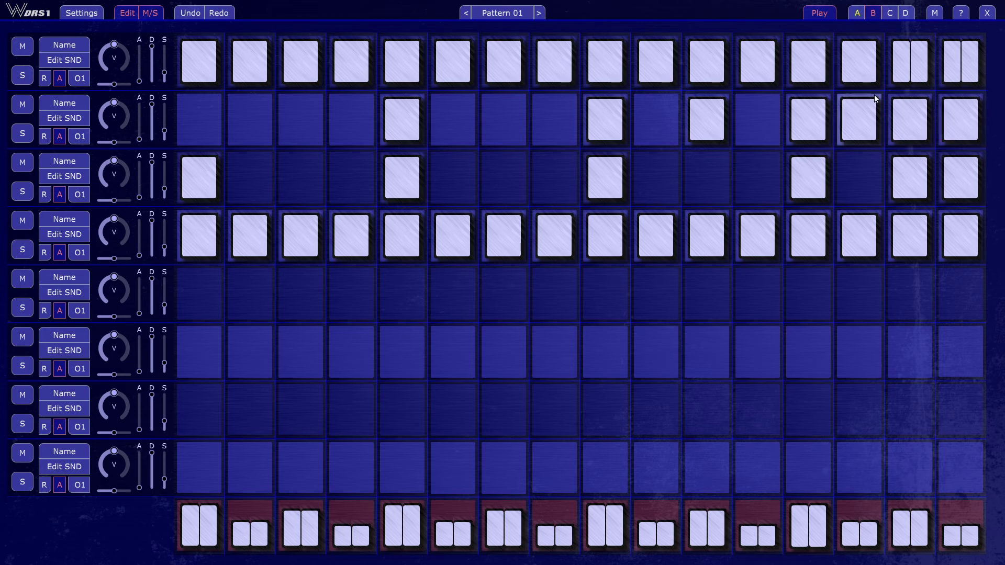
pyautogui.rightClick(861, 59)
pyautogui.rightClick(807, 64)
pyautogui.click(845, 160)
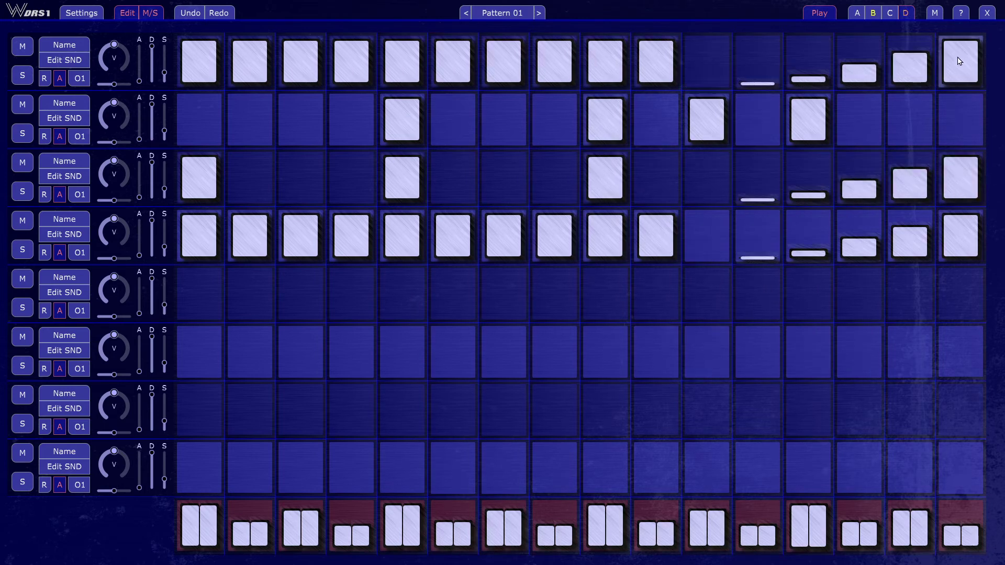
# - On variation D, split steps 13 to 16 of the second track into double hits
pyautogui.rightClick(953, 122)
pyautogui.rightClick(899, 118)
pyautogui.rightClick(849, 121)
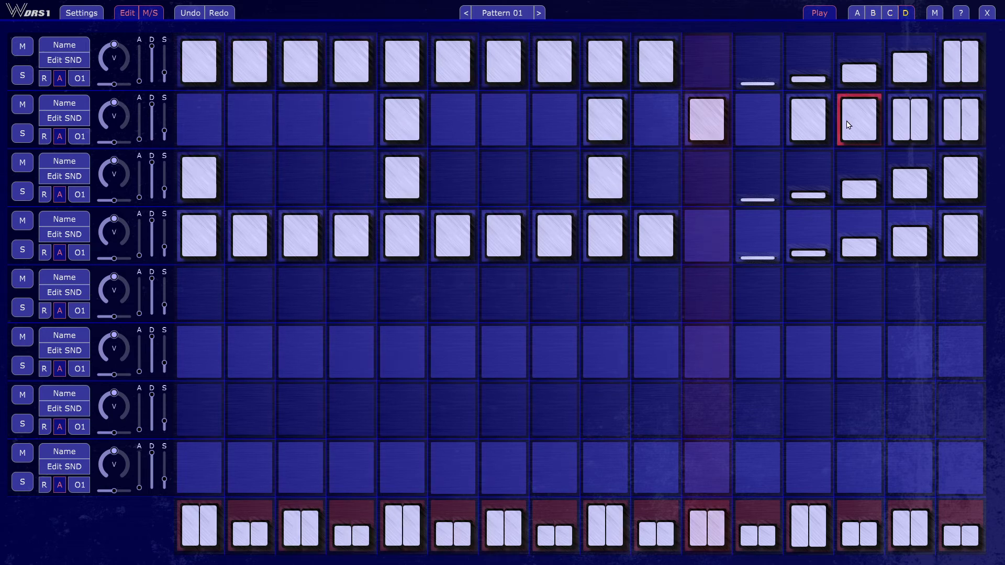
pyautogui.rightClick(811, 121)
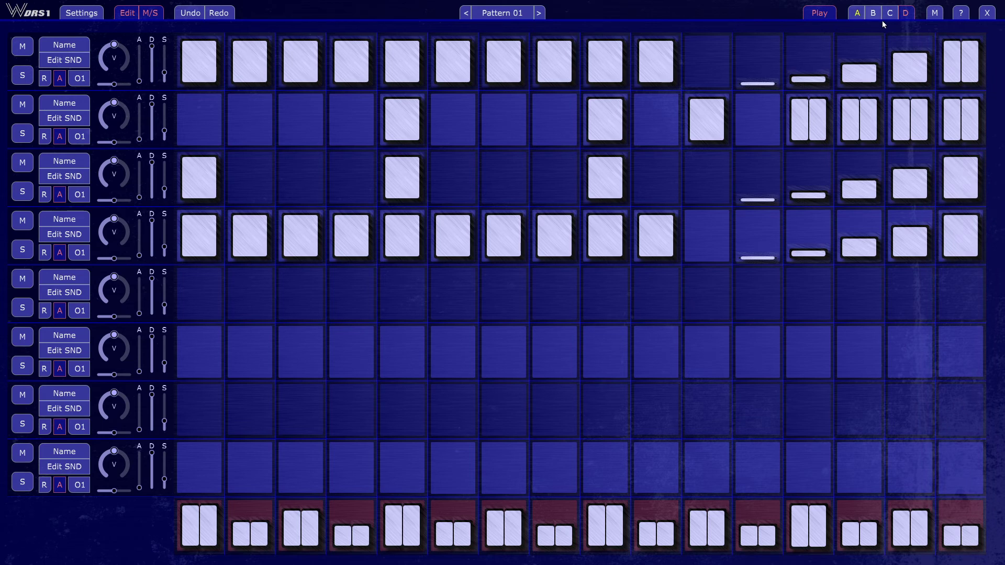
pyautogui.click(905, 14)
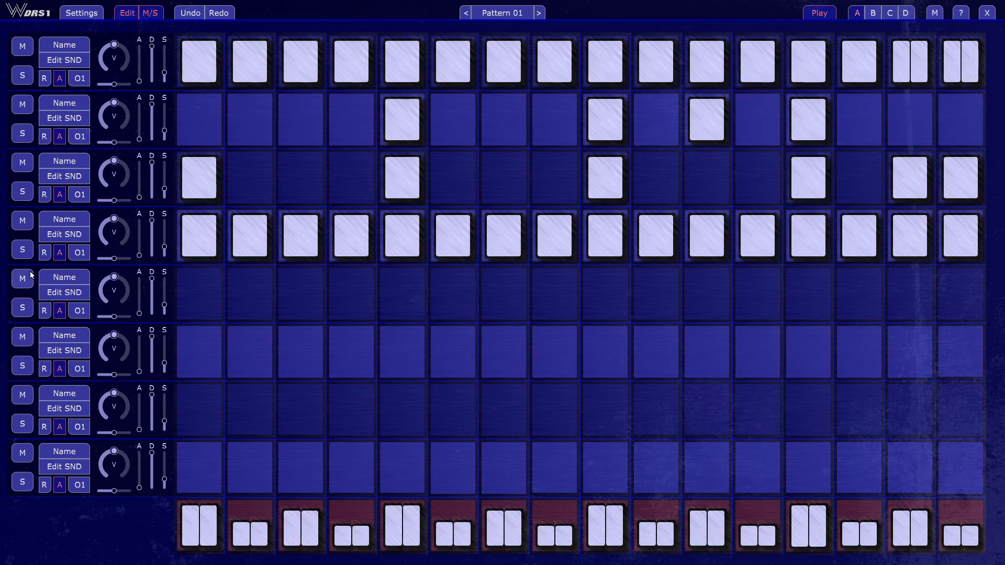
# - Solo the fifth track and activate its steps 5 and 13
pyautogui.click(26, 310)
pyautogui.click(413, 300)
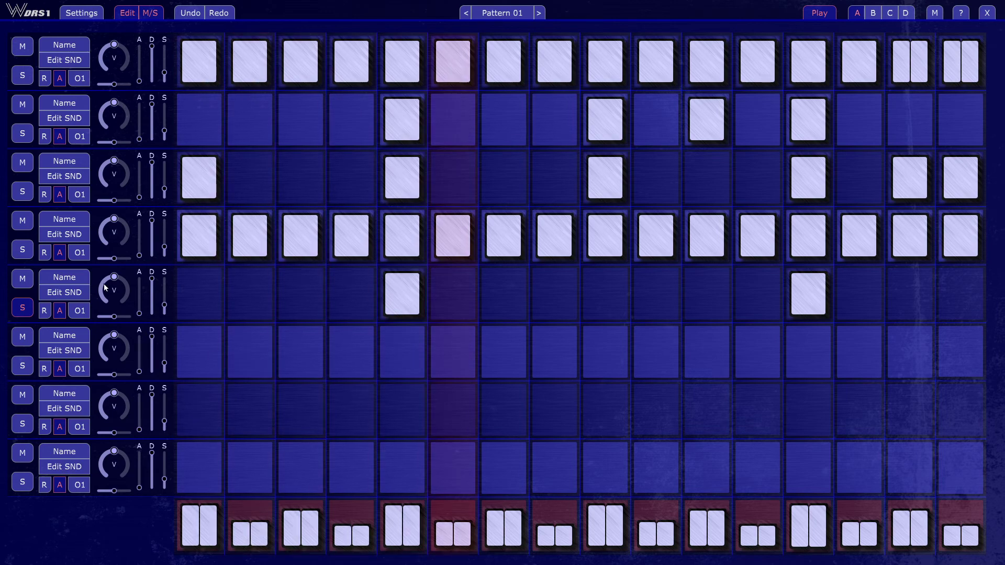
# - Insert AGO GO 2.WusikSound from the World Percussion folder as the fifth track's sound
pyautogui.click(79, 295)
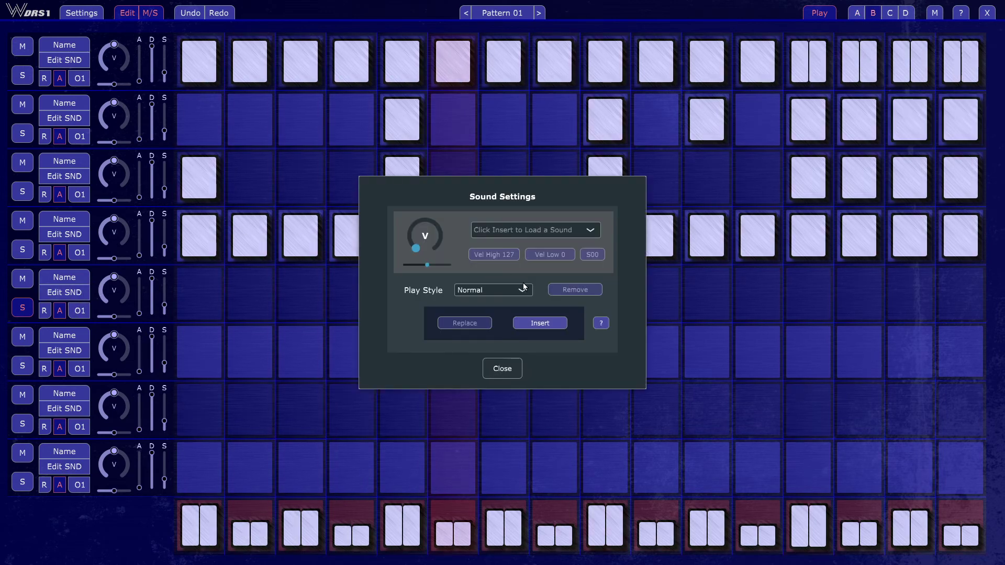
pyautogui.click(548, 324)
pyautogui.click(683, 119)
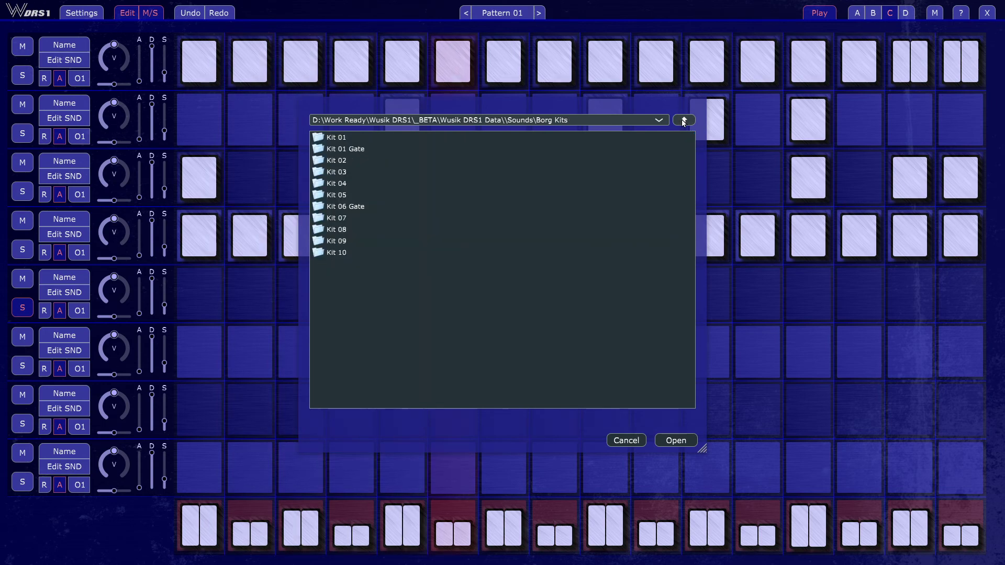
pyautogui.click(683, 120)
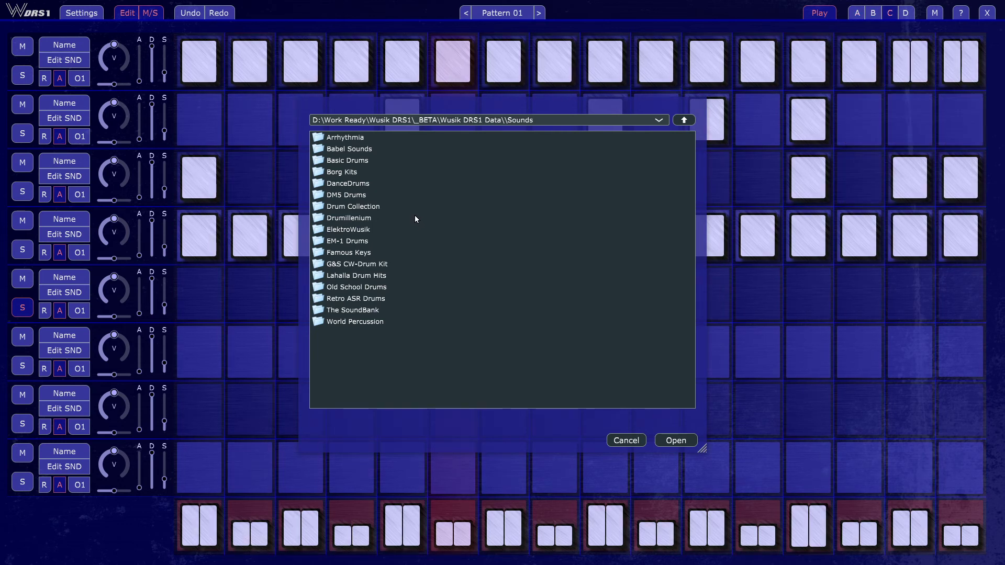
pyautogui.doubleClick(386, 159)
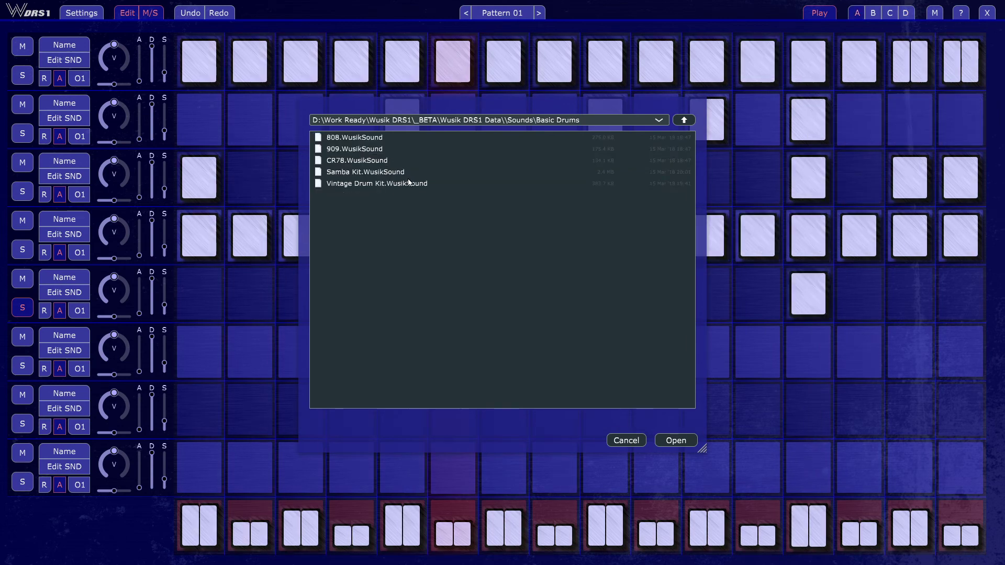
pyautogui.press('BackSpace')
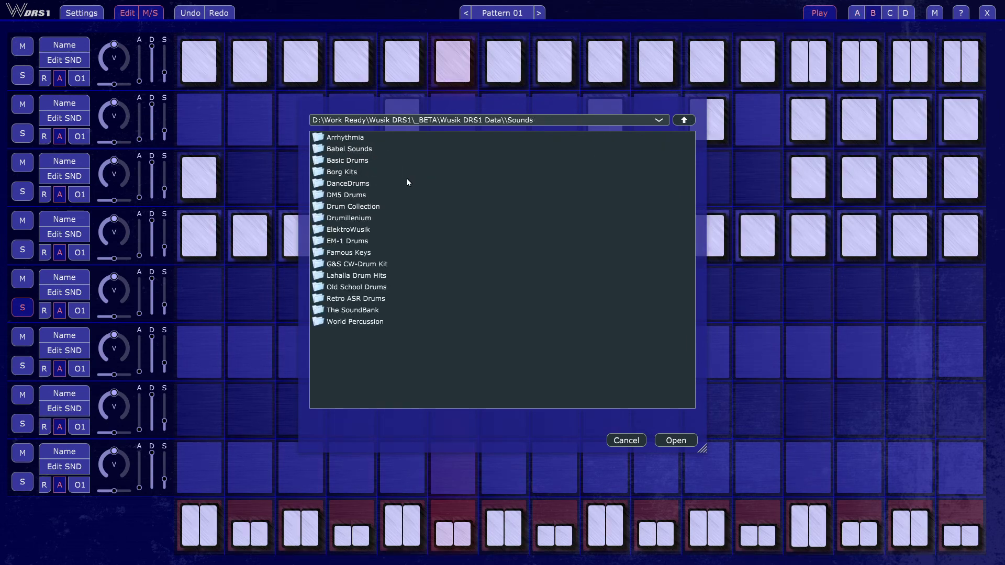
pyautogui.doubleClick(377, 321)
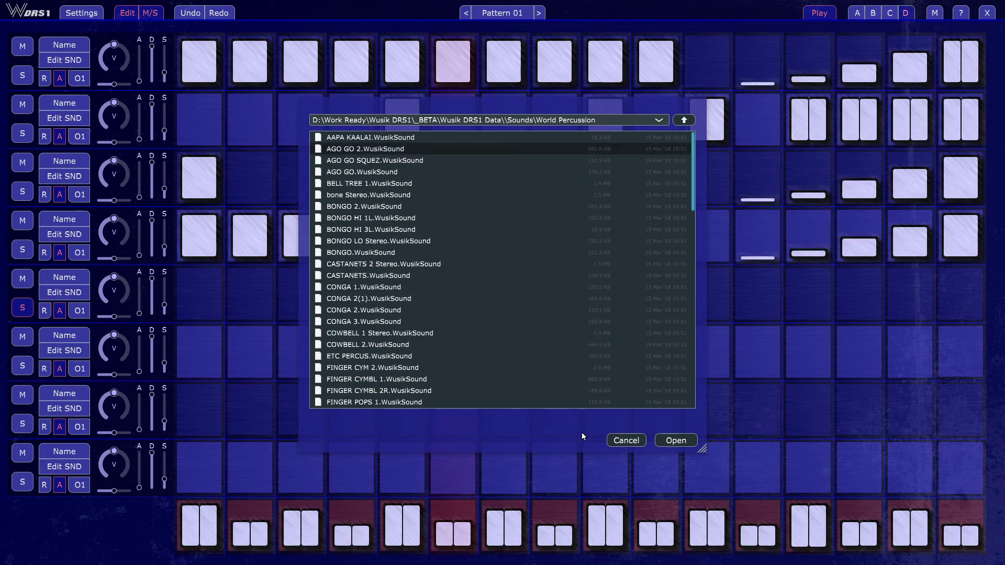
pyautogui.click(679, 440)
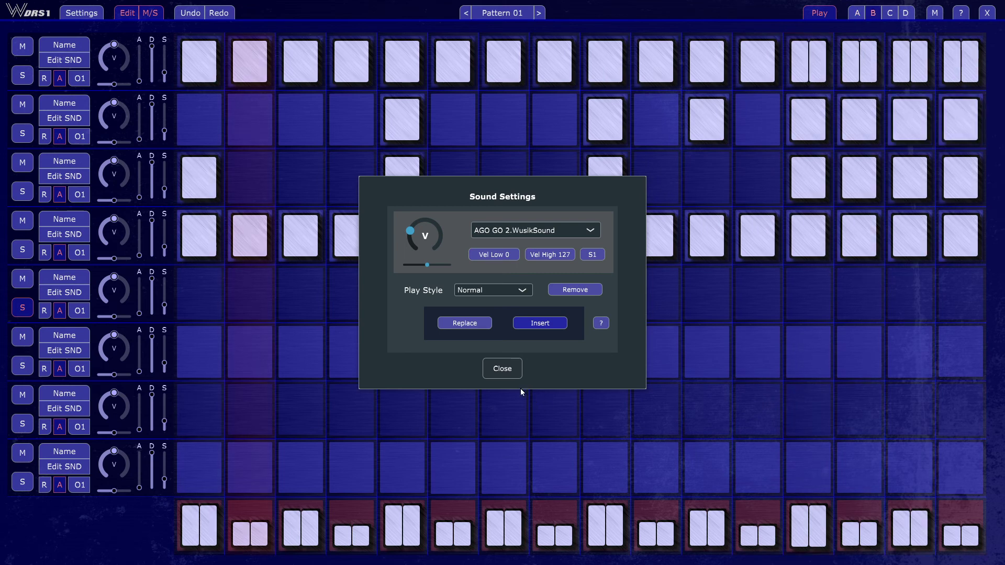
pyautogui.click(500, 369)
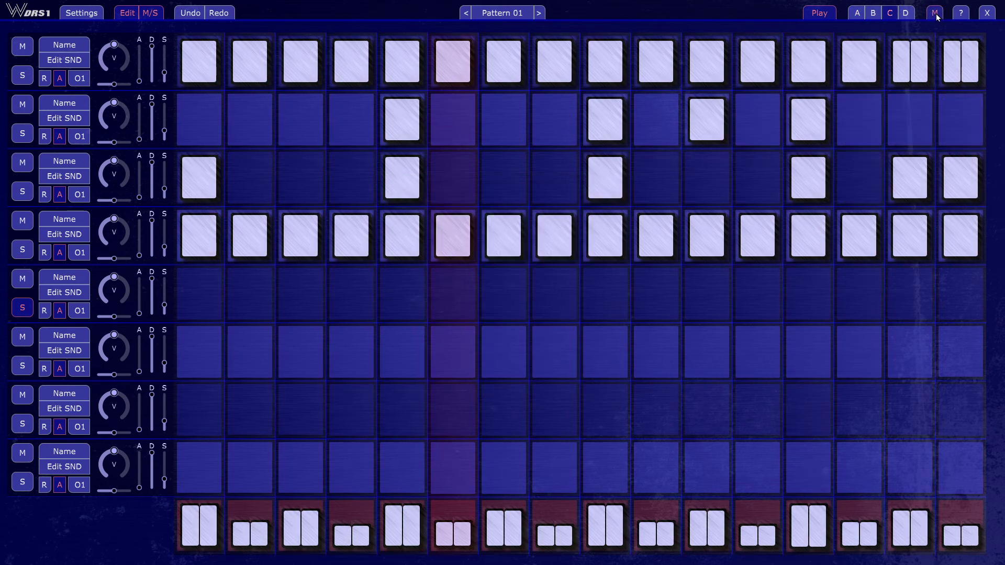
# - On variation A, try filling the fifth track from step 5 to 16, and clear all of its steps
pyautogui.click(859, 14)
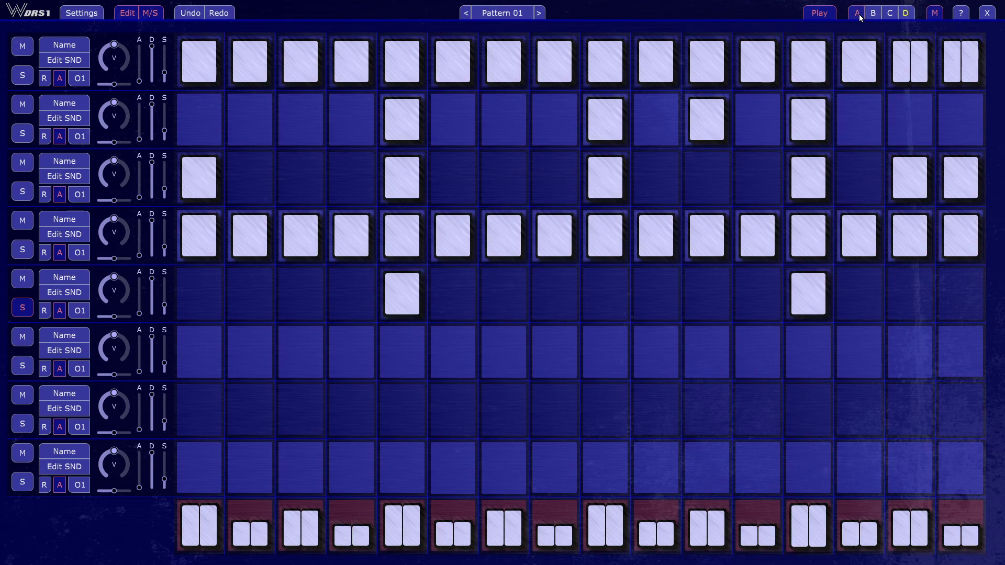
pyautogui.click(401, 300)
pyautogui.click(396, 300)
pyautogui.moveTo(396, 300); pyautogui.dragTo(729, 290)
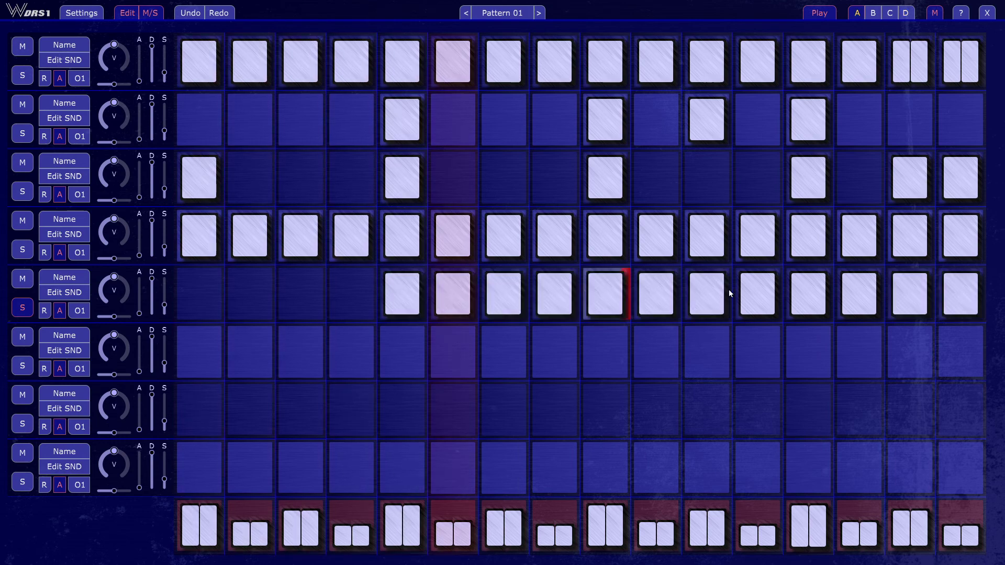
pyautogui.click(411, 302)
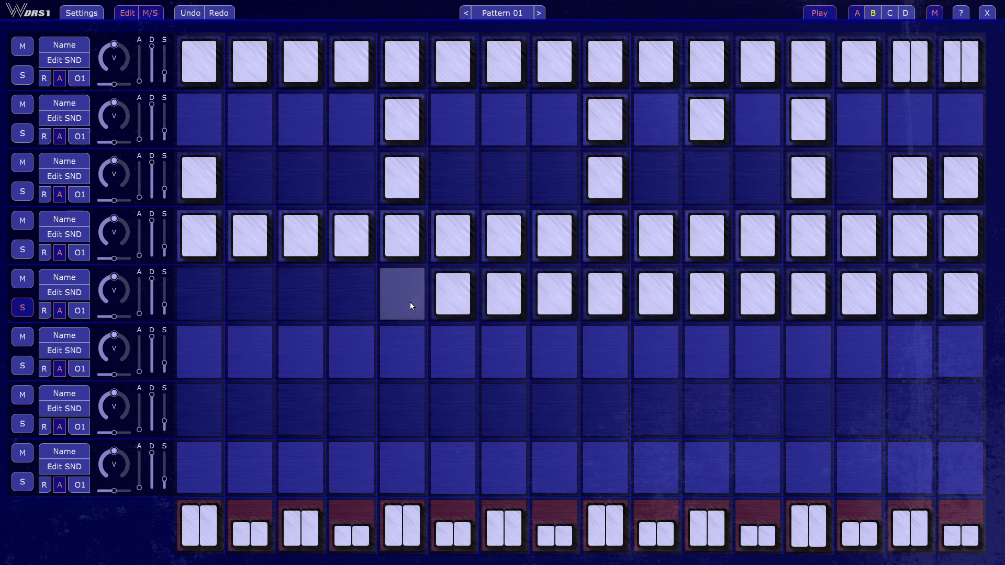
pyautogui.moveTo(410, 301)
pyautogui.mouseDown()
pyautogui.moveTo(429, 312)
pyautogui.moveTo(962, 302)
pyautogui.mouseUp()
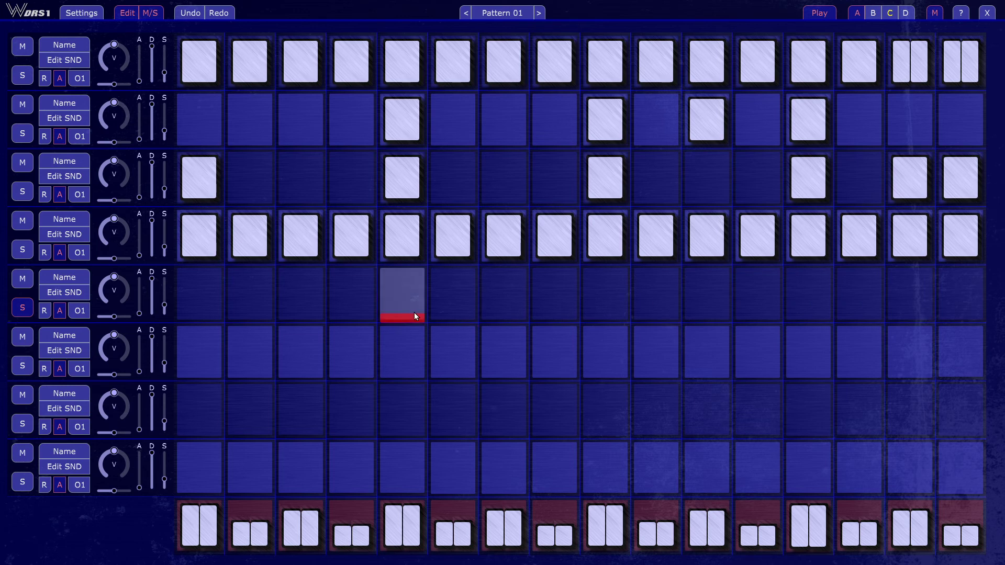
# - Activate steps 4, 6, 12 and 14 on the fifth track and lower the track's volume
pyautogui.click(360, 304)
pyautogui.click(454, 302)
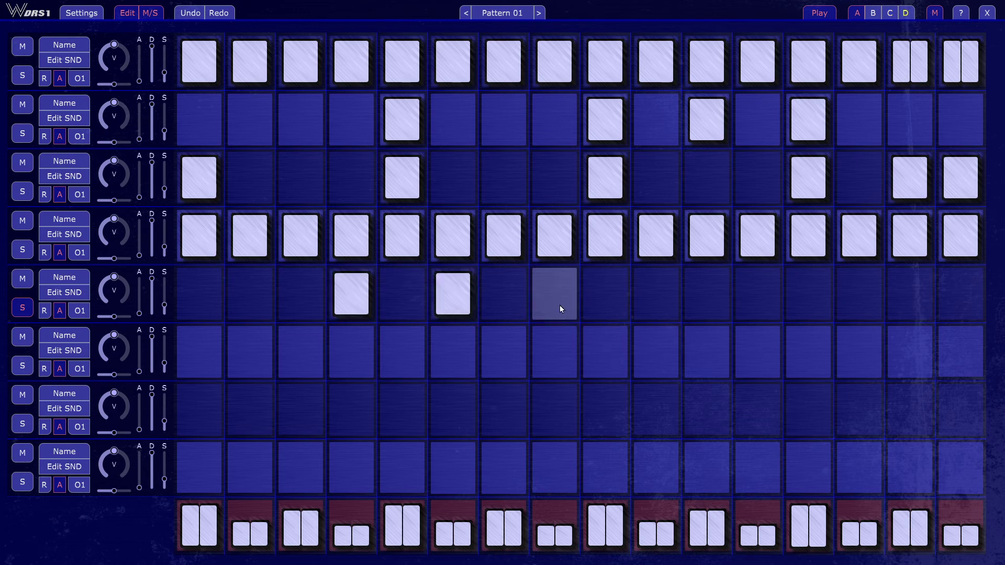
pyautogui.click(754, 298)
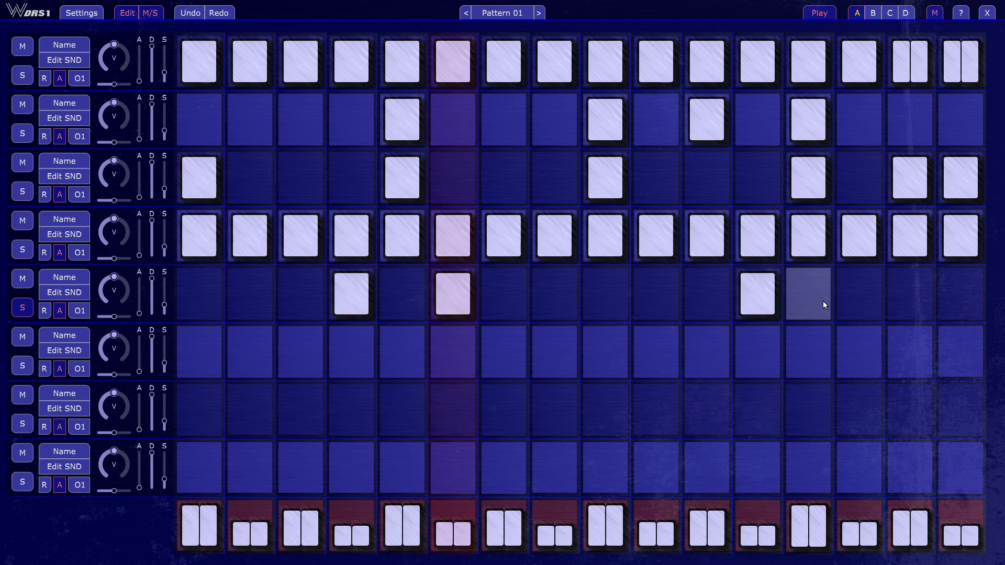
pyautogui.click(849, 294)
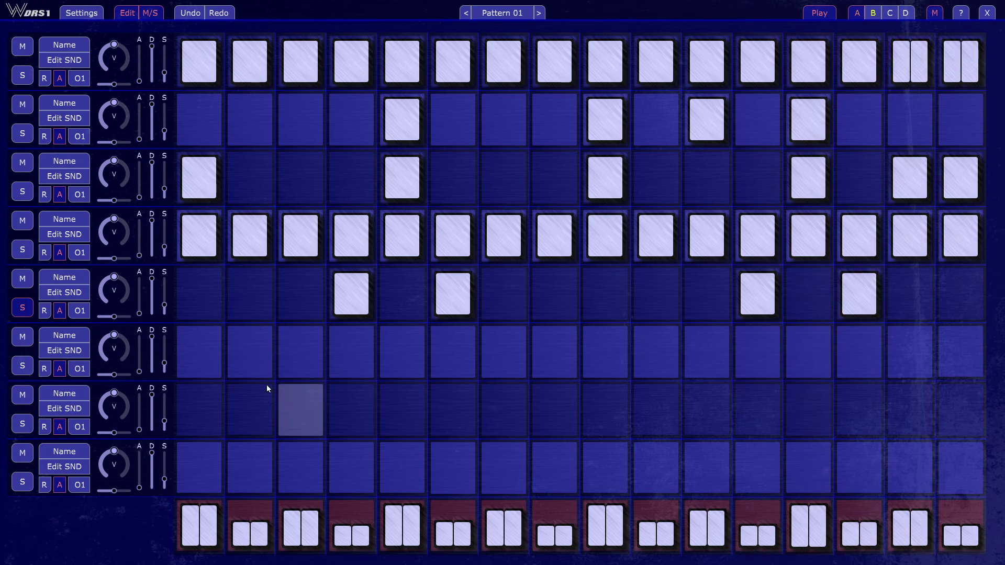
pyautogui.moveTo(119, 304); pyautogui.dragTo(111, 304)
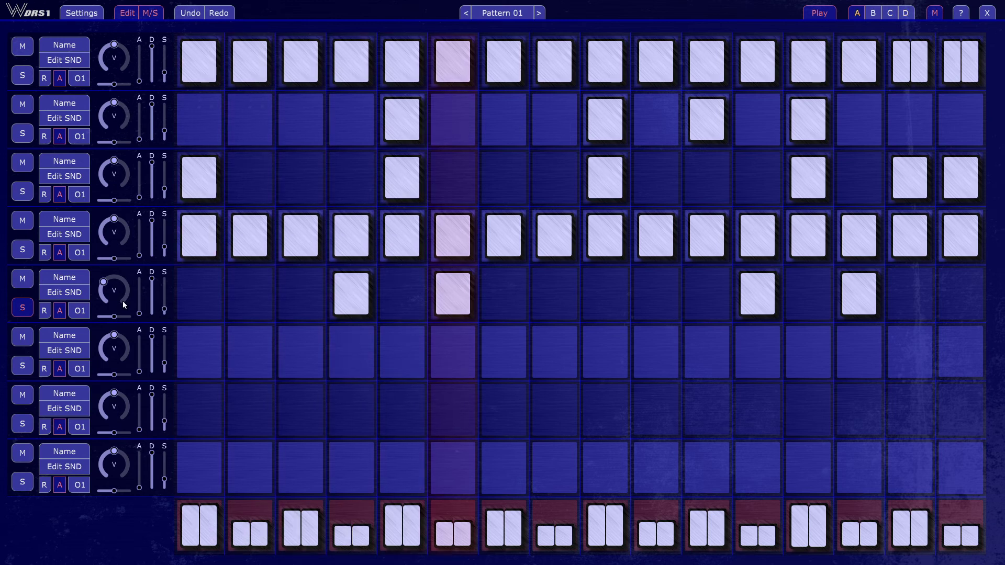
# - Turn off solo on the fifth track and activate step 1 on the sixth track
pyautogui.click(24, 309)
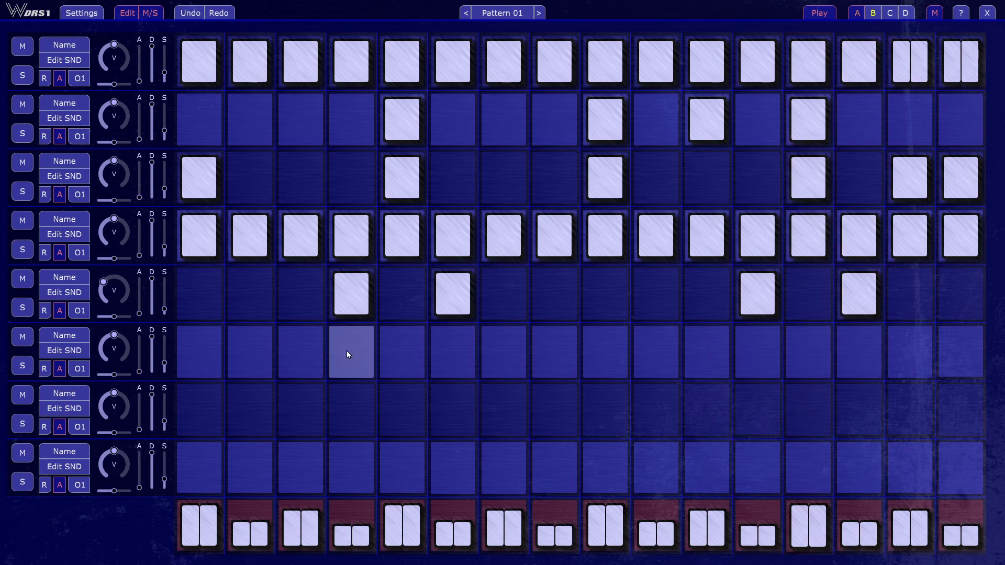
pyautogui.click(200, 354)
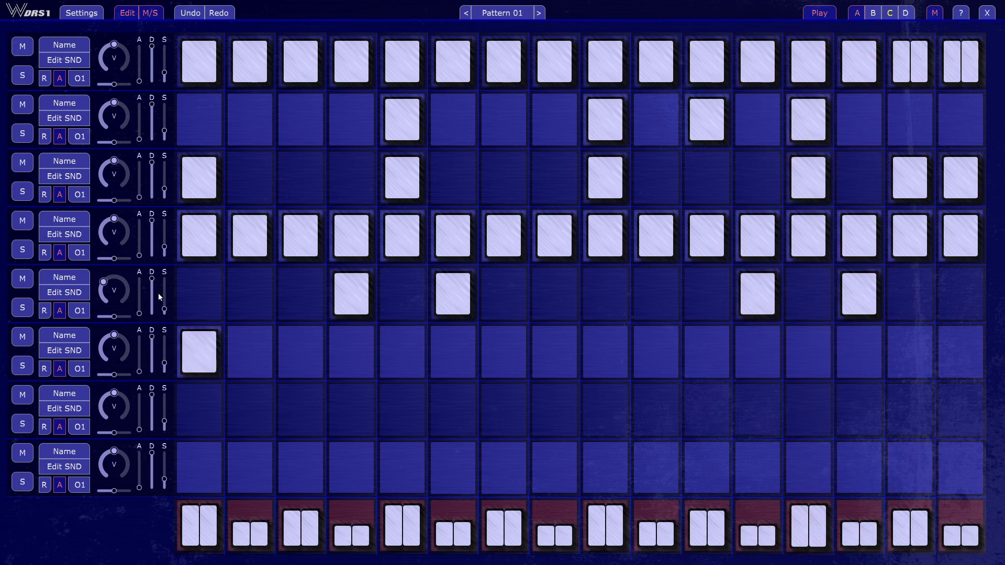
# - Start inserting a sound on the sixth track and browse to the Kit 10 folder in Borg Kits
pyautogui.click(59, 355)
pyautogui.click(543, 327)
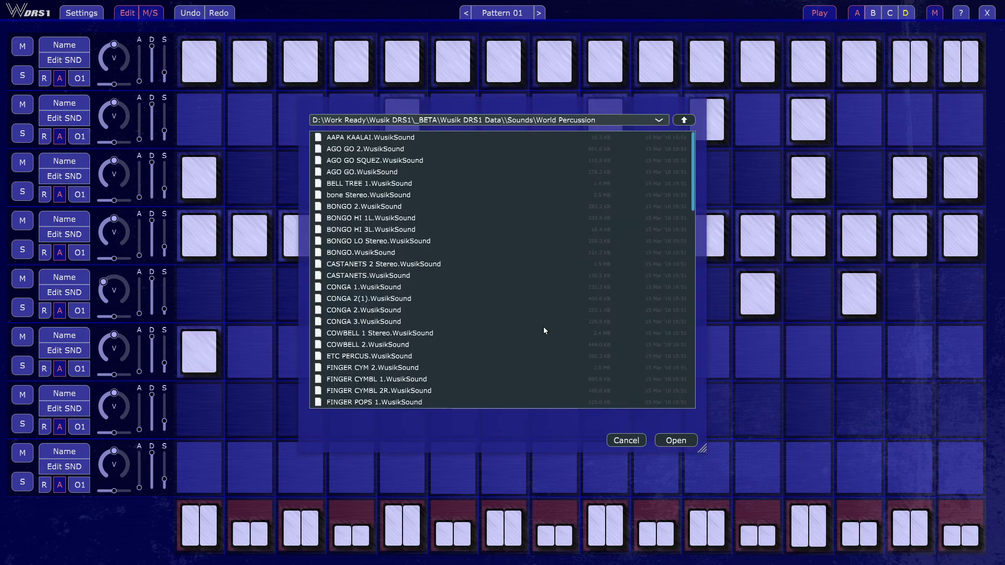
pyautogui.click(516, 287)
pyautogui.press('BackSpace')
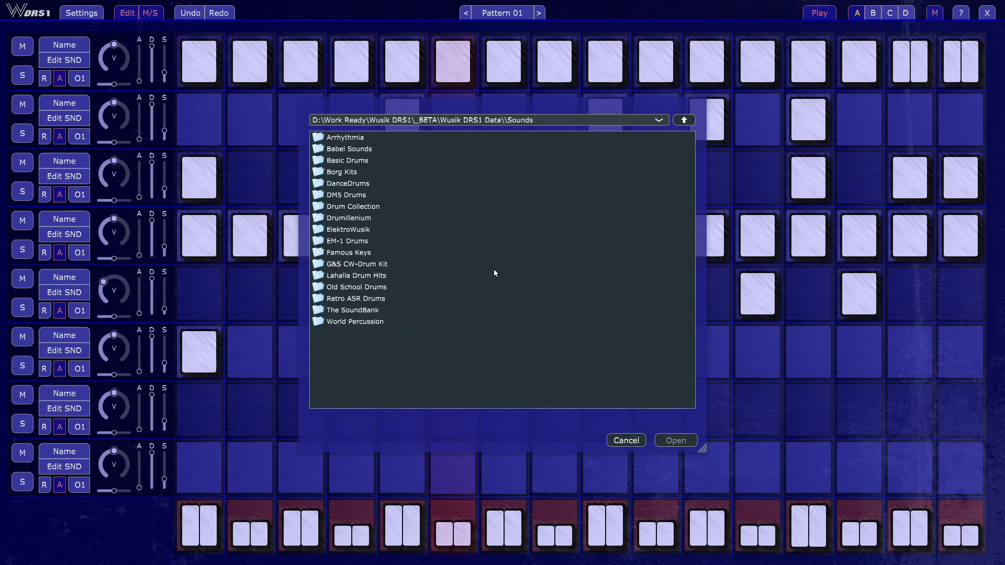
pyautogui.doubleClick(369, 174)
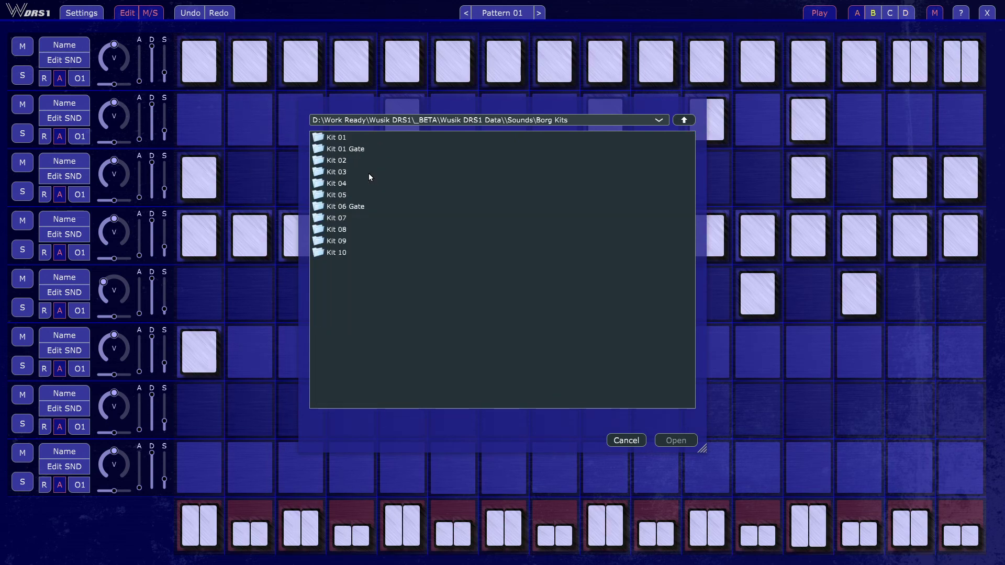
pyautogui.doubleClick(477, 257)
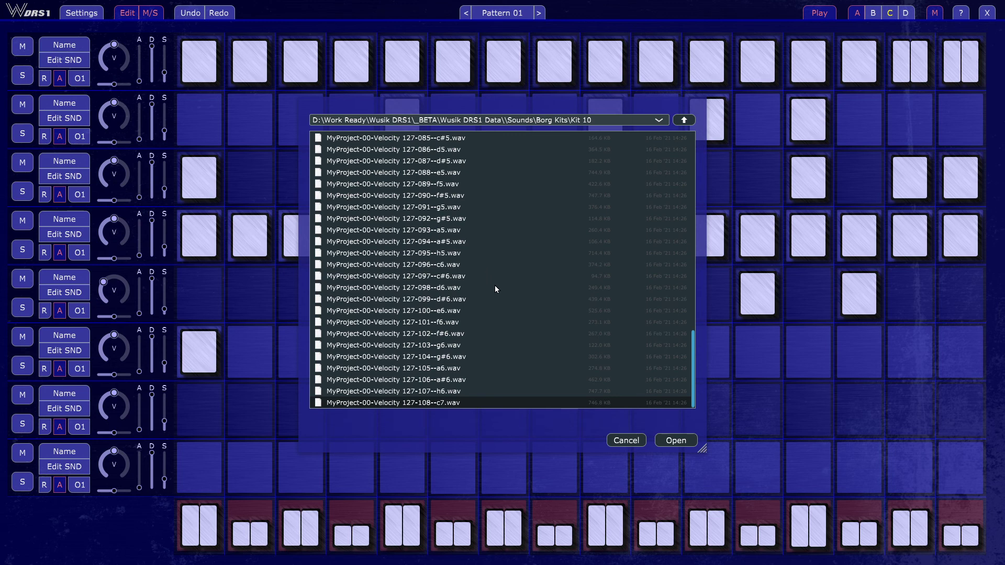
# - Audition the last samples of Kit 10 and insert MyProject-00-Velocity 127-108--c7.wav as the sixth track's sound
pyautogui.press('Up')
pyautogui.press('Up')
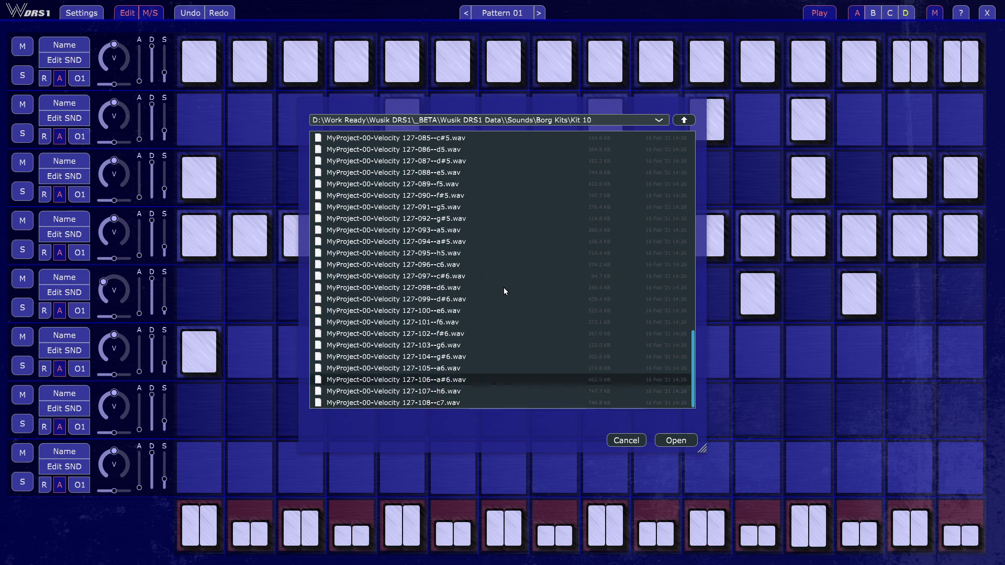
pyautogui.press('Up')
pyautogui.press('Up')
pyautogui.press('Up')
pyautogui.press('Up')
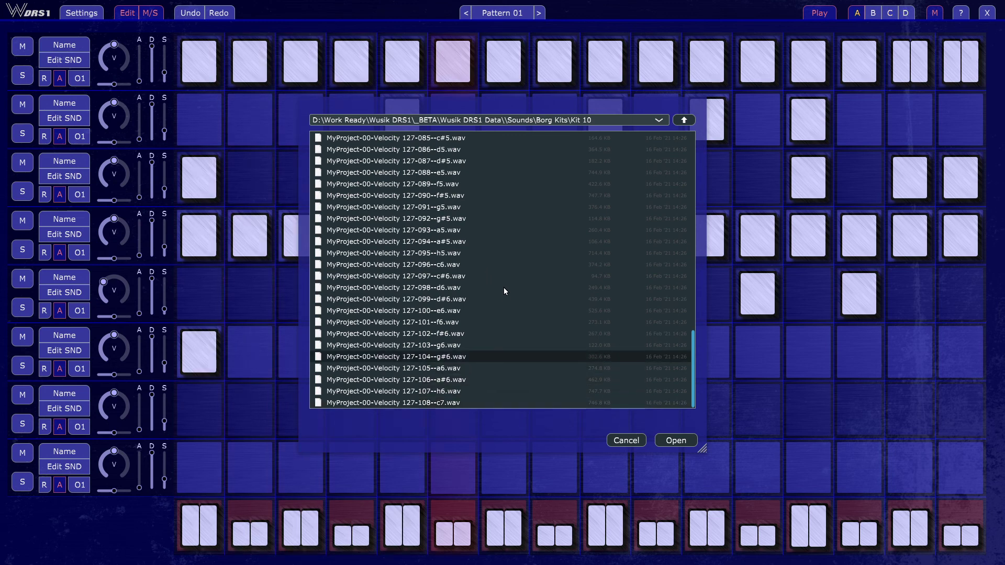
pyautogui.press('Up')
pyautogui.press('Up')
pyautogui.press('Up')
pyautogui.press('Up')
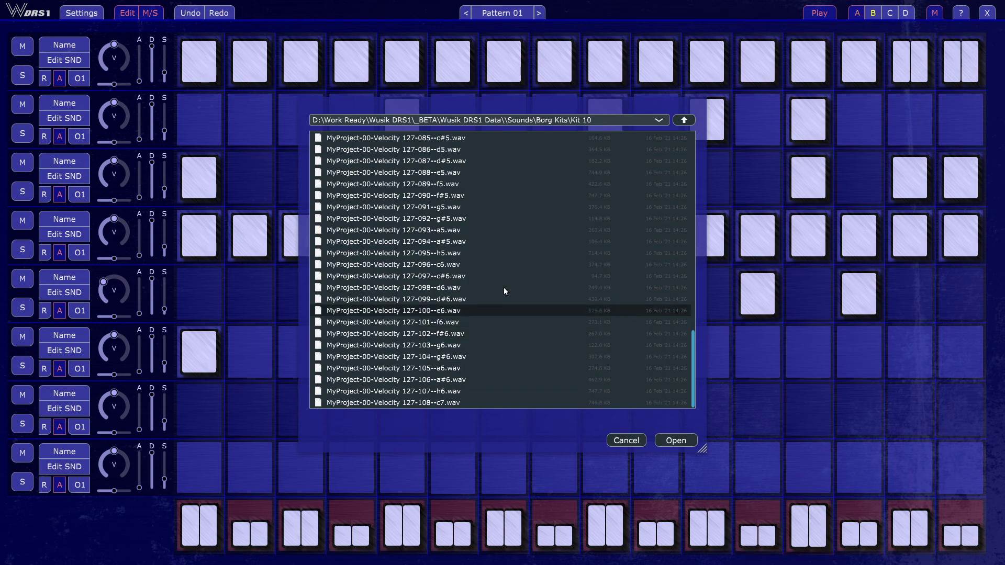
pyautogui.press('Up')
pyautogui.press('Up')
pyautogui.press('End')
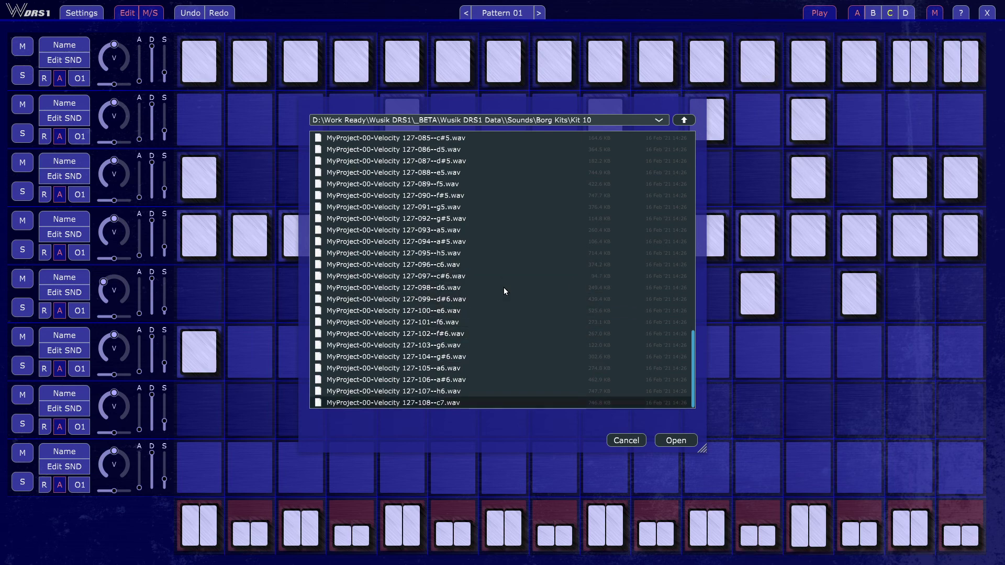
pyautogui.click(672, 440)
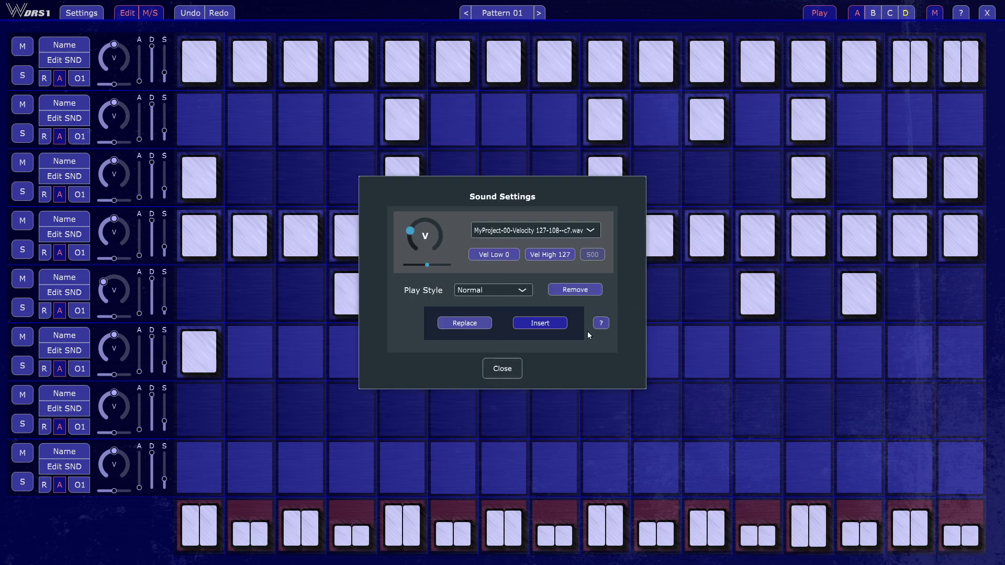
pyautogui.click(499, 369)
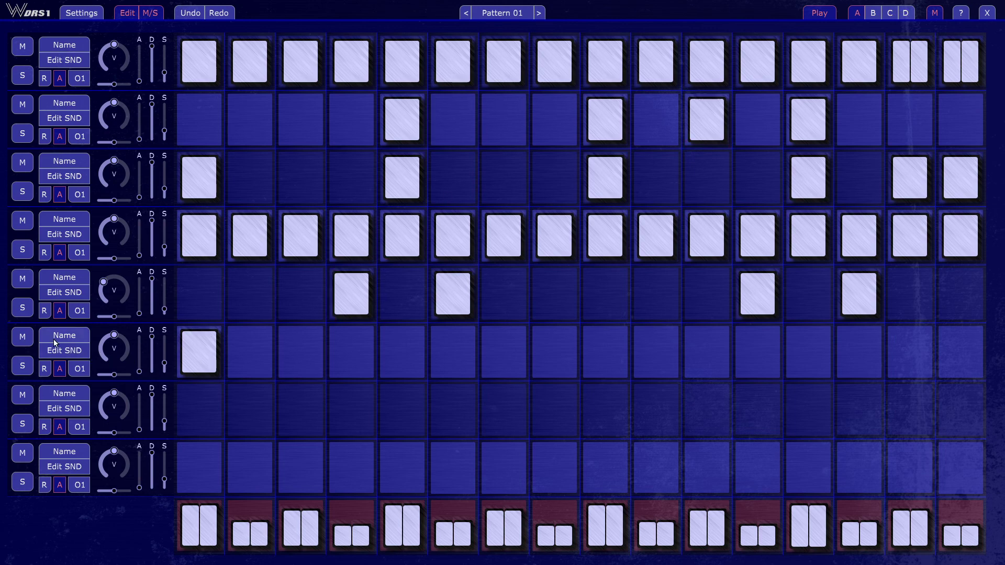
# - Solo the sixth track, audition Kit 10 samples and replace its sound with MyProject-00-Velocity 127-039--d#1.wav
pyautogui.click(23, 367)
pyautogui.click(68, 353)
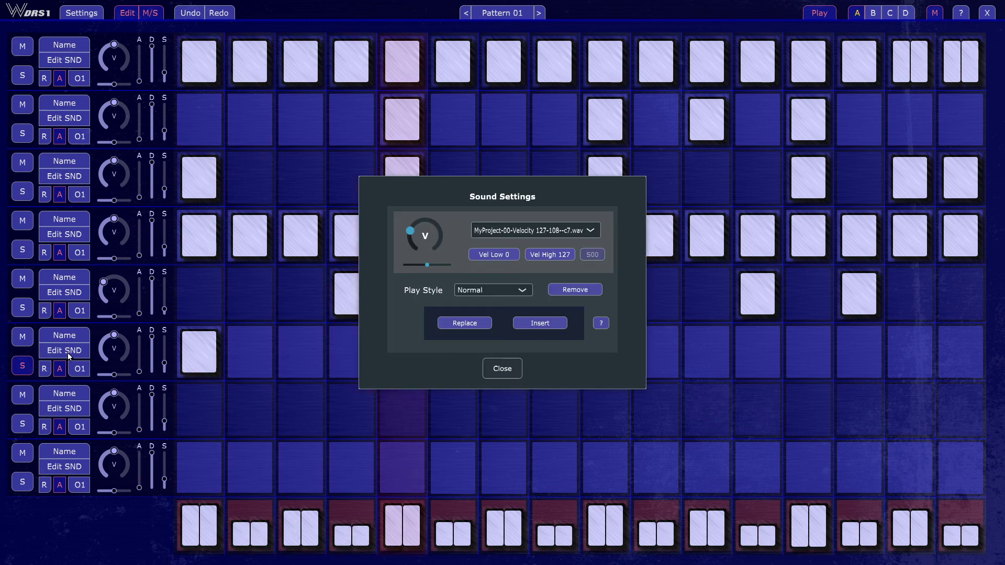
pyautogui.click(469, 321)
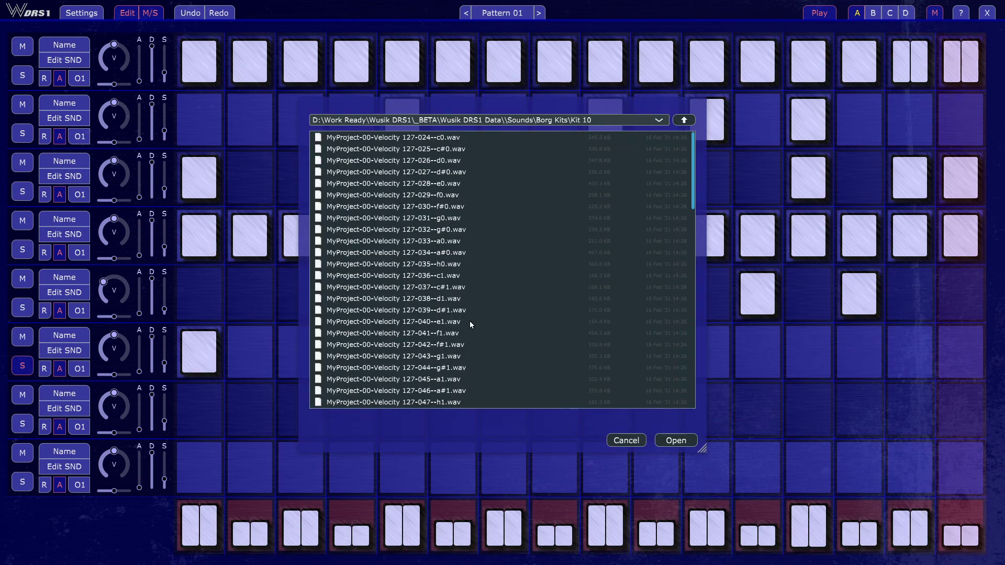
pyautogui.click(505, 241)
pyautogui.press('Down')
pyautogui.press('Down')
pyautogui.press('Down')
pyautogui.press('Down')
pyautogui.press('Down')
pyautogui.press('Down')
pyautogui.press('Down')
pyautogui.press('Down')
pyautogui.press('Down')
pyautogui.press('Down')
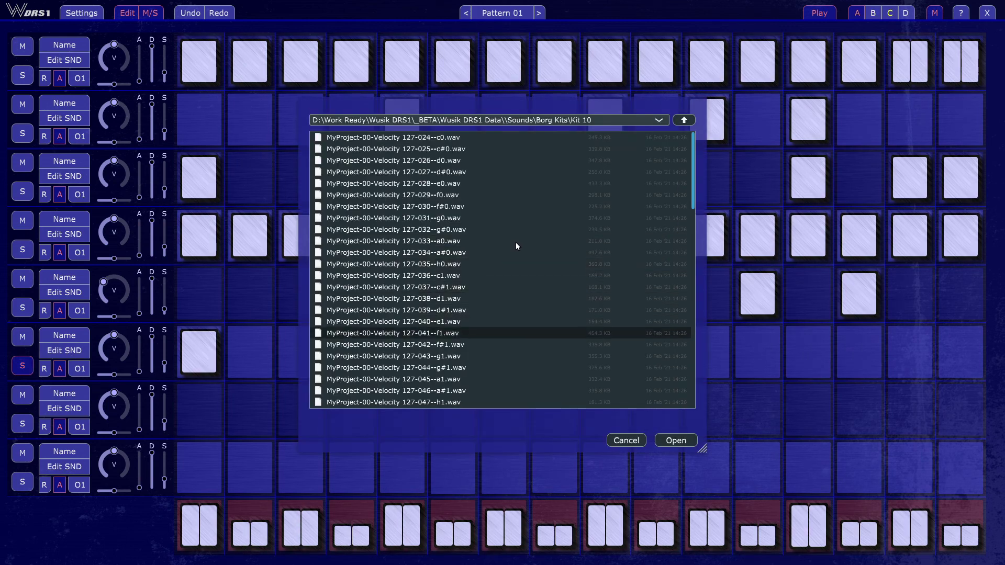
pyautogui.press('Up')
pyautogui.press('Up')
pyautogui.press('Up')
pyautogui.press('Up')
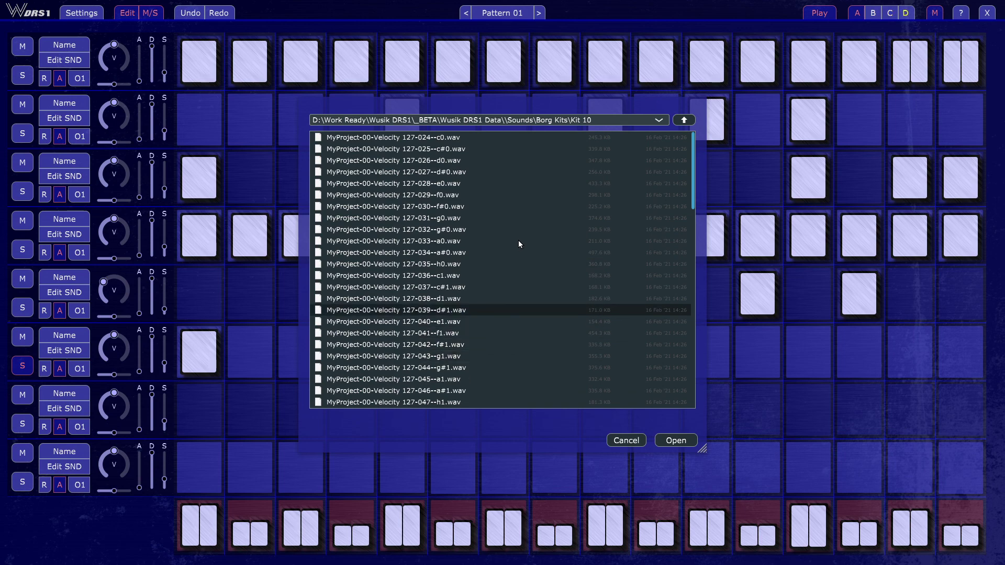
pyautogui.press('Up')
pyautogui.press('Down')
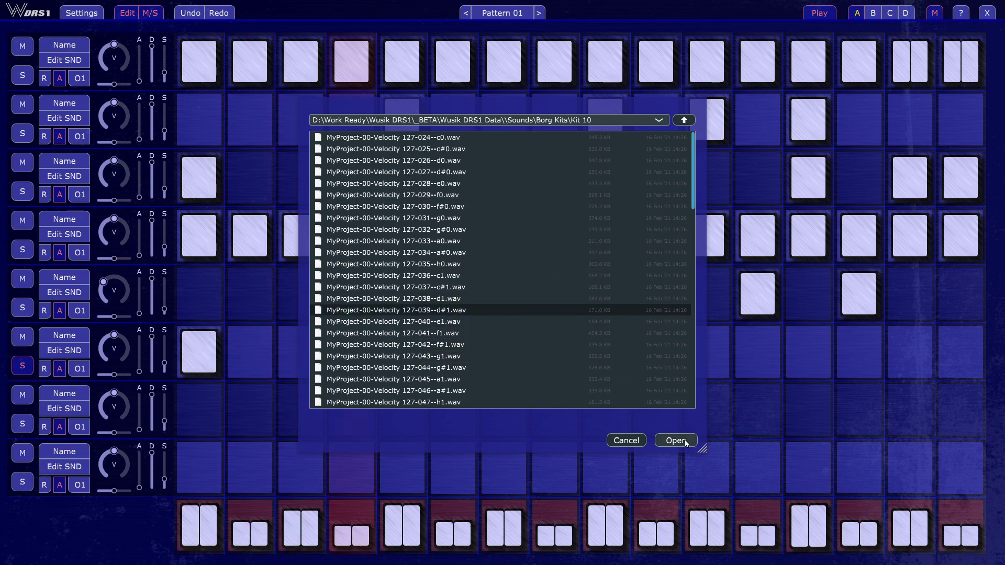
pyautogui.click(686, 443)
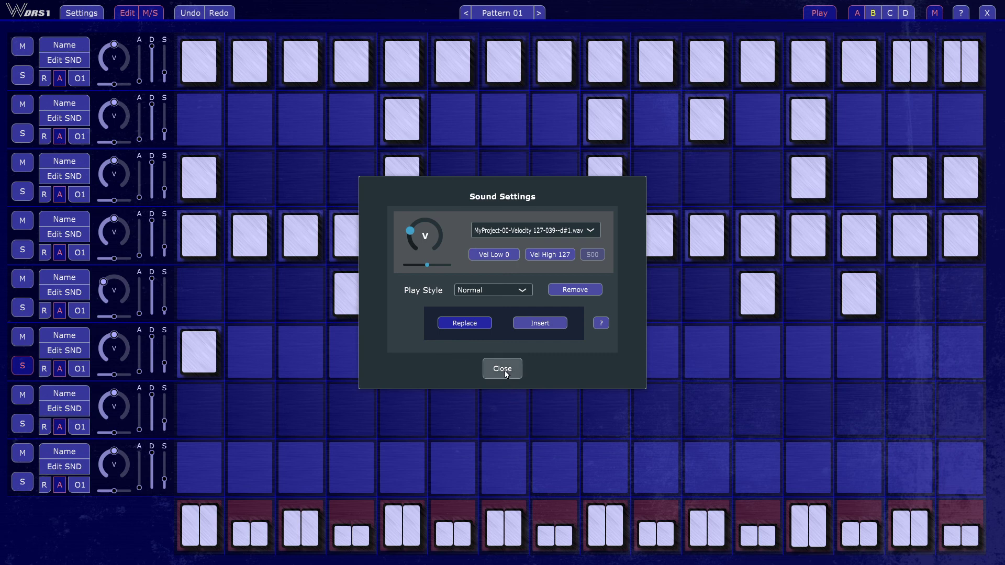
pyautogui.click(504, 371)
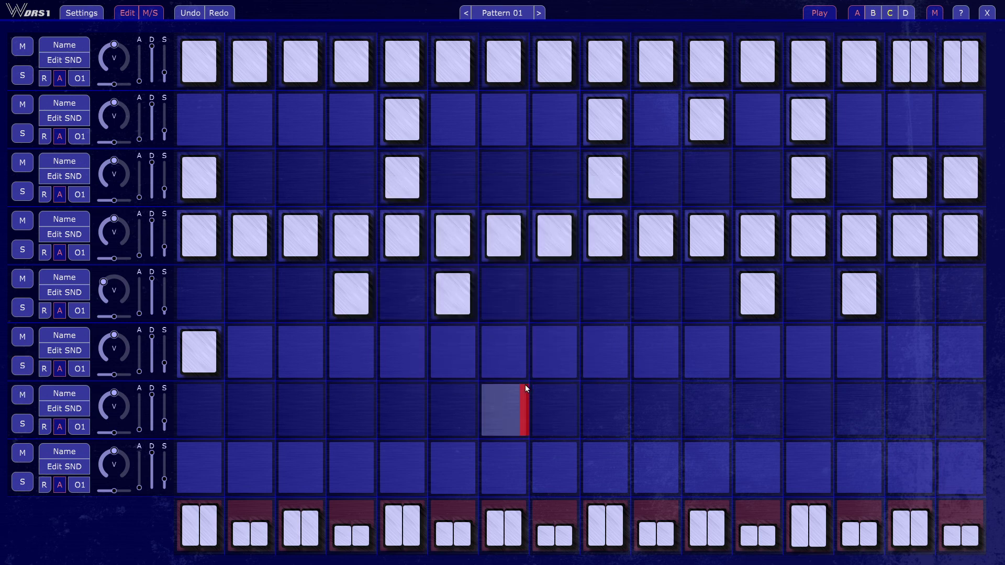
# - Activate steps 7 and 9 on the sixth track and raise the track's volume to maximum
pyautogui.click(609, 359)
pyautogui.click(503, 356)
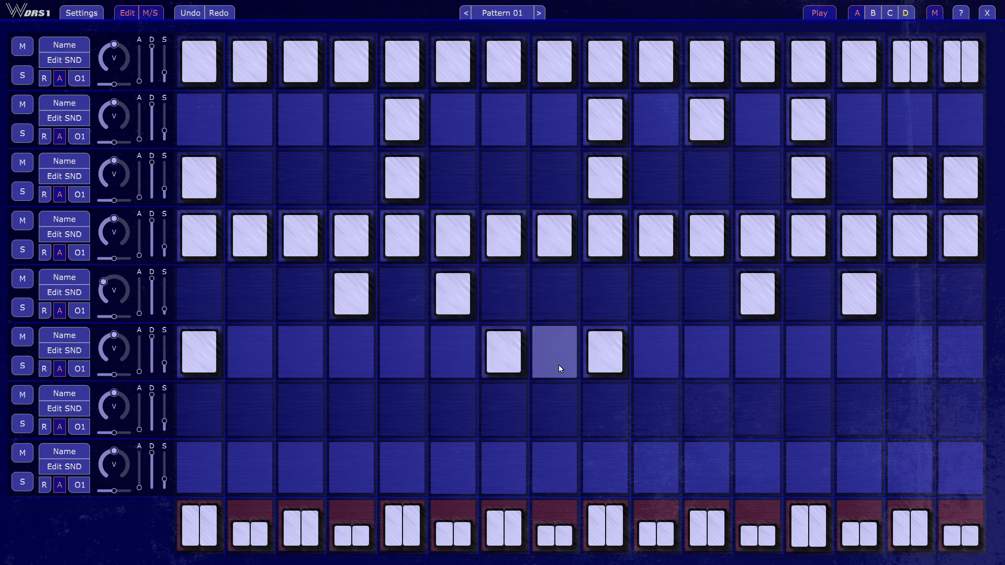
pyautogui.moveTo(116, 349); pyautogui.dragTo(181, 256)
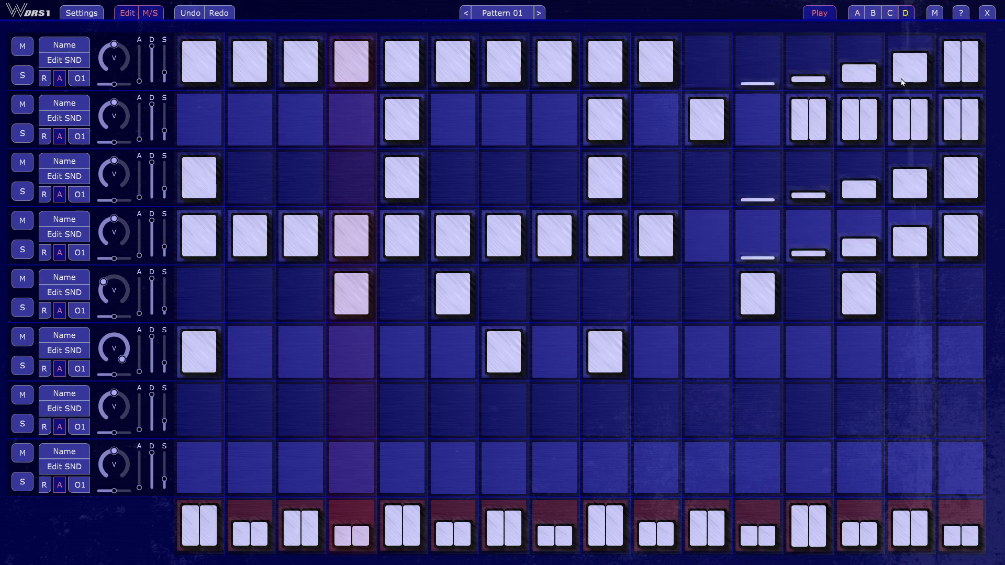
# - On variation D, activate steps 13 to 16 on the sixth track and make step 16 a double hit
pyautogui.click(856, 352)
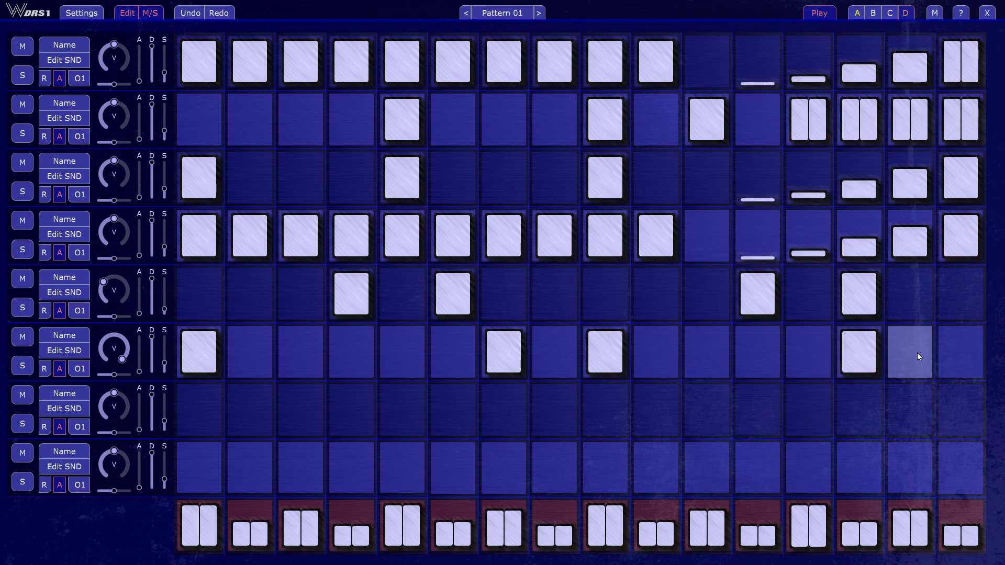
pyautogui.click(813, 358)
pyautogui.click(960, 365)
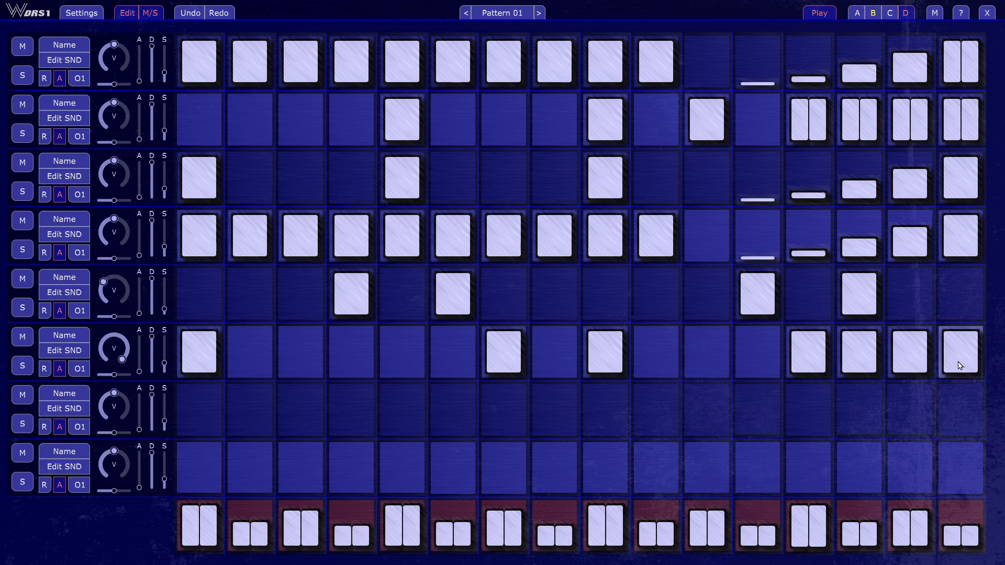
pyautogui.click(960, 366)
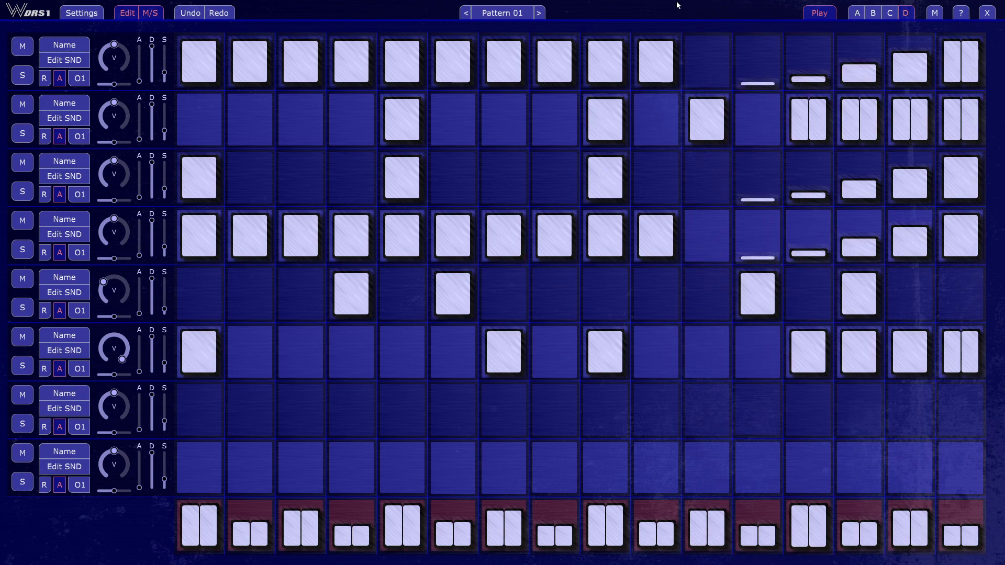
# - Reopen the fullscreen interface as a window, and enlarge and reposition that window on the desktop
pyautogui.press('Escape')
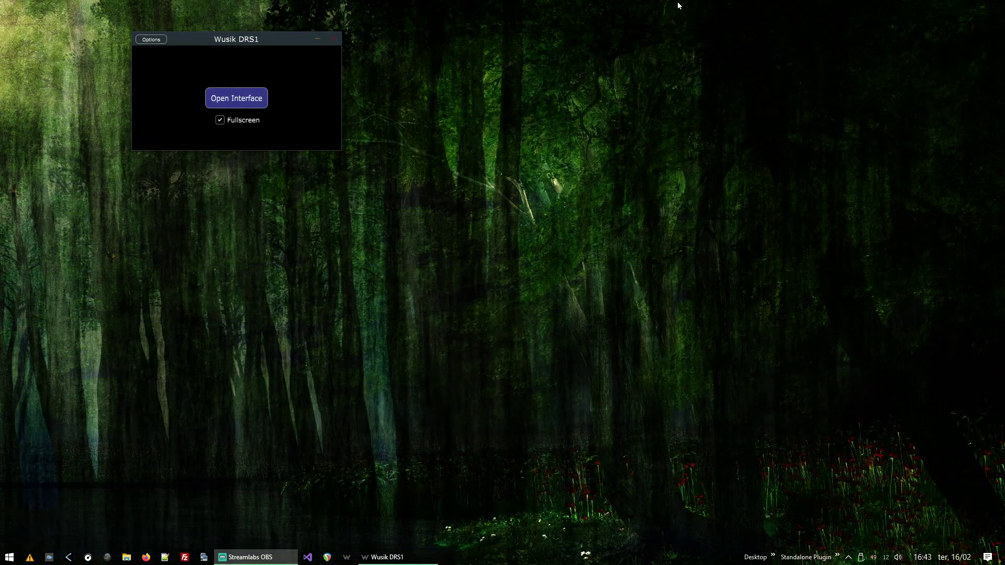
pyautogui.click(239, 106)
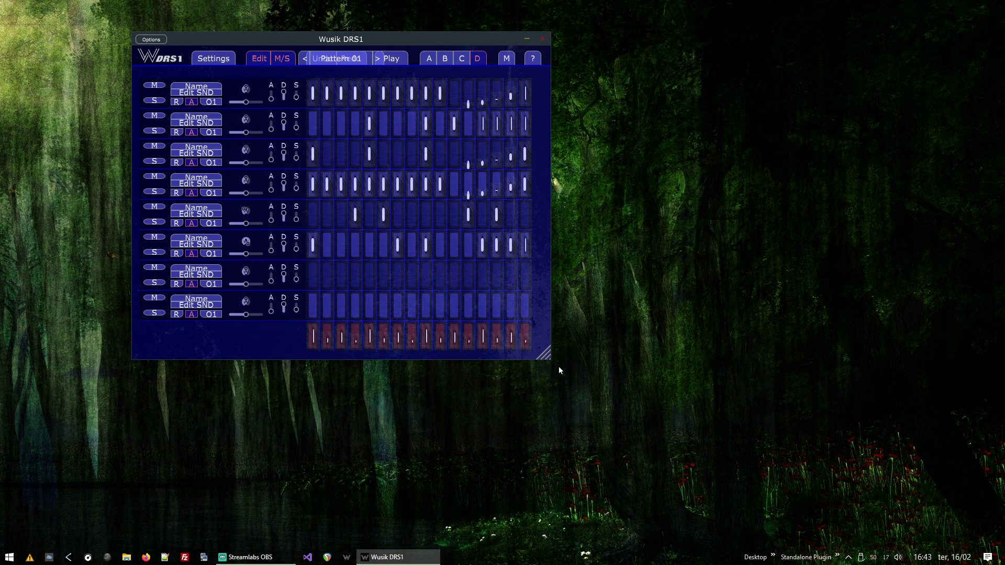
pyautogui.moveTo(545, 358); pyautogui.dragTo(960, 528)
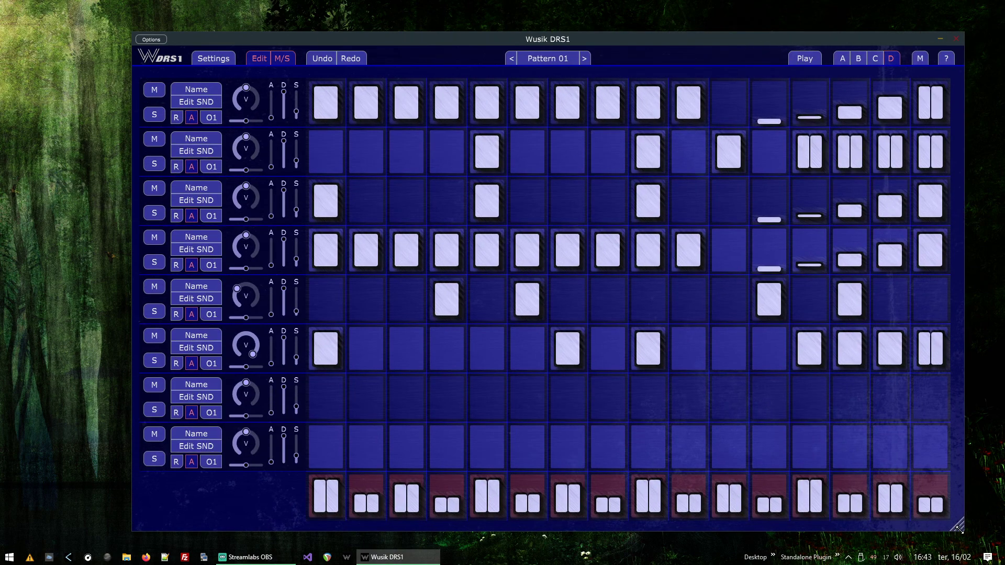
pyautogui.moveTo(591, 39); pyautogui.dragTo(540, 15)
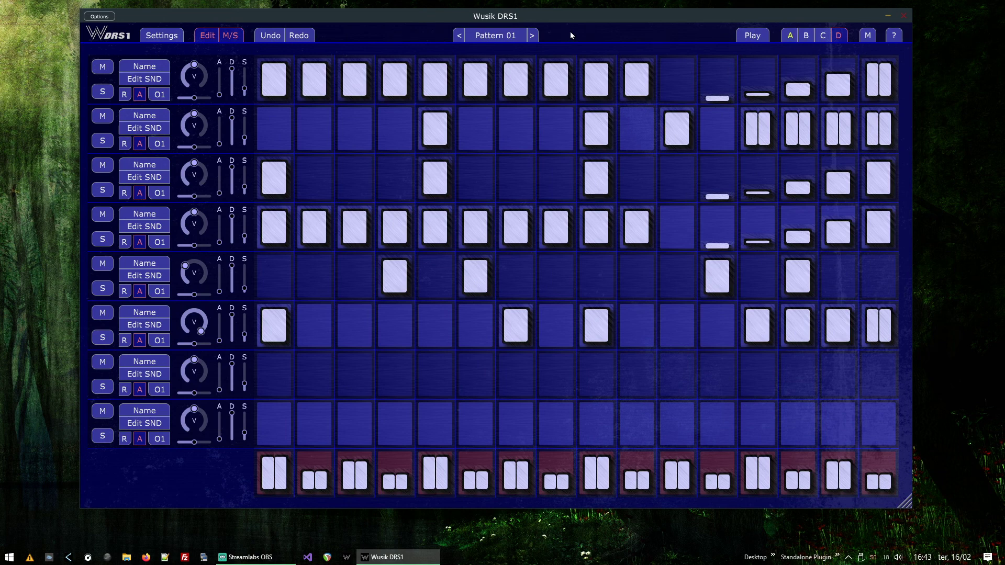
# - Show variation D of Pattern 01 in the windowed interface
pyautogui.click(836, 39)
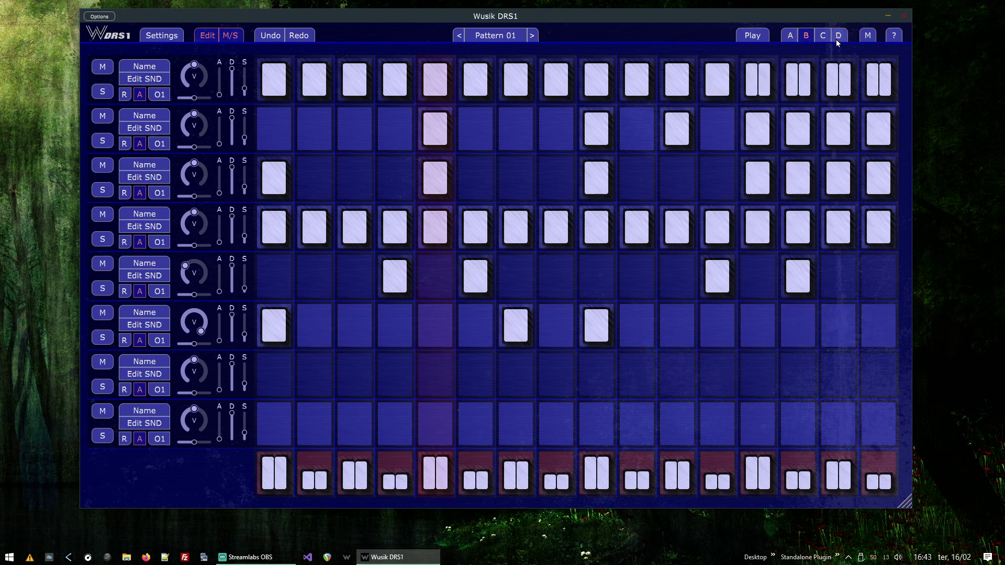